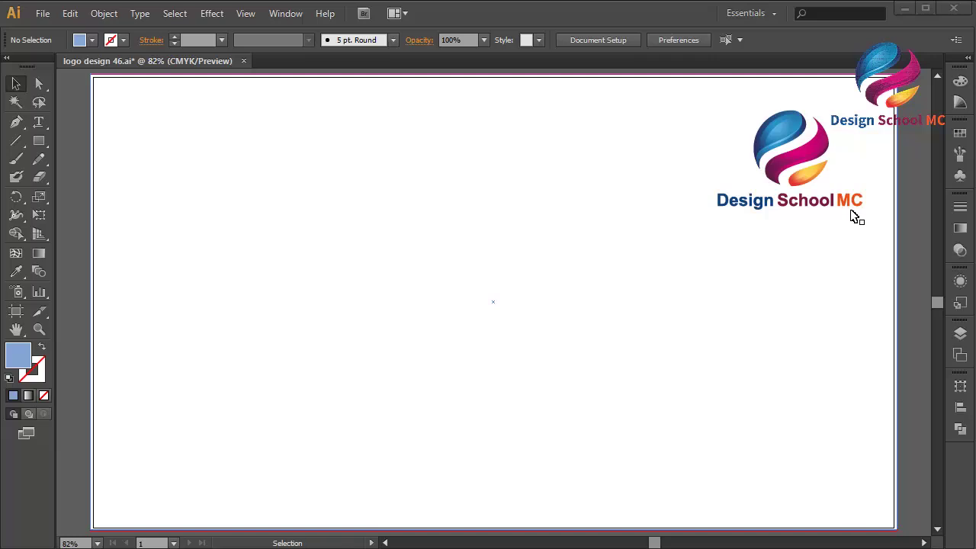
Draw a large circle on the artboard and a smaller circle inside it with the Ellipse tool
left_click(39, 140)
left_click(96, 176)
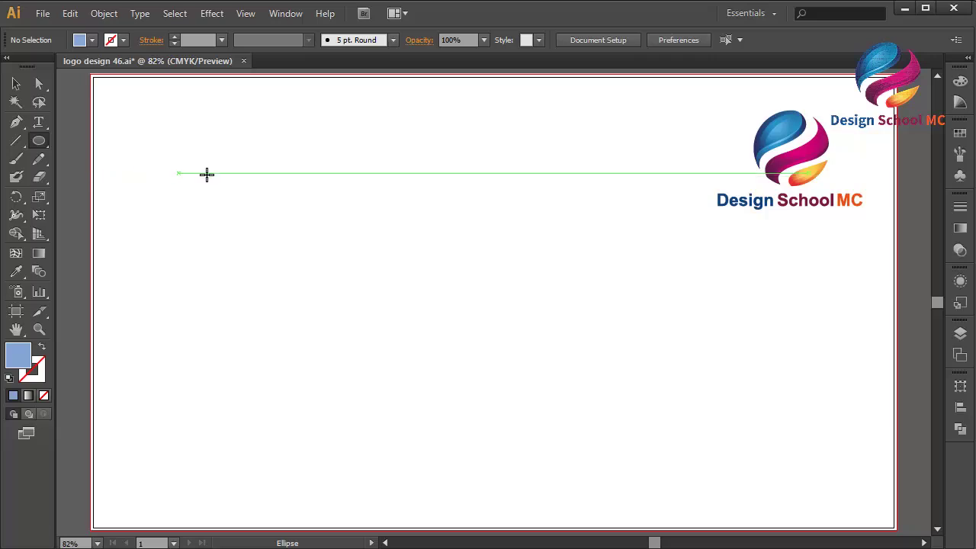
left_click_drag(253, 183, 466, 354)
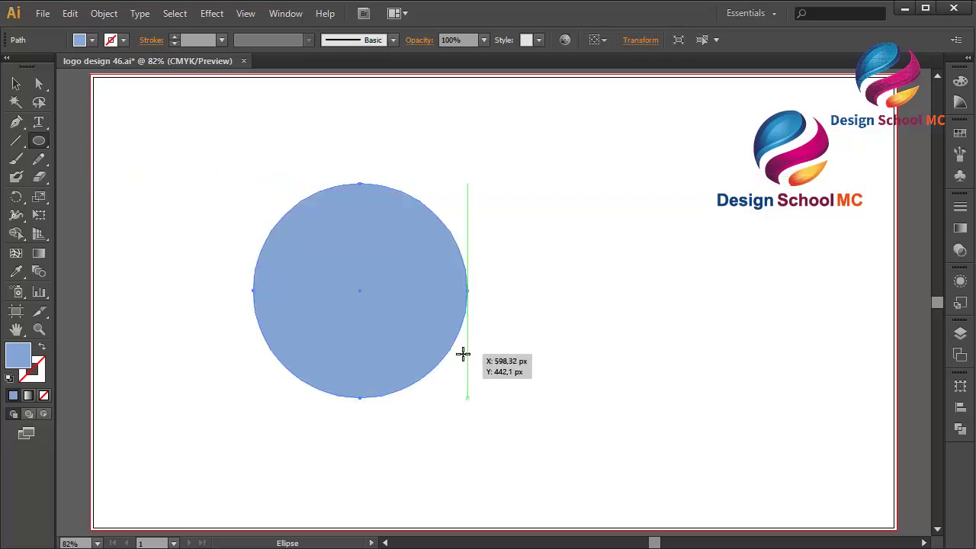
left_click_drag(257, 194, 440, 380)
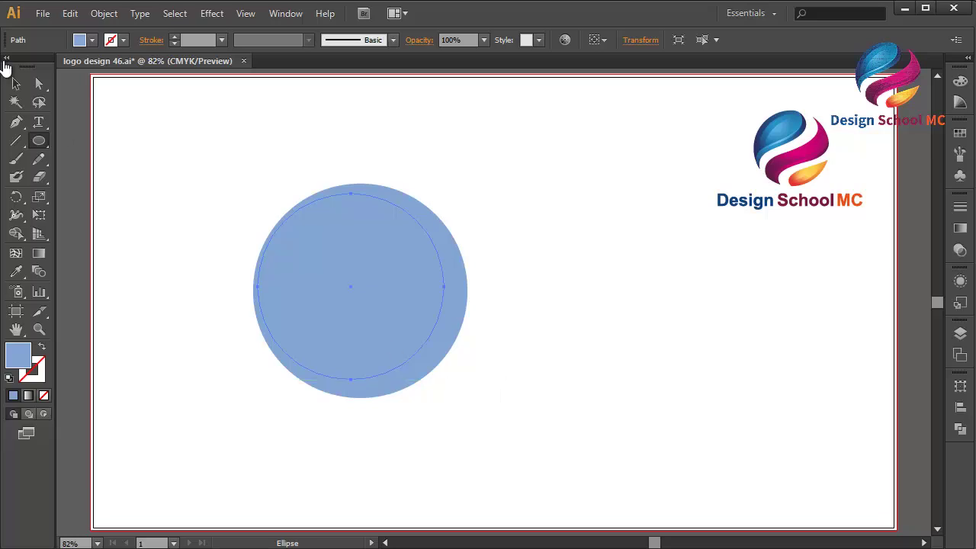
Shift the smaller circle rightward within the large one and fill it with white (FFFFFF)
left_click(18, 83)
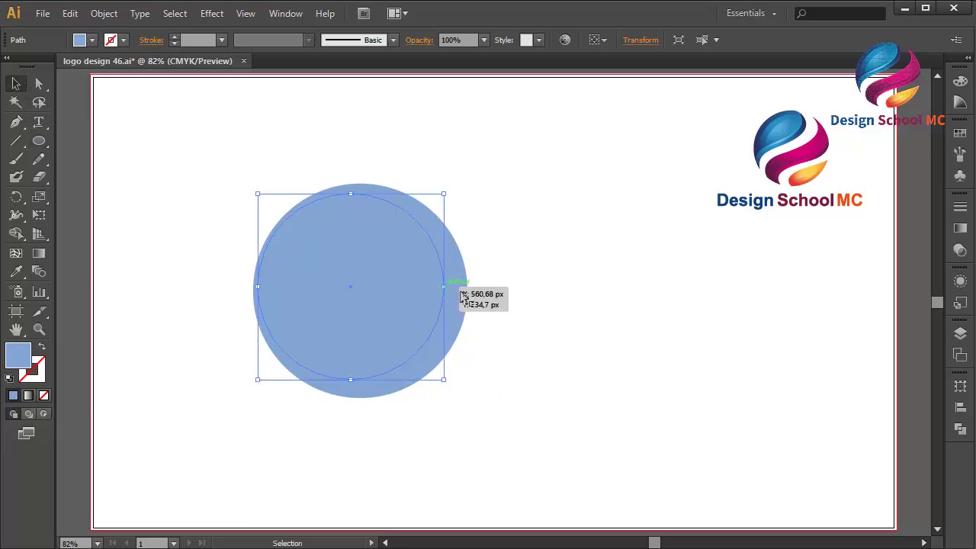
left_click_drag(375, 284, 392, 288)
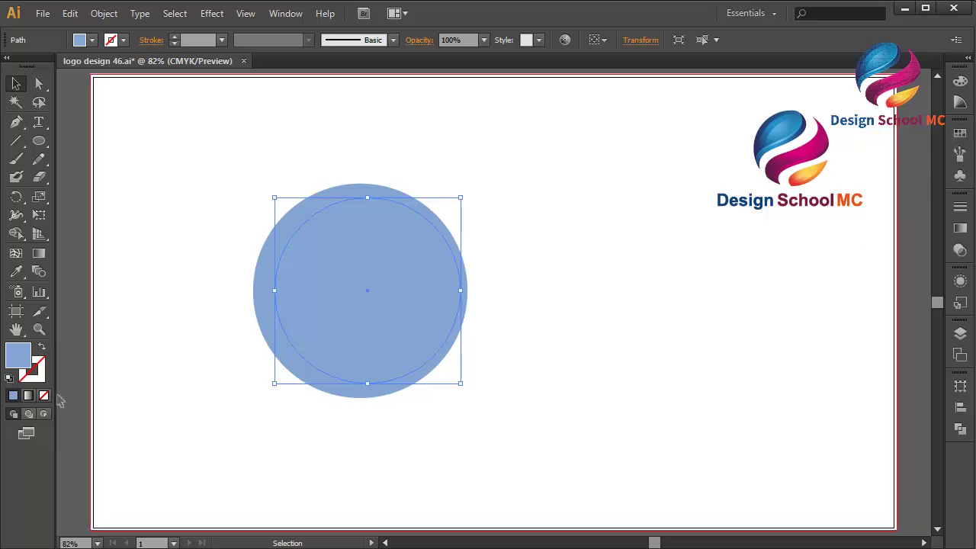
double_click(19, 357)
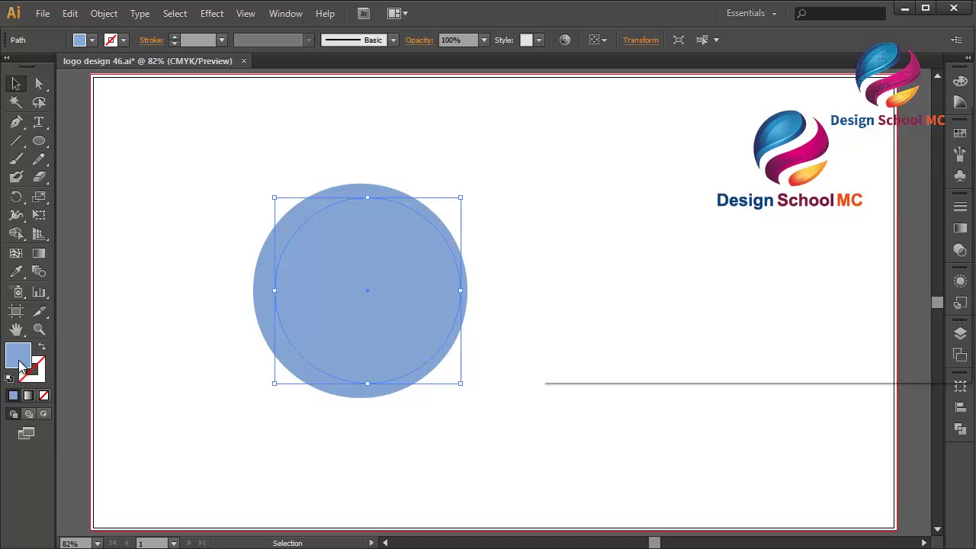
left_click_drag(629, 247, 549, 131)
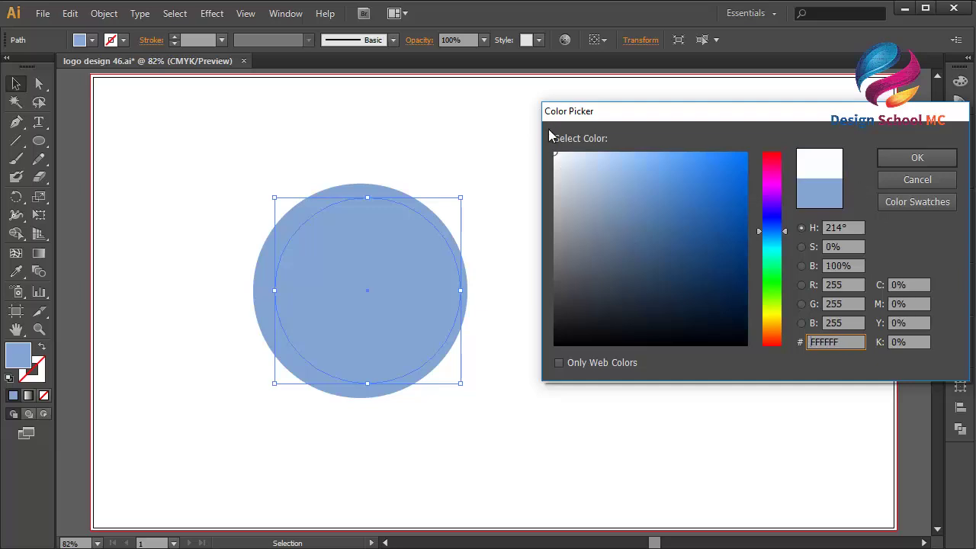
left_click(905, 155)
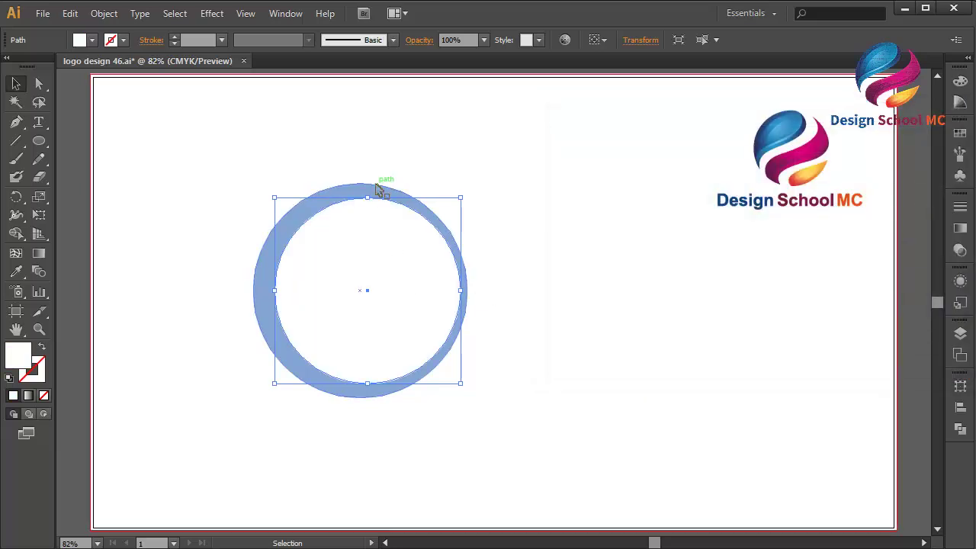
Fill the outer circle with a very pale blue swatch
left_click(378, 188)
left_click(960, 134)
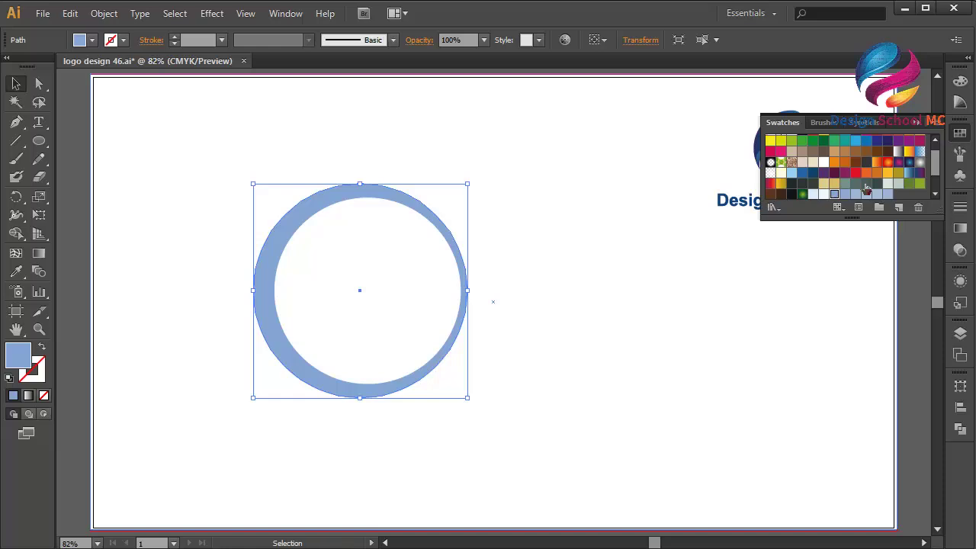
left_click(824, 195)
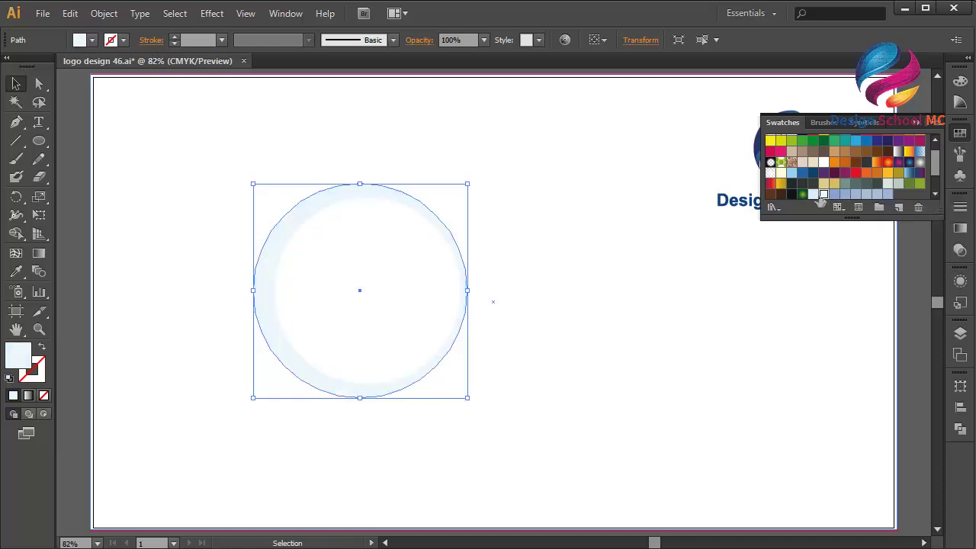
Fill the background rectangle with a light blue swatch and darken it slightly to a muted greyish blue
left_click(626, 255)
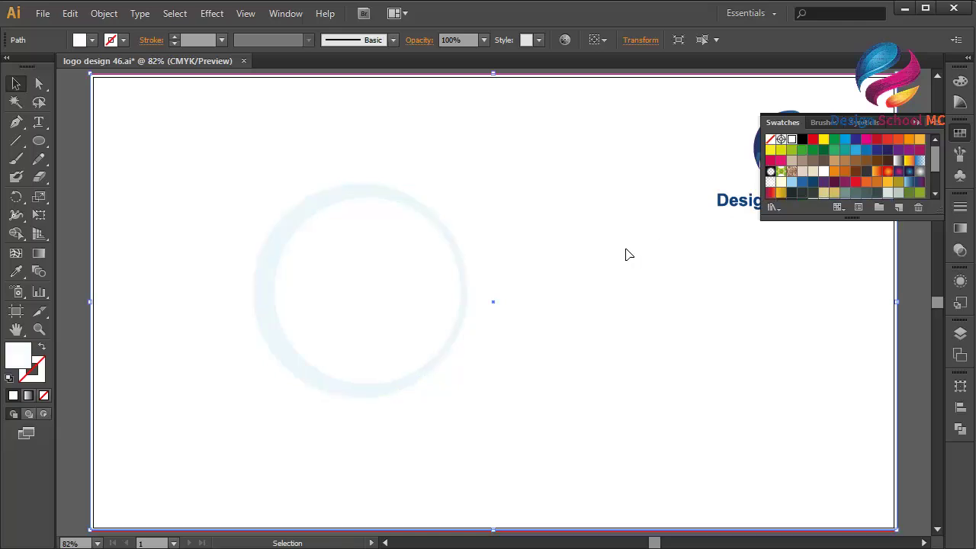
scroll(892, 173, "down", 3)
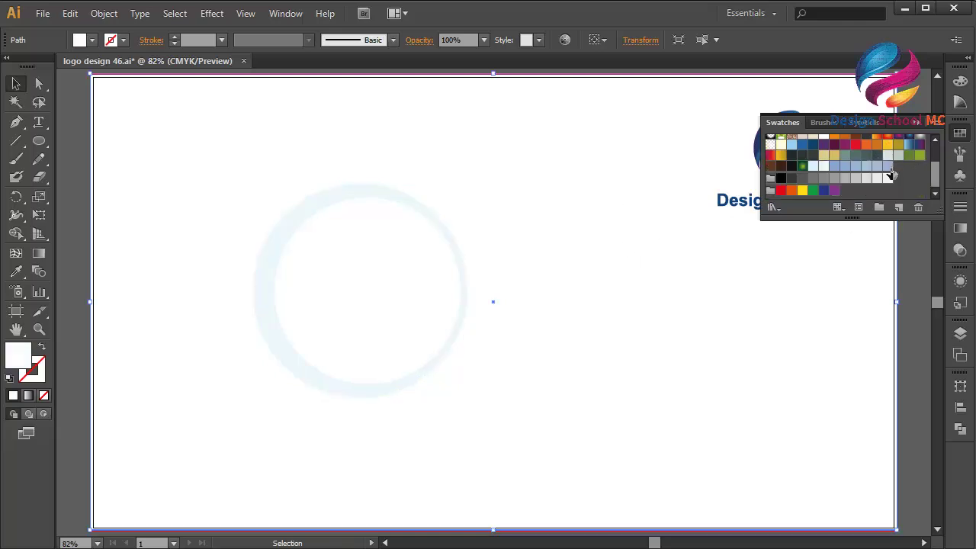
left_click(814, 169)
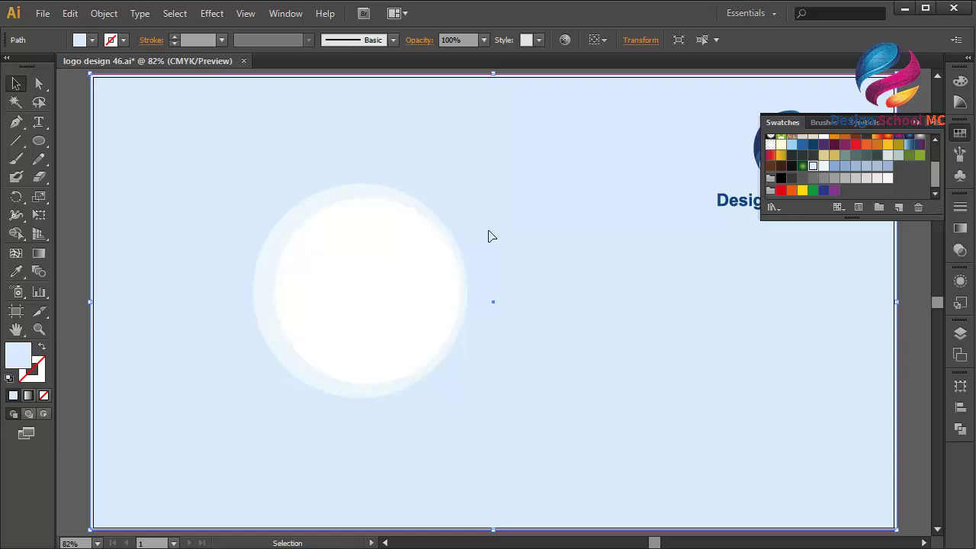
double_click(23, 361)
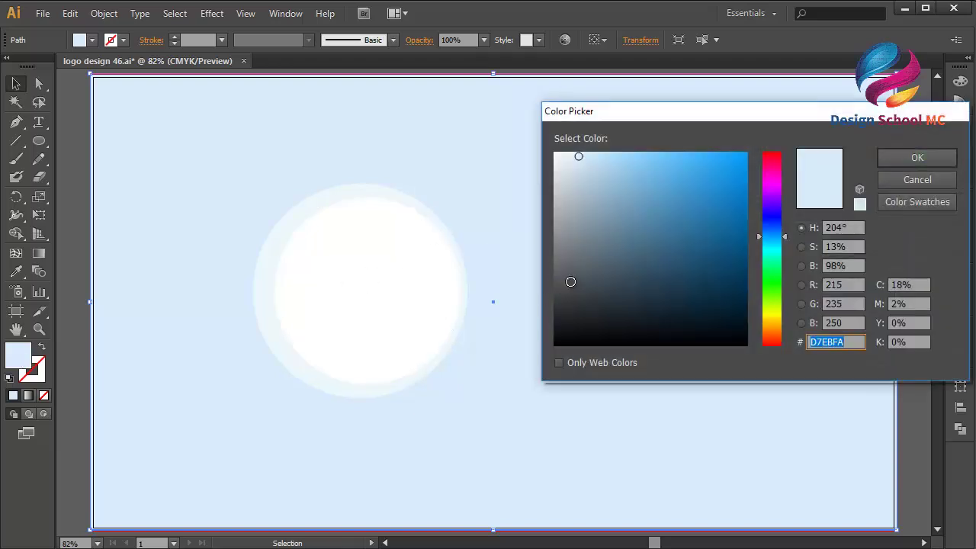
left_click_drag(582, 167, 584, 173)
left_click(888, 166)
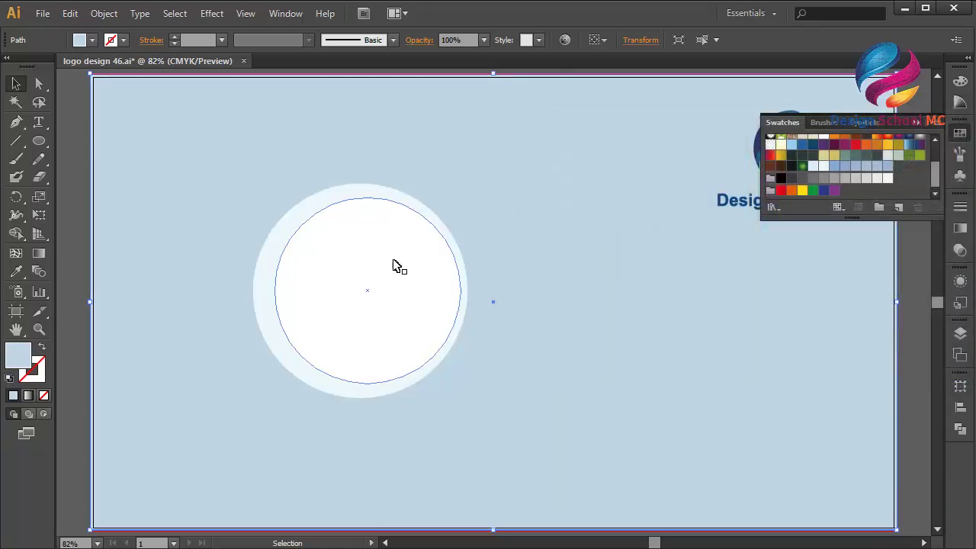
Center the white circle inside the pale blue circle
left_click_drag(352, 257, 344, 257)
left_click_drag(417, 287, 414, 286)
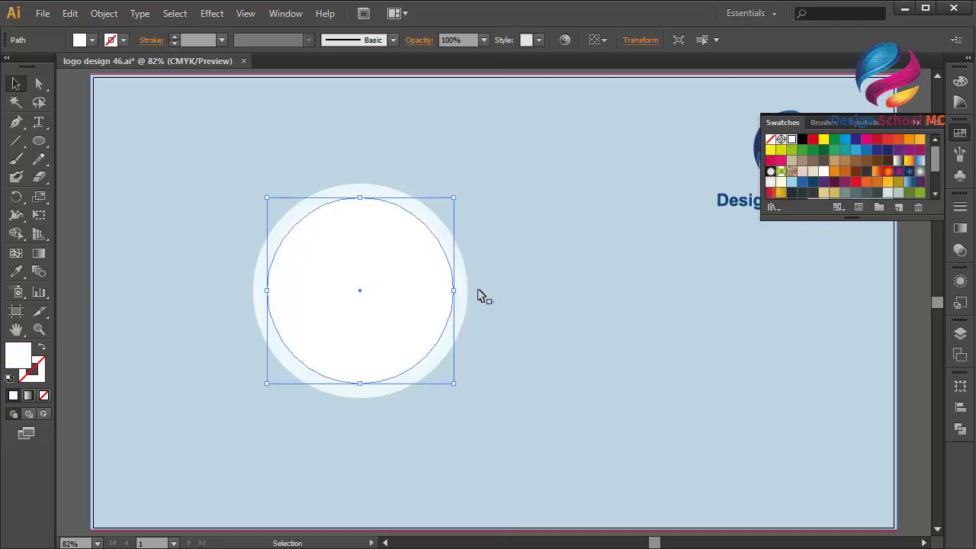
left_click(492, 259)
Enlarge the white and pale blue circles together and center the pair vertically on the artboard
left_click(425, 271)
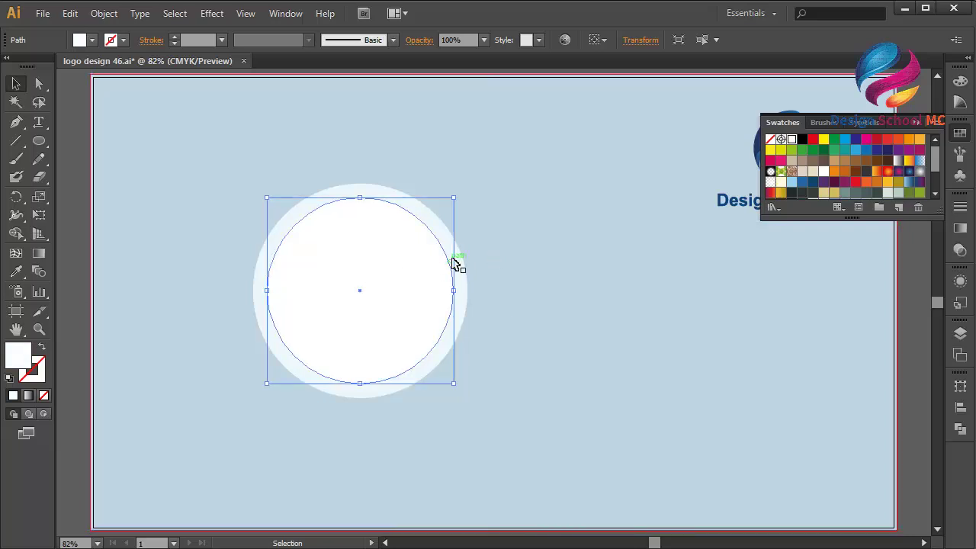
left_click(462, 283, "shift")
left_click_drag(482, 294, 496, 309)
left_click(276, 268)
left_click(420, 294)
left_click_drag(313, 302, 305, 301)
left_click_drag(399, 307, 405, 305)
left_click_drag(515, 306, 496, 329)
left_click(589, 327)
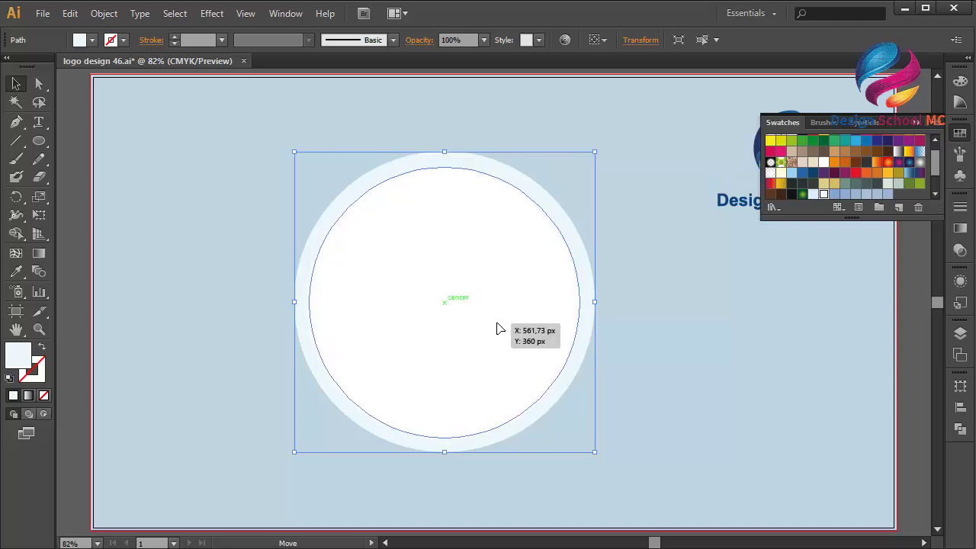
left_click(496, 330)
left_click(639, 366)
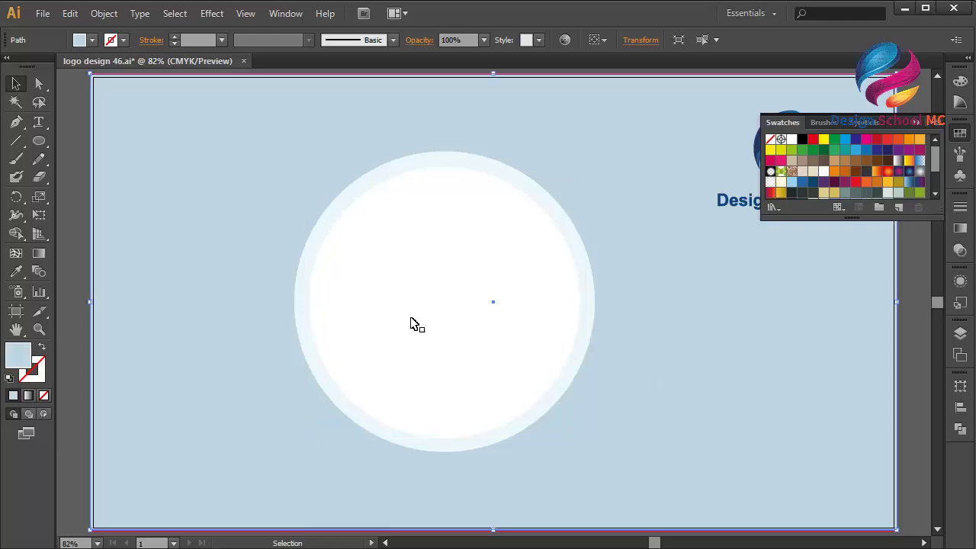
Draw a background-colored rectangle over the lower half of both circles, with its upper edge through their center
left_click(16, 121)
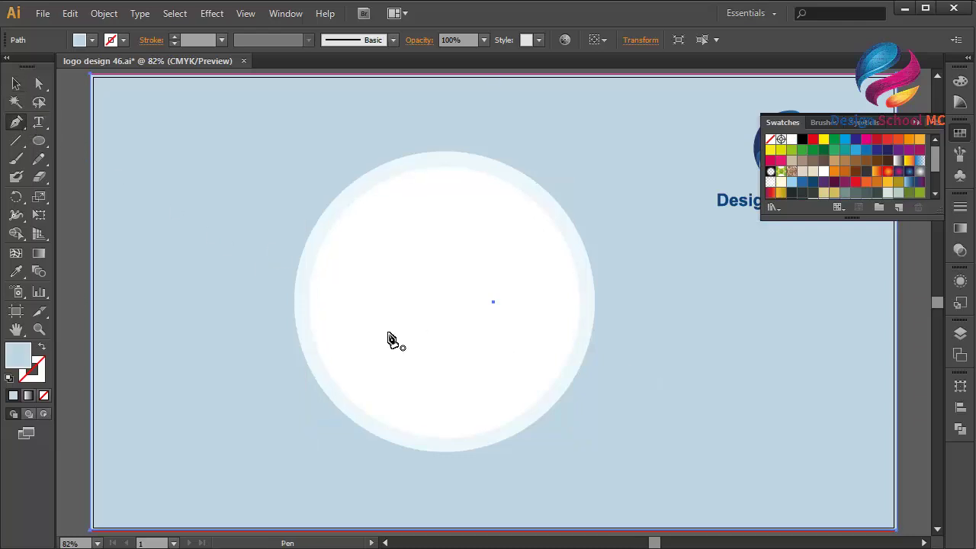
left_click_drag(39, 141, 97, 137)
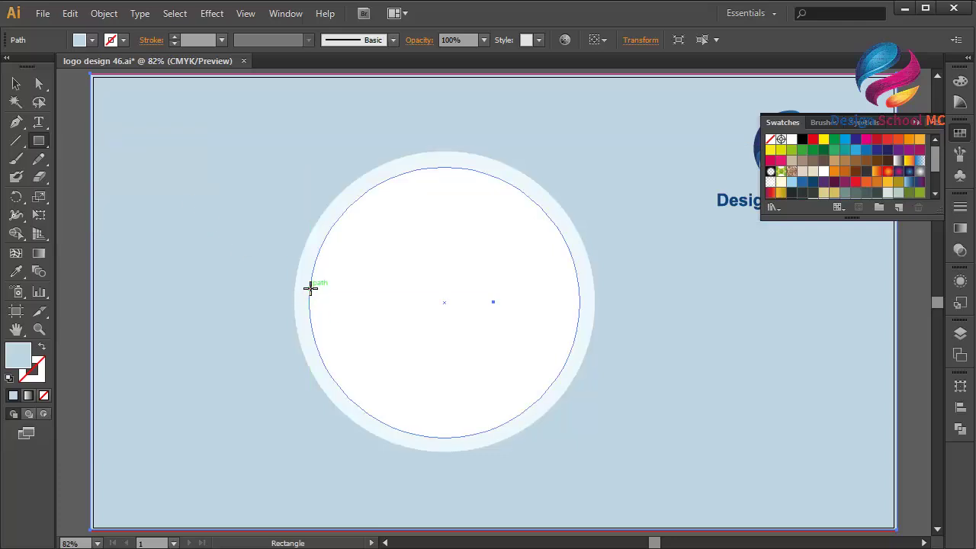
left_click_drag(295, 290, 608, 465)
left_click(17, 84)
left_click_drag(391, 372, 388, 379)
left_click(415, 294)
left_click(448, 358)
left_click_drag(446, 357, 442, 366)
Copy the inner white circle and paste the duplicate in front, in the same position
left_click(467, 238)
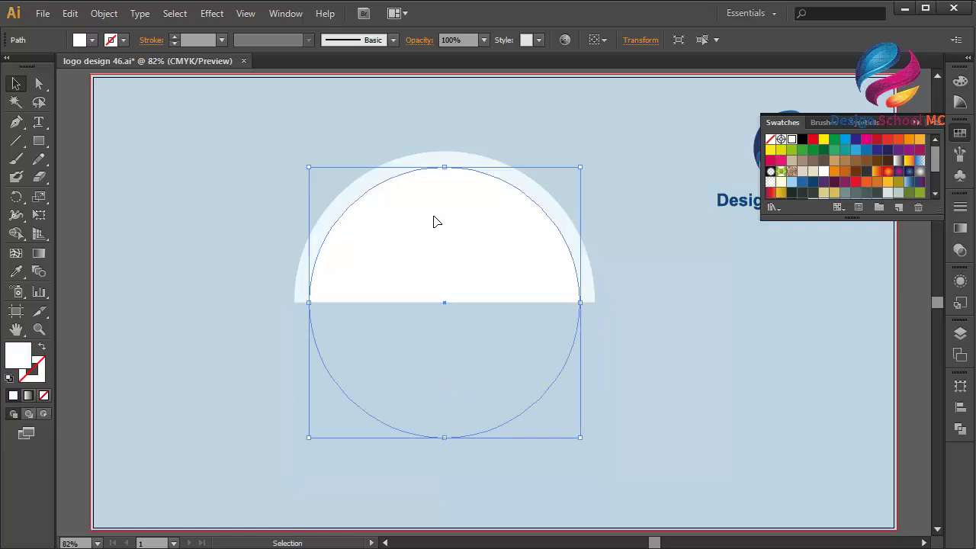
left_click(69, 13)
left_click(122, 87)
left_click(69, 13)
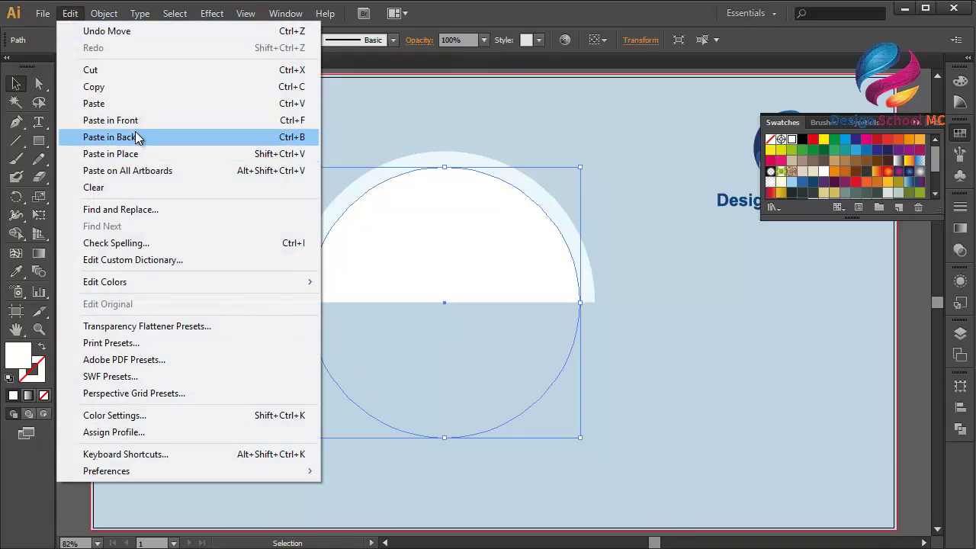
left_click(137, 137)
Try to clip the duplicated white circle with the lower rectangle using a clipping mask
left_click(533, 376, "shift")
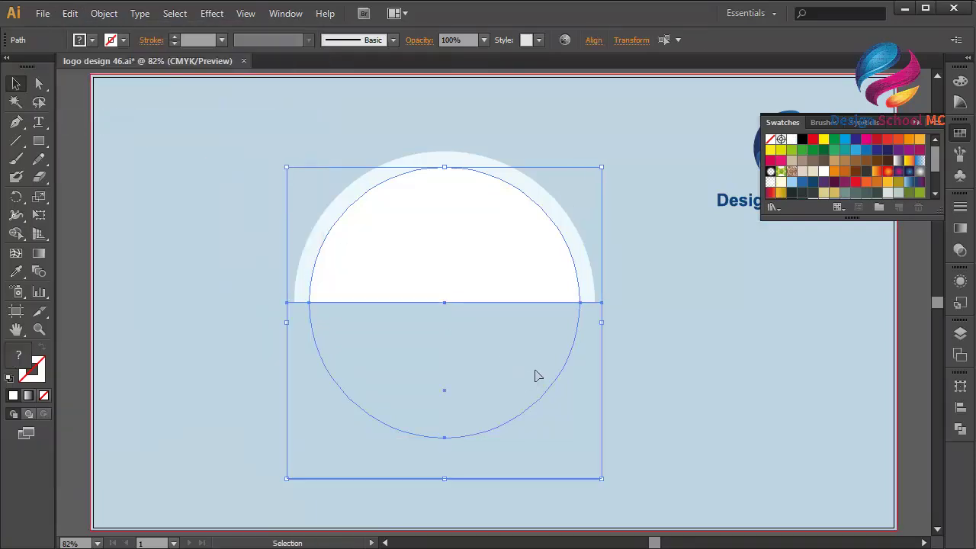
left_click(960, 431)
left_click(916, 377)
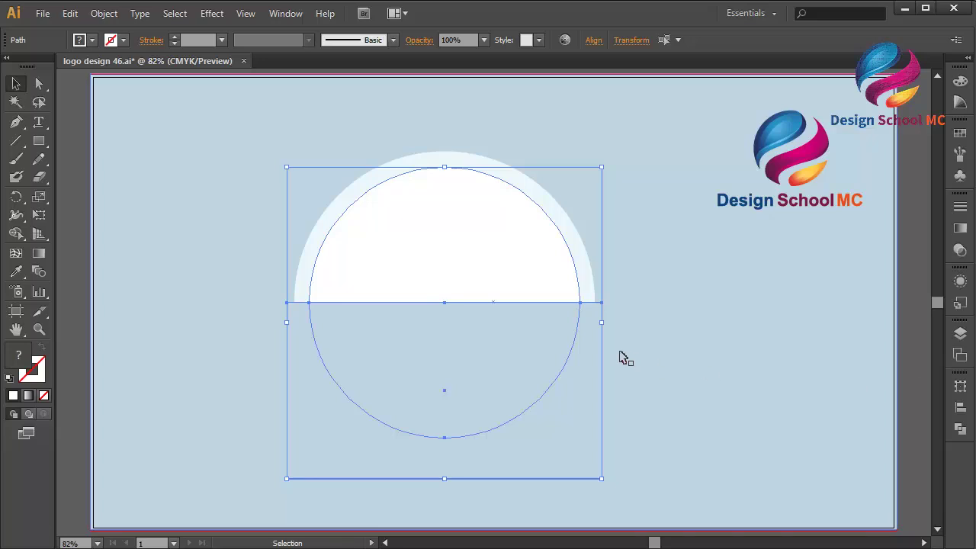
right_click(621, 354)
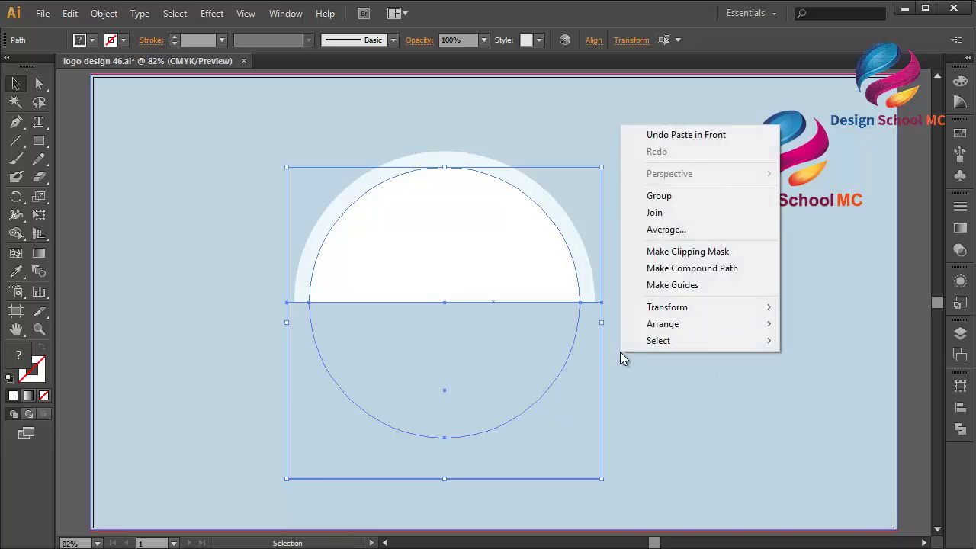
left_click(689, 258)
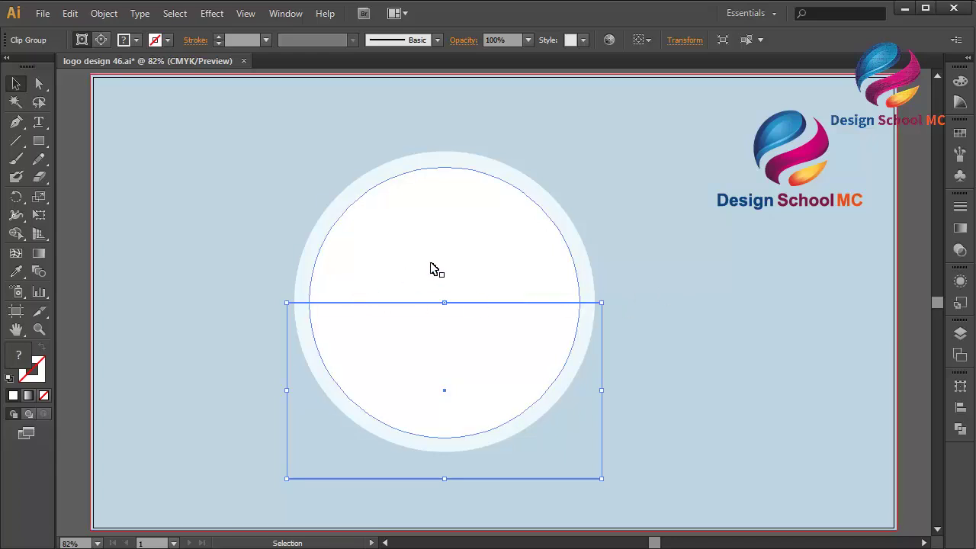
Undo the clipping mask and clear the selection of the masked shapes
left_click(70, 13)
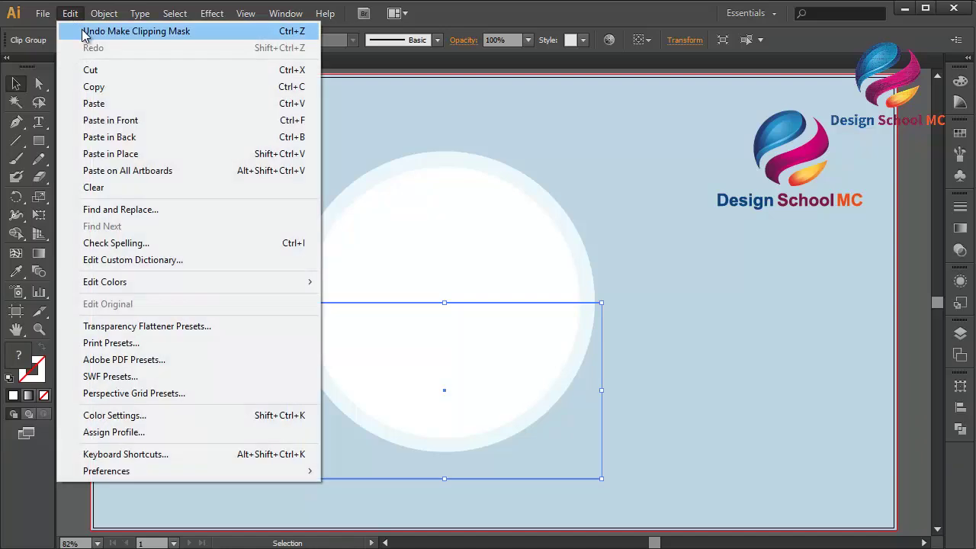
left_click(86, 31)
left_click(634, 255)
Fill the duplicated inner circle with a greyish blue slightly darker than the background
left_click(441, 425)
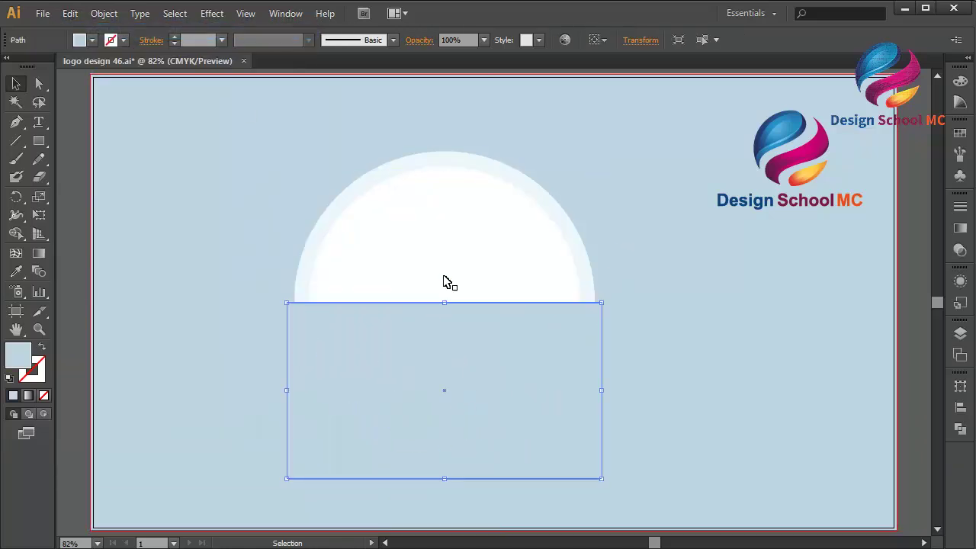
left_click(424, 235)
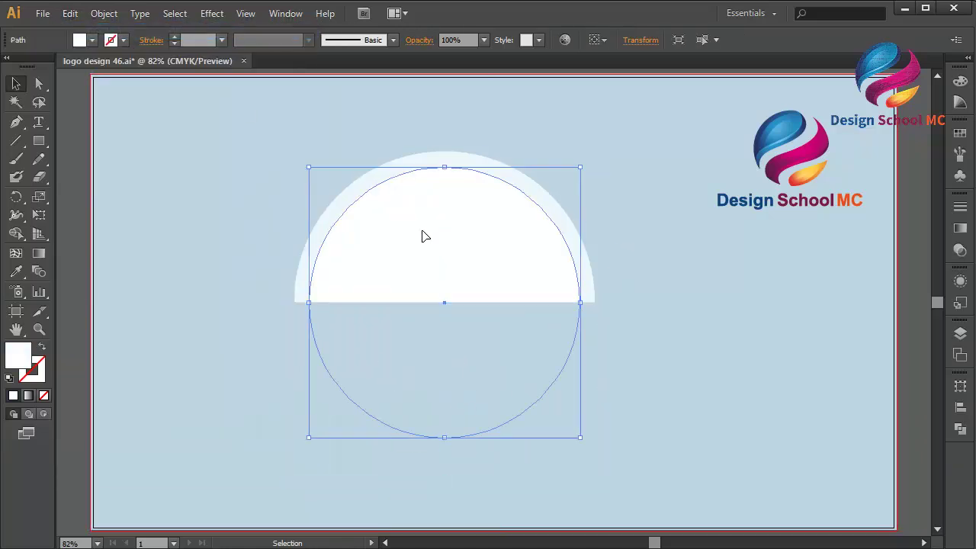
double_click(16, 356)
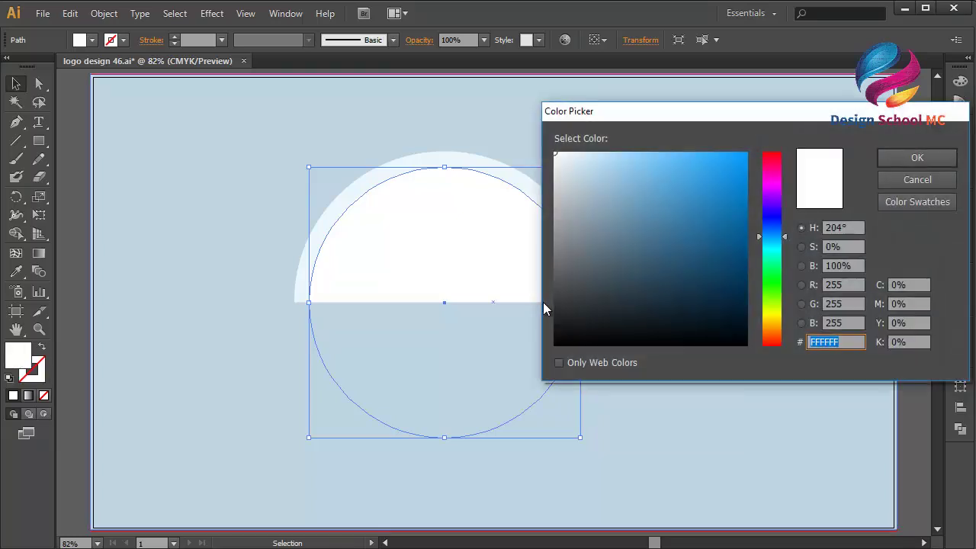
mouse_move(578, 185)
left_mouse_down()
mouse_move(586, 173)
mouse_move(590, 185)
left_mouse_up()
left_click(874, 158)
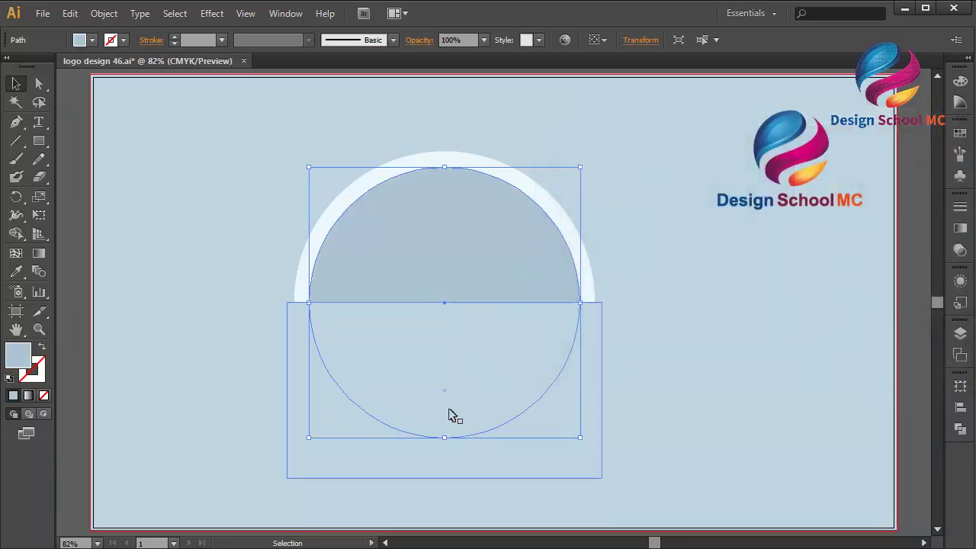
Make a clipping mask from the lower rectangle and the greyish blue circle so only the circle's lower half shows
left_click(452, 413, "shift")
right_click(554, 414)
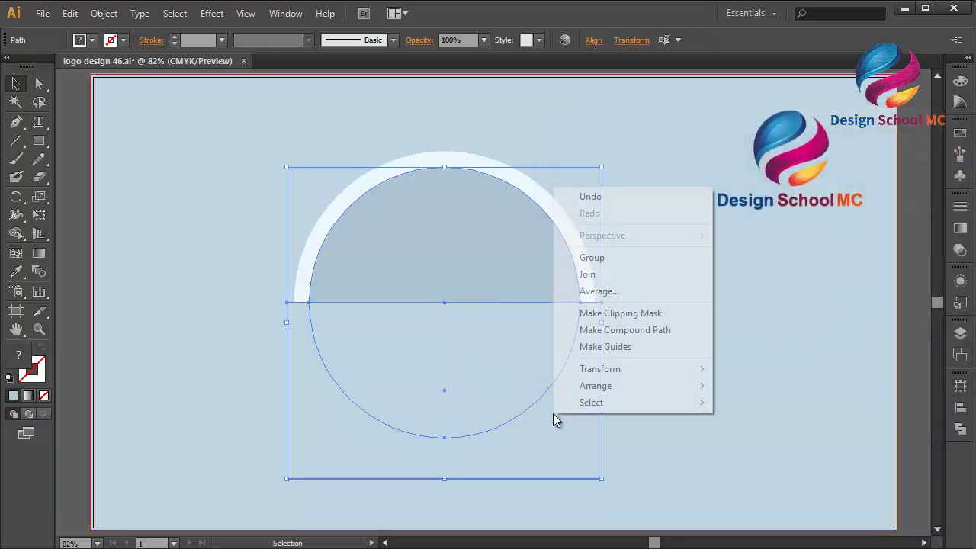
left_click(593, 321)
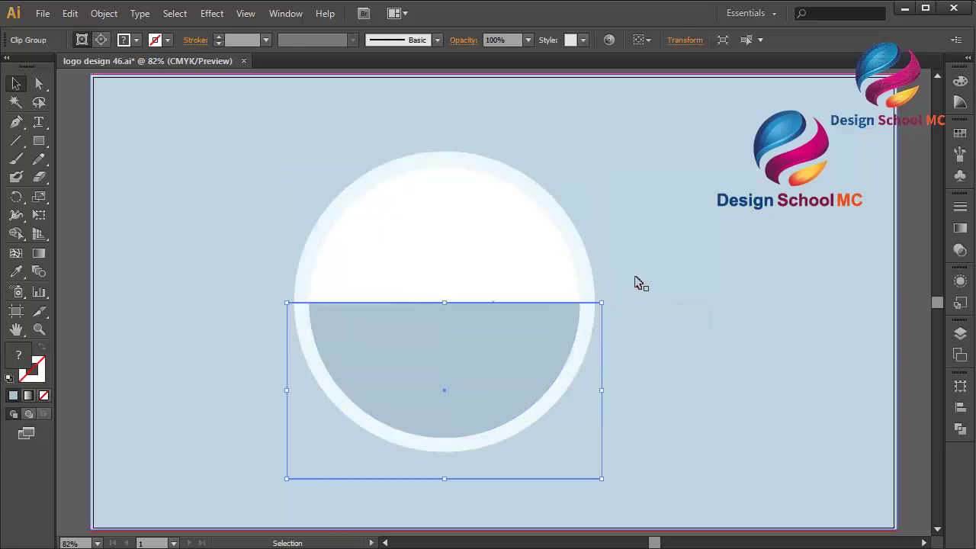
left_click(642, 282)
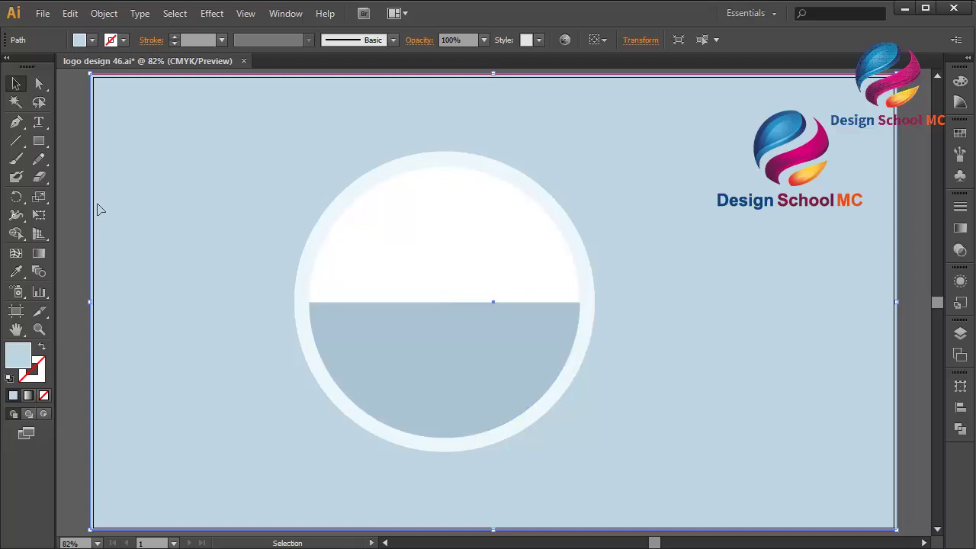
Draw a closed mountain range silhouette with the Pen tool, its base spanning the inner circle's horizontal dividing line
left_click(16, 122)
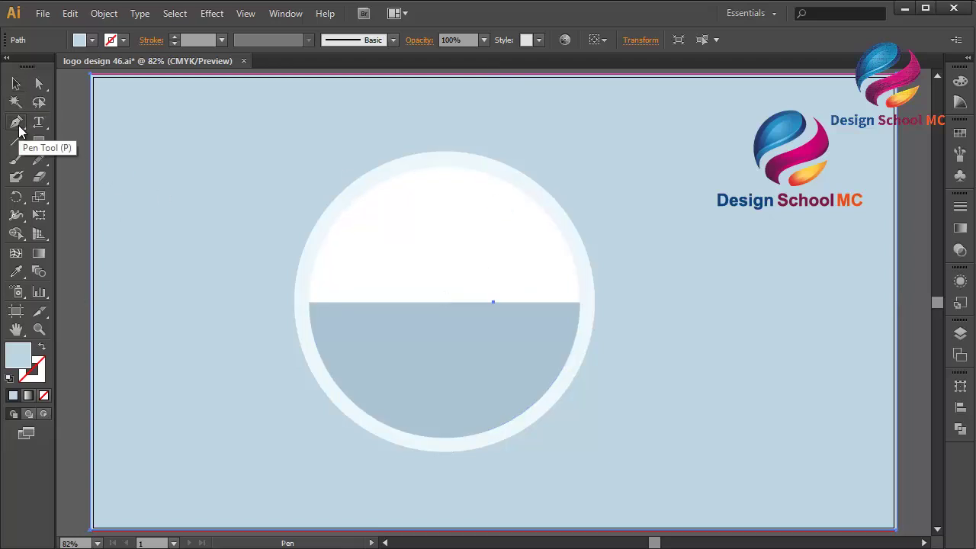
left_click(309, 302)
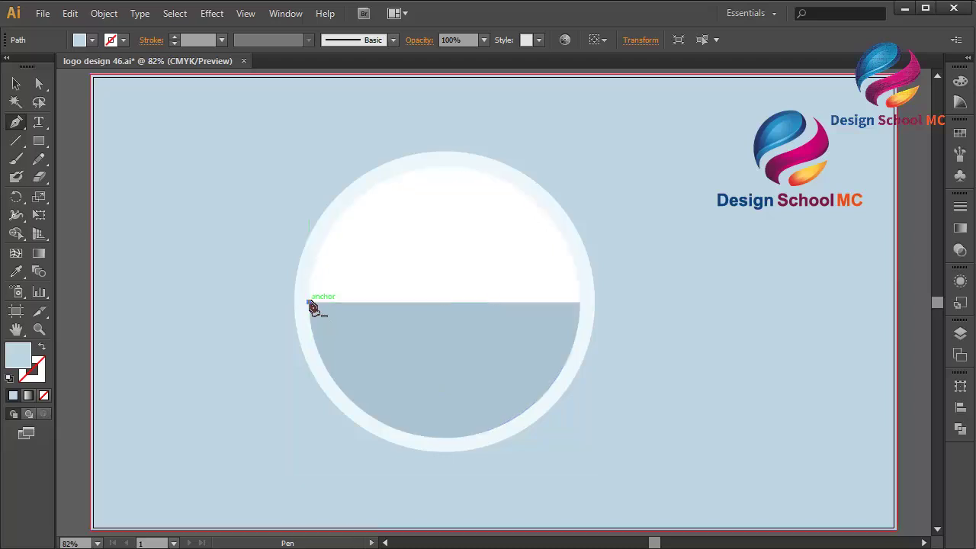
left_click(355, 249)
left_click(368, 258)
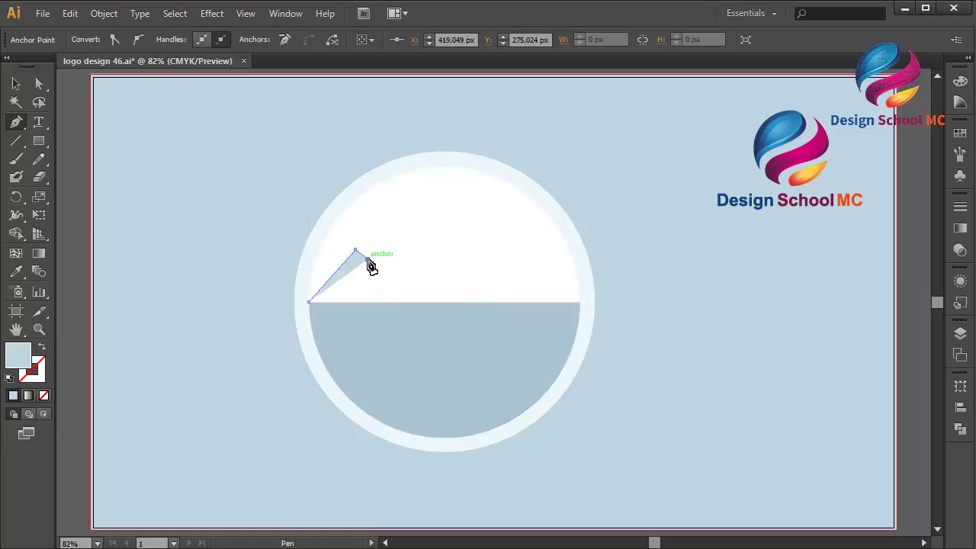
left_click(399, 227)
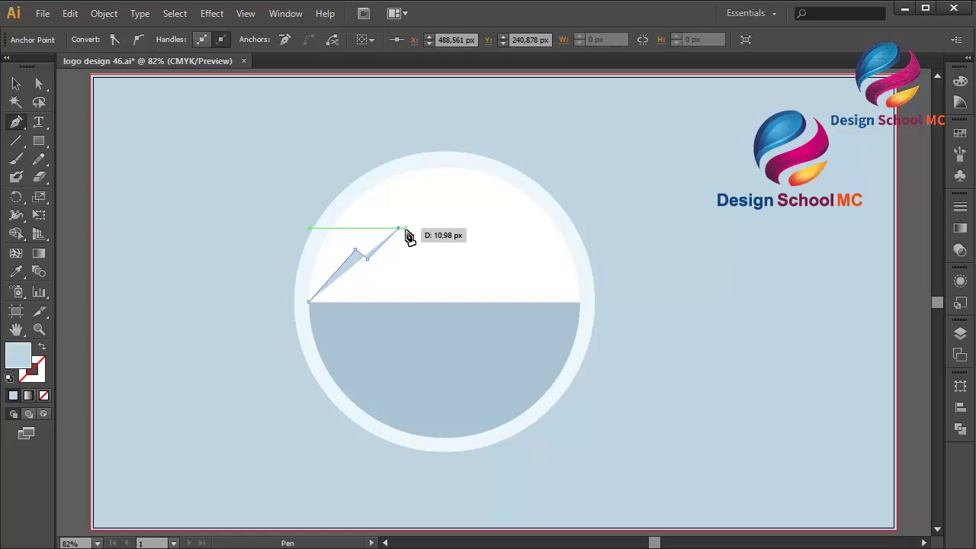
left_click(425, 254)
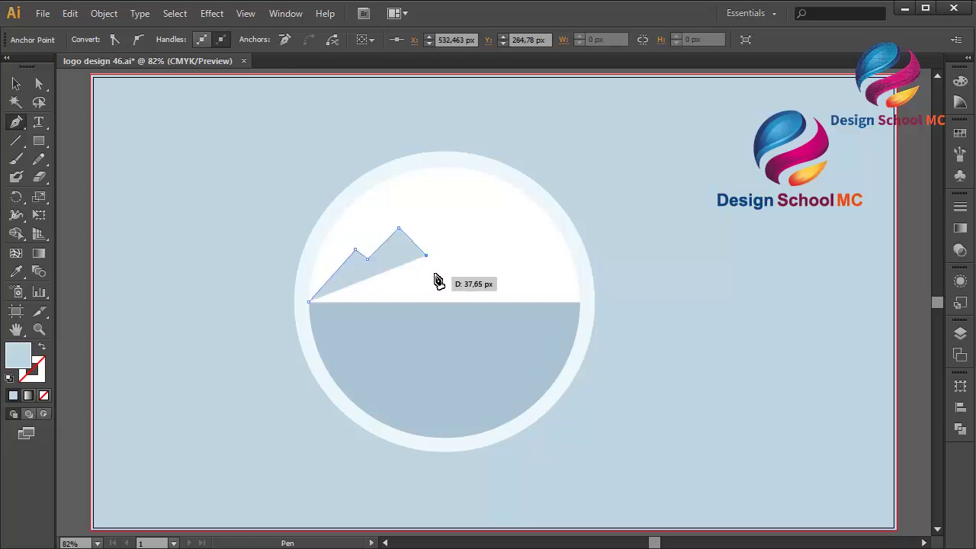
left_click(456, 227)
left_click(466, 234)
left_click(493, 206)
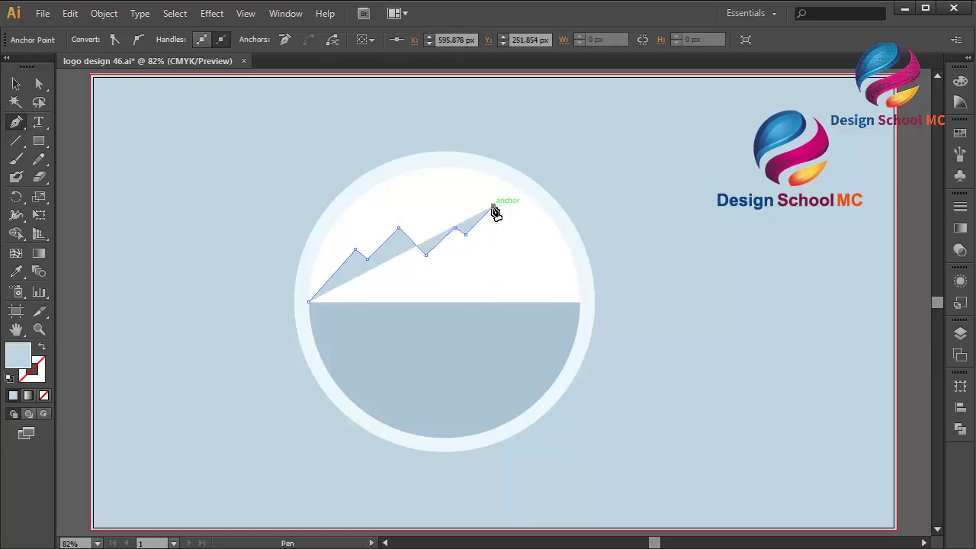
left_click(545, 273)
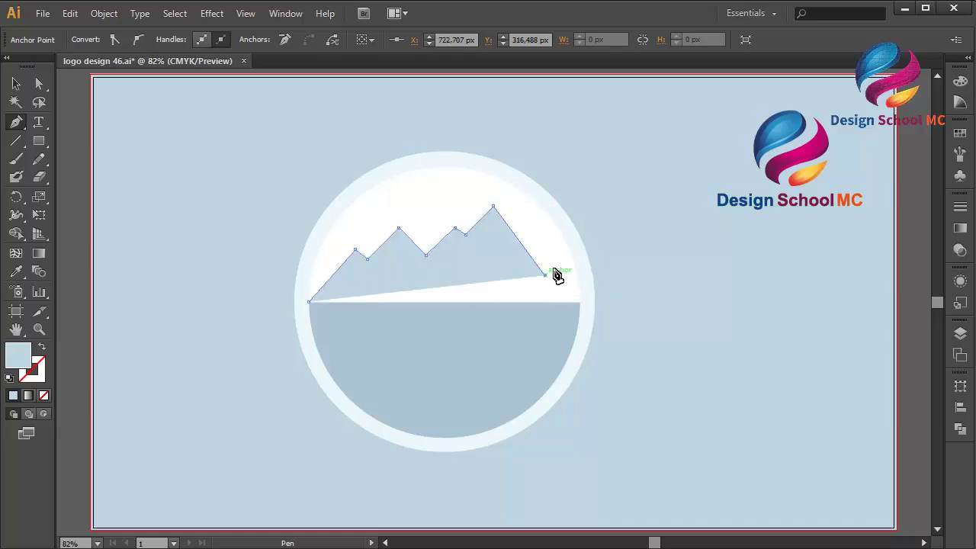
left_click(555, 267)
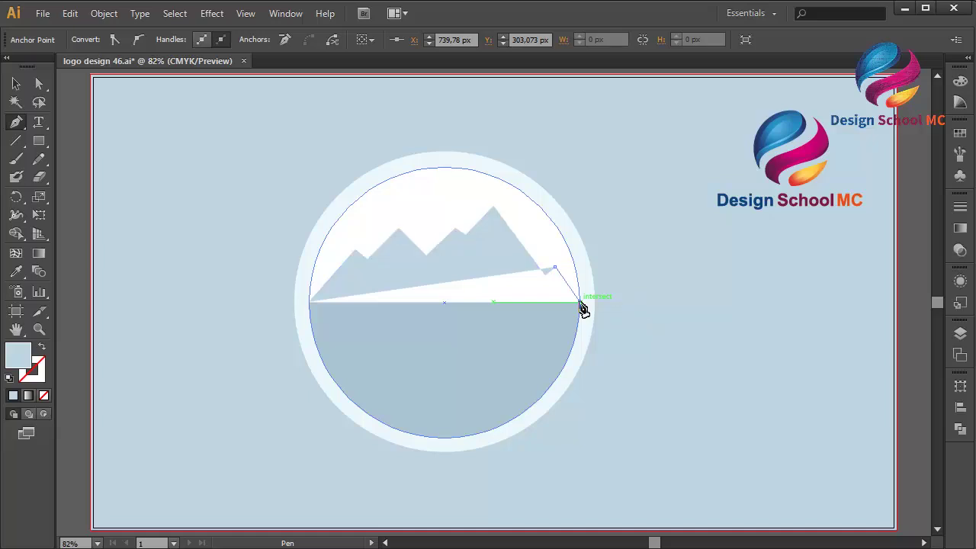
left_click(580, 302)
left_click(310, 303)
left_click(16, 84)
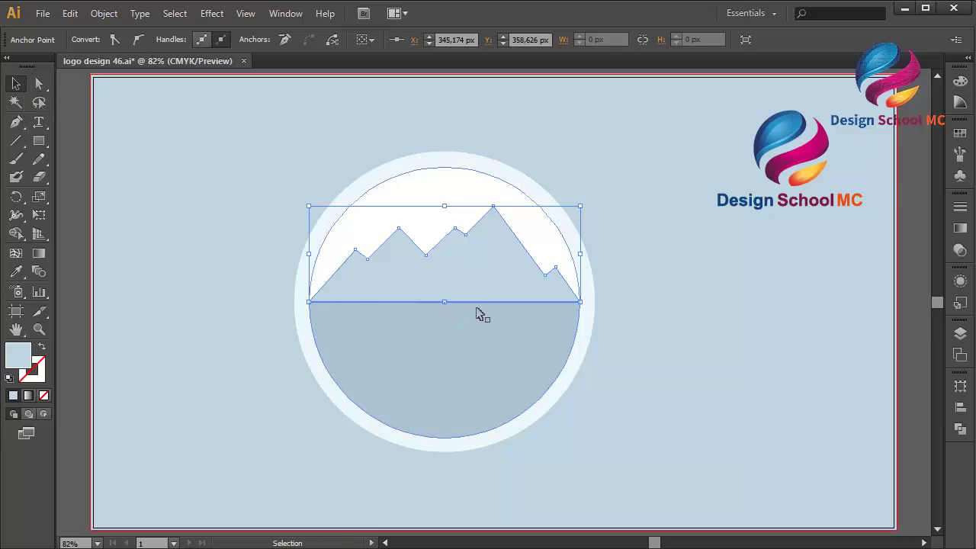
Copy the hex fill colour AAC3D2 from the greyish blue lower half circle inside its clip group
left_click(448, 279)
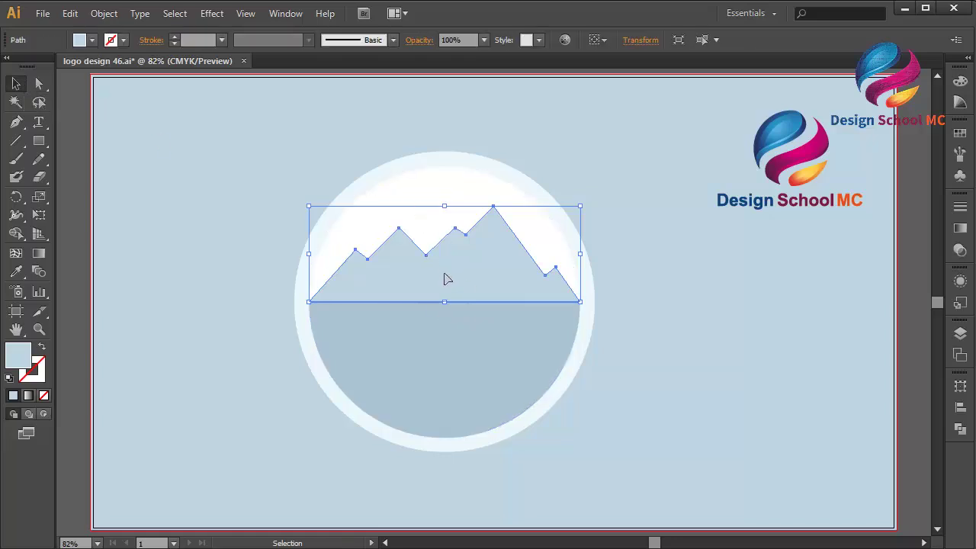
left_click(961, 136)
left_click(484, 338)
double_click(404, 348)
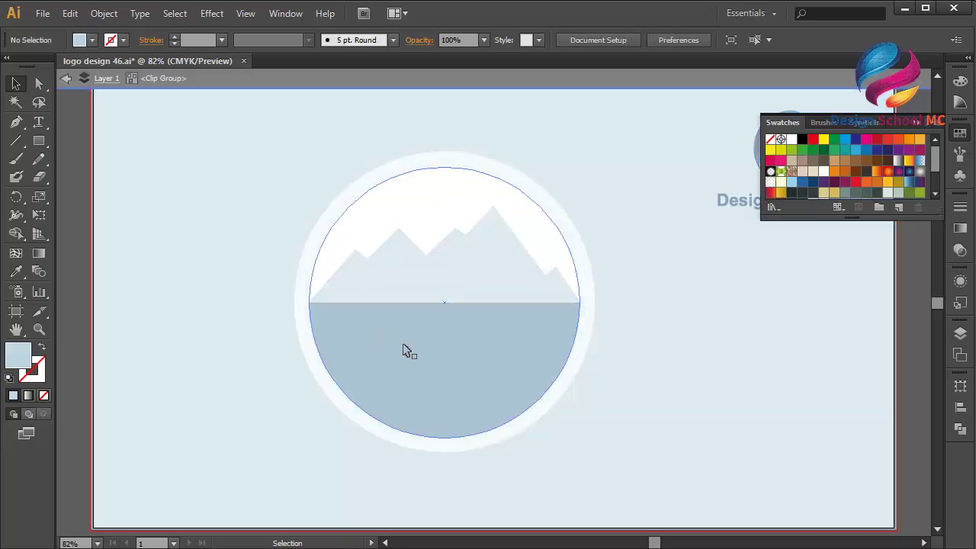
double_click(27, 365)
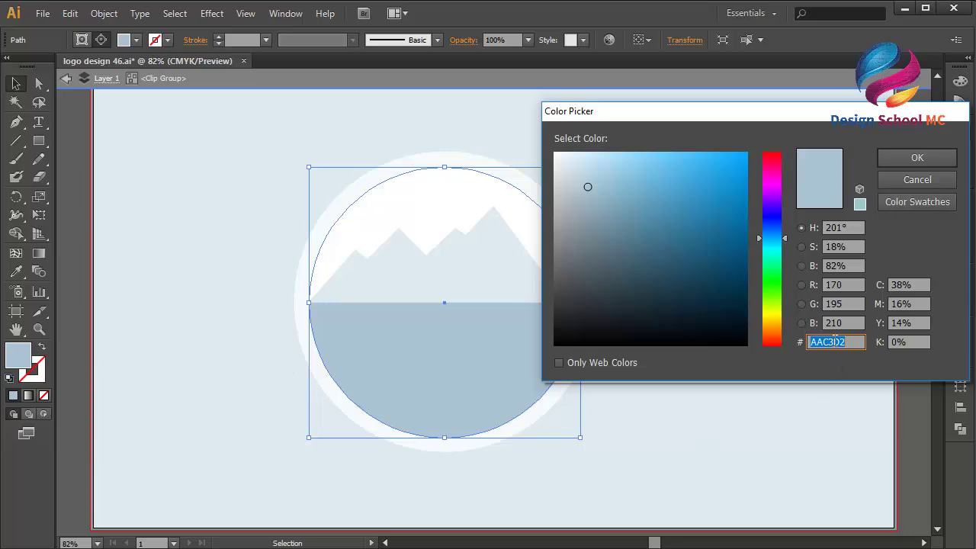
right_click(835, 342)
left_click(692, 391)
left_click(919, 155)
left_click(702, 79)
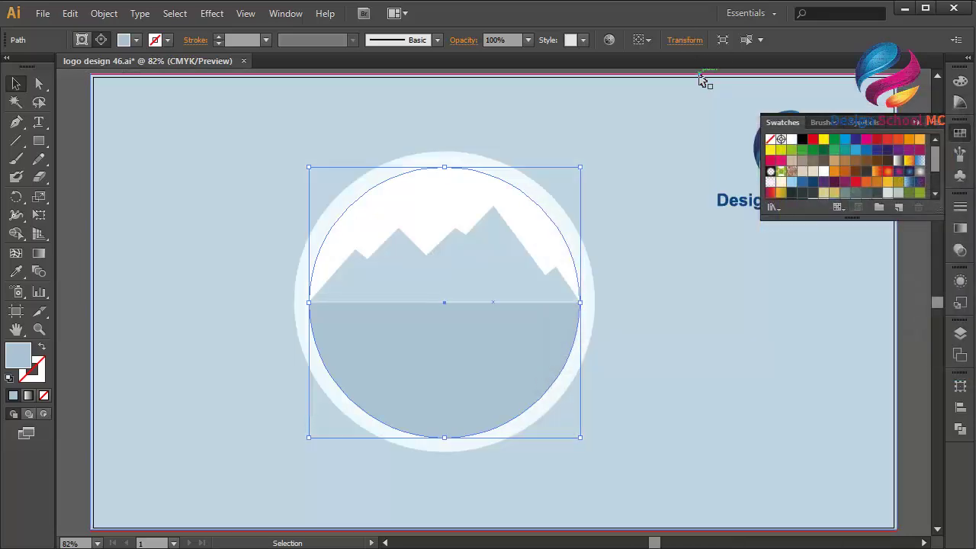
Fill the mountain silhouette with the copied colour AAC3D2
left_click(496, 273)
double_click(19, 354)
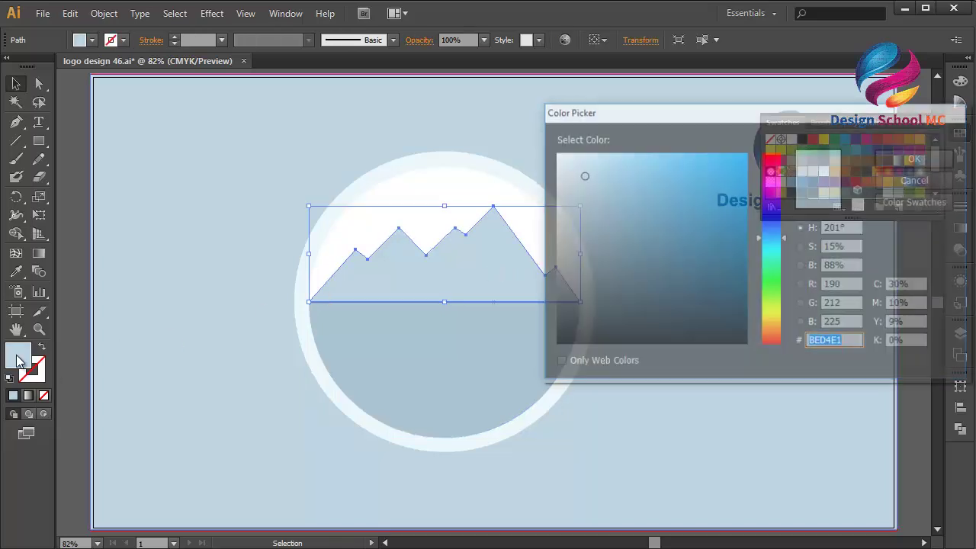
right_click(830, 340)
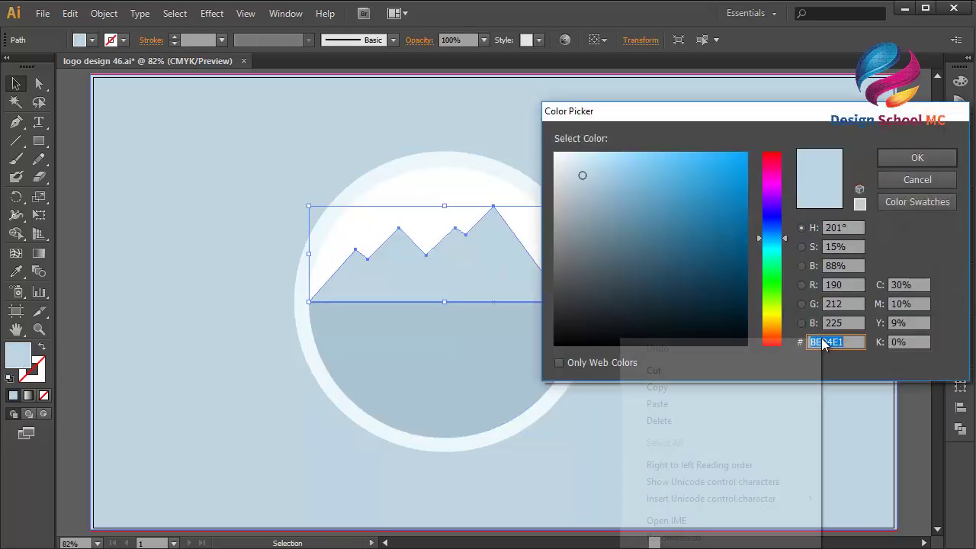
left_click(709, 401)
left_click(937, 158)
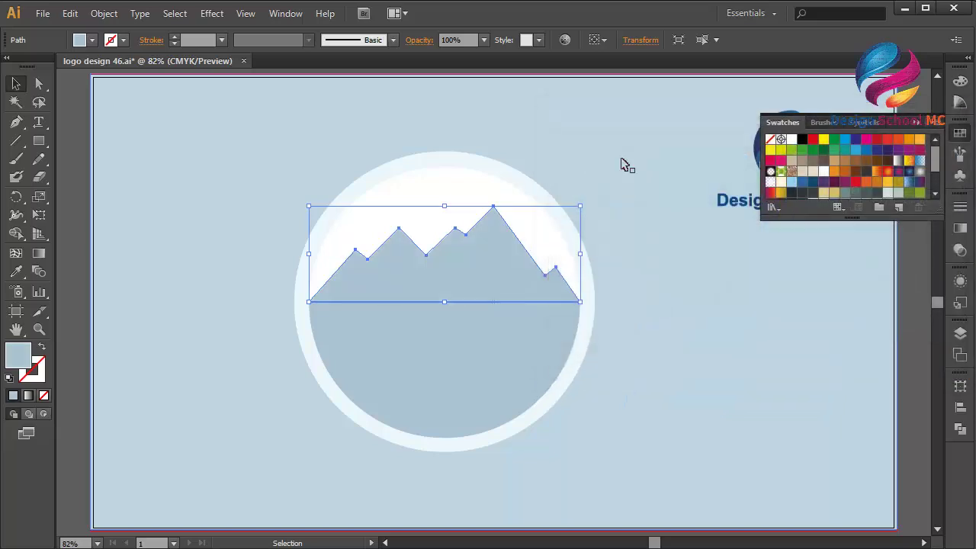
Draw a jagged snow patch with the Pen tool below the second peak from the left, using the circle's white fill
left_click(376, 195)
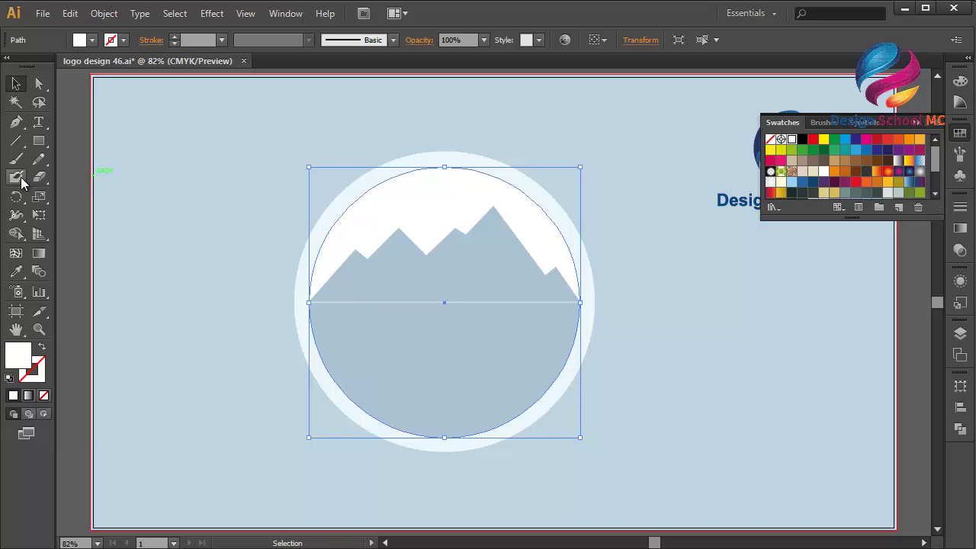
left_click(16, 123)
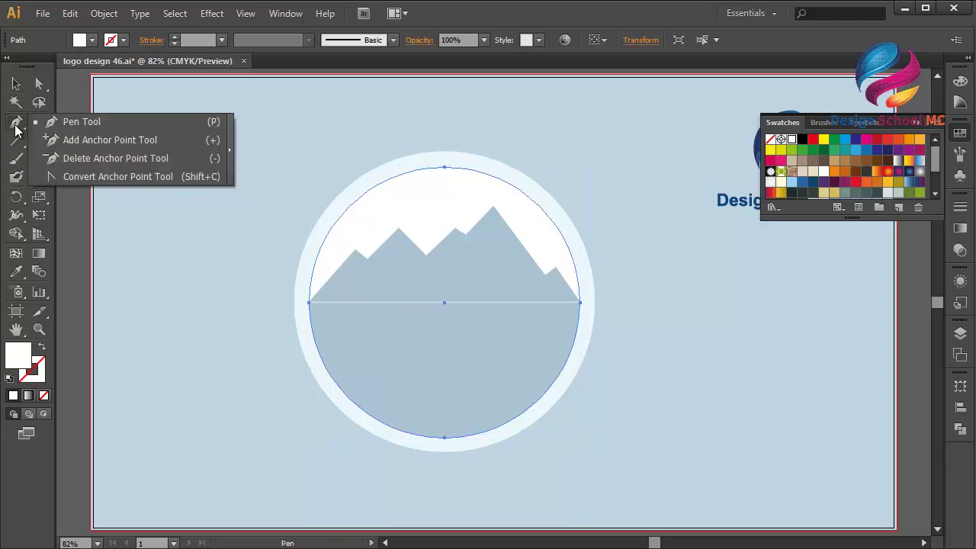
left_click(91, 124)
left_click(362, 282)
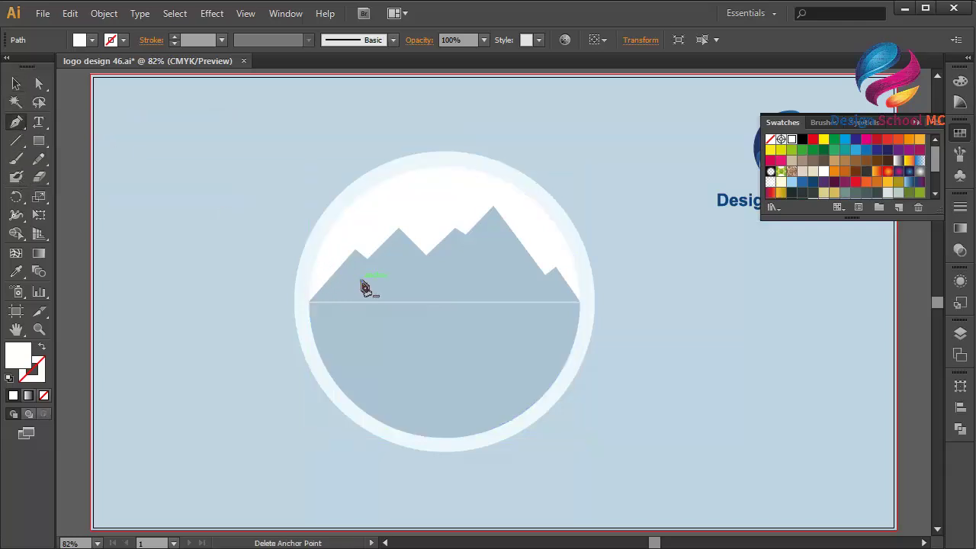
key("ctrl+shift+a")
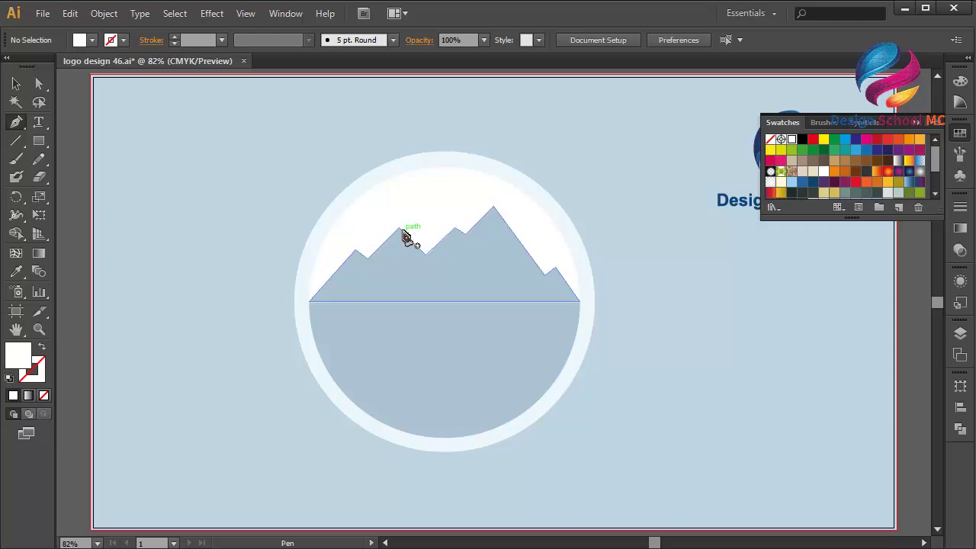
mouse_move(402, 241)
left_mouse_down()
mouse_move(392, 280)
mouse_move(412, 276)
mouse_move(403, 292)
mouse_move(431, 270)
mouse_move(404, 244)
left_mouse_up()
left_click(399, 238)
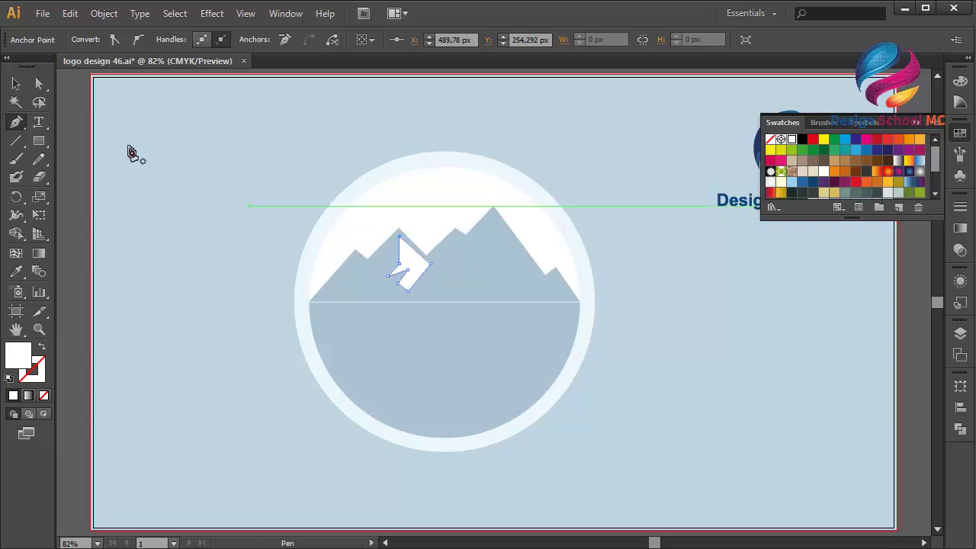
Move the right corner point of the second peak's snow patch slightly inward and down
left_click(39, 83)
left_click(431, 266)
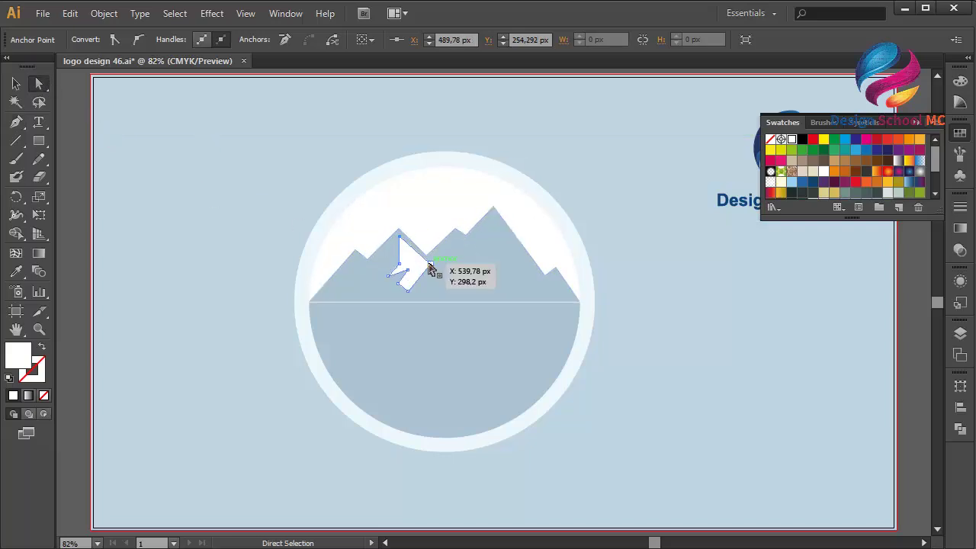
left_click_drag(431, 266, 427, 269)
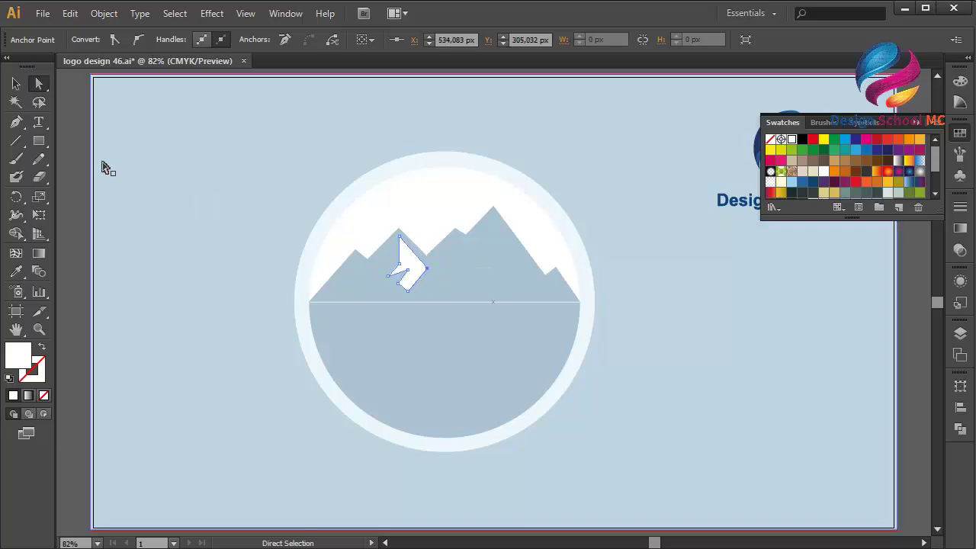
Draw a jagged white snow patch with the Pen tool below the leftmost peak
left_click(17, 124)
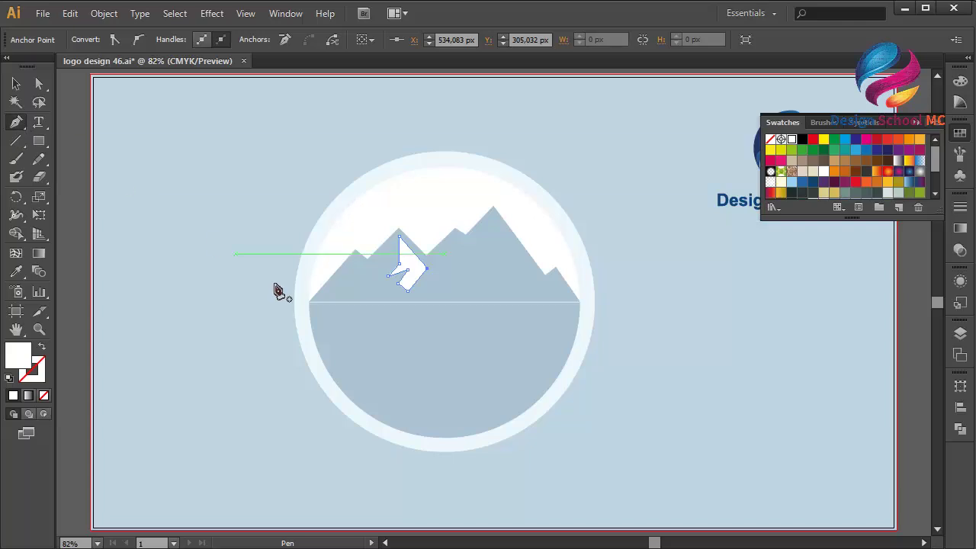
mouse_move(355, 259)
left_mouse_down()
mouse_move(381, 281)
mouse_move(364, 305)
mouse_move(347, 297)
mouse_move(356, 268)
left_mouse_up()
left_click(354, 258)
Adjust the upper left corner point of the leftmost snow patch so its edge follows the mountain slope
left_click(39, 83)
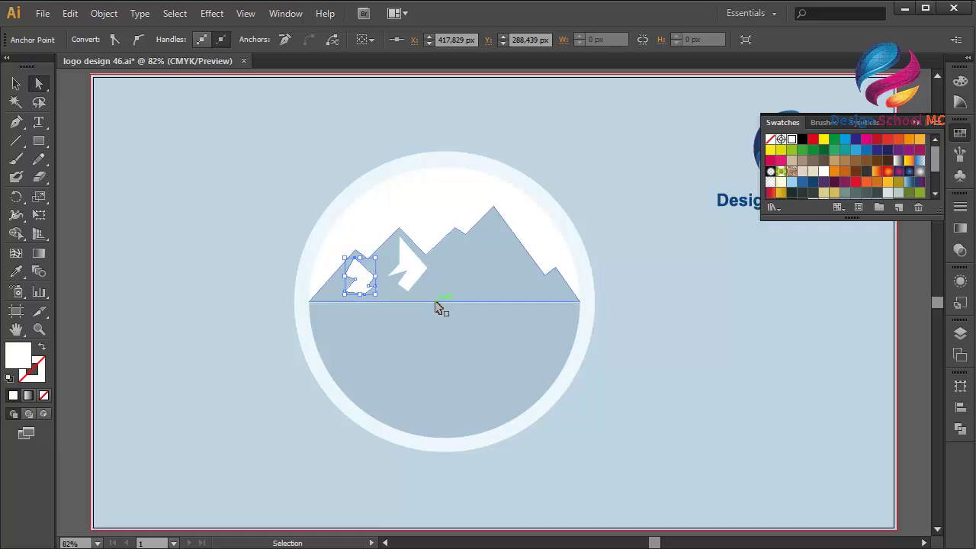
scroll(436, 307, "up", 3)
scroll(412, 303, "left", 2)
left_click_drag(374, 273, 344, 262)
Draw a closed, jagged white snow patch with the Pen tool below the third peak from the left
left_click(20, 123)
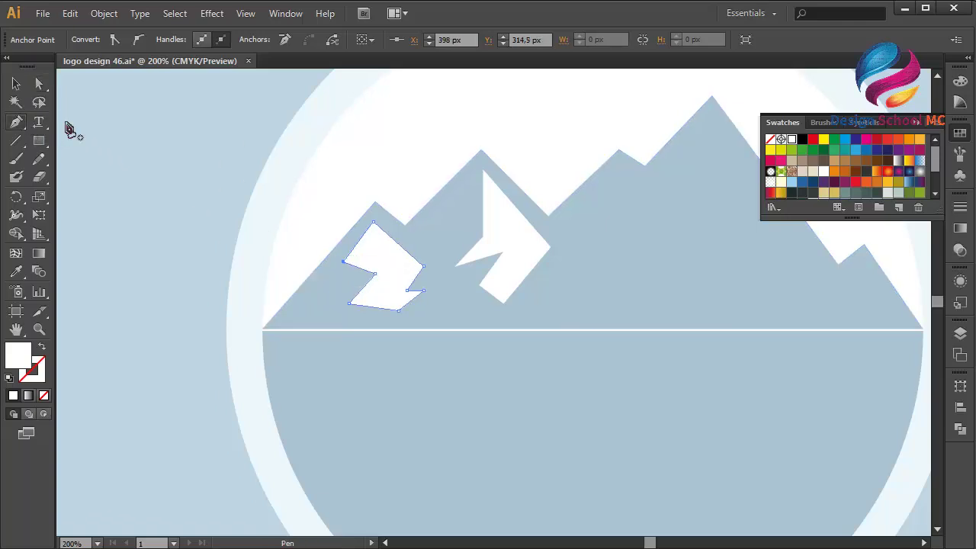
key("ctrl+0")
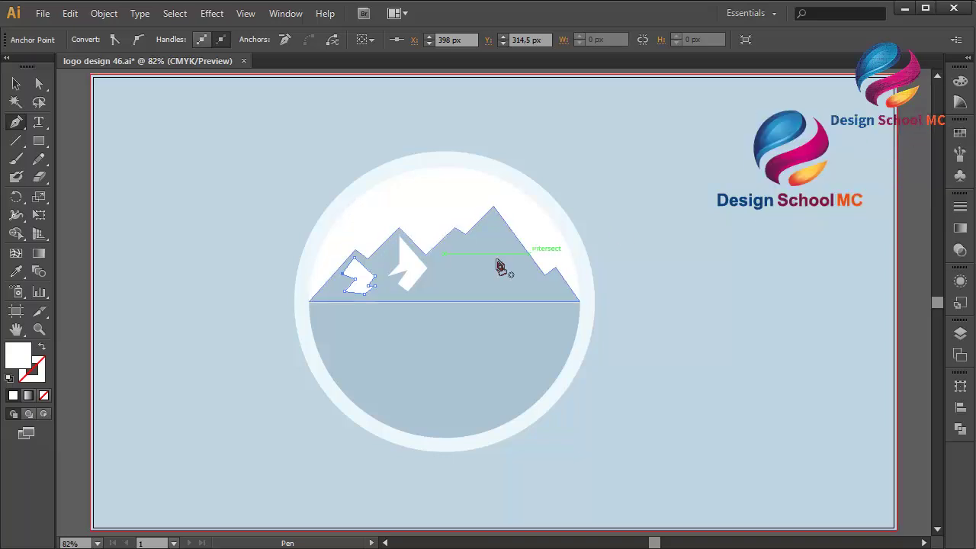
left_click(454, 237)
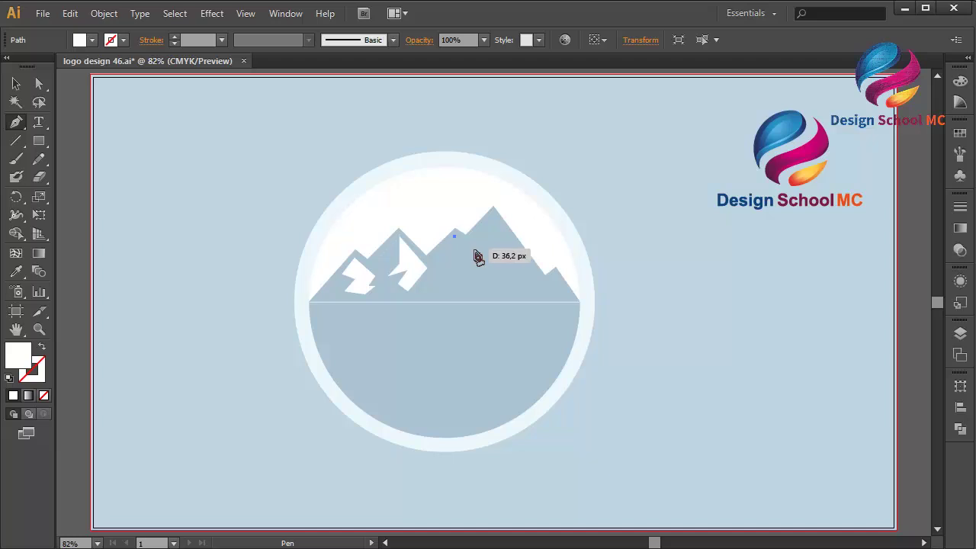
left_click(485, 260)
left_click(470, 261)
left_click(469, 270)
key("ctrl+z")
left_click(475, 267)
left_click(461, 276)
left_click(476, 292)
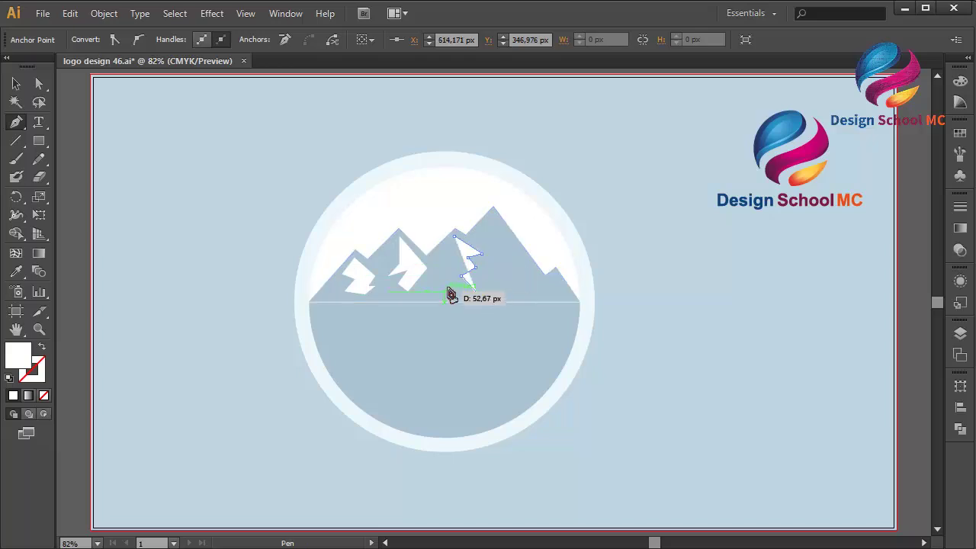
left_click(449, 286)
left_click(440, 261)
left_click(454, 255)
left_click(453, 248)
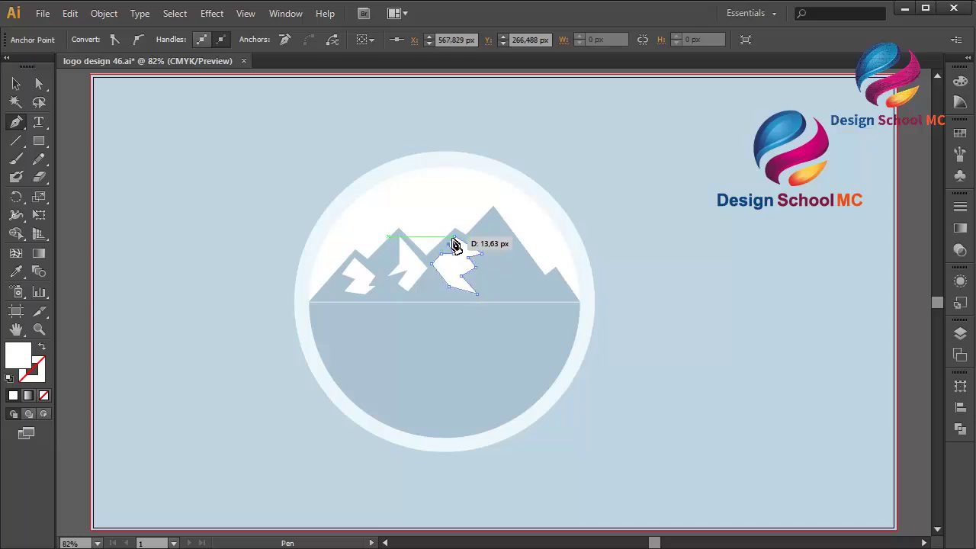
left_click(456, 242)
Reposition the left, bottom and upper corner points of the third snow patch so its edge follows the mountain slopes
key("ctrl+plus")
key("ctrl+plus")
key("ctrl+plus")
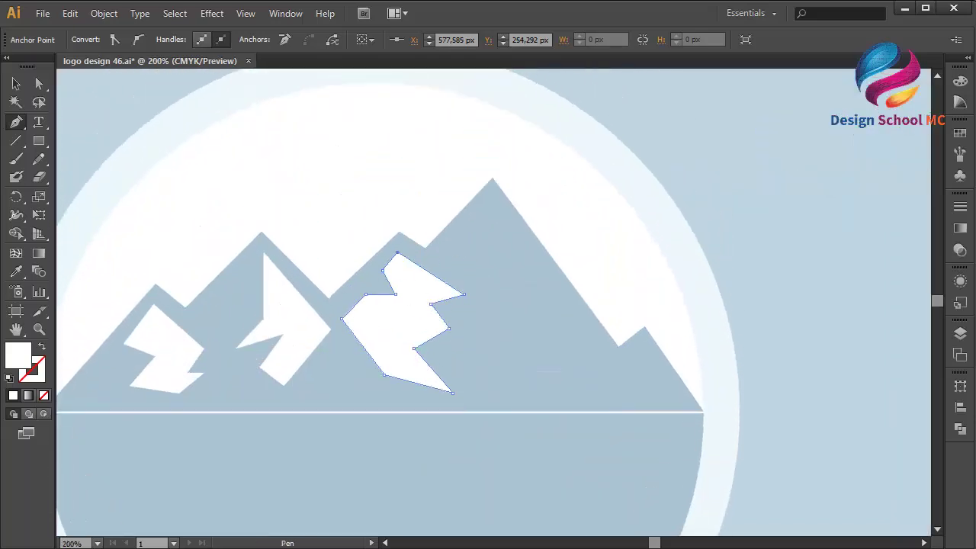
left_click(39, 84)
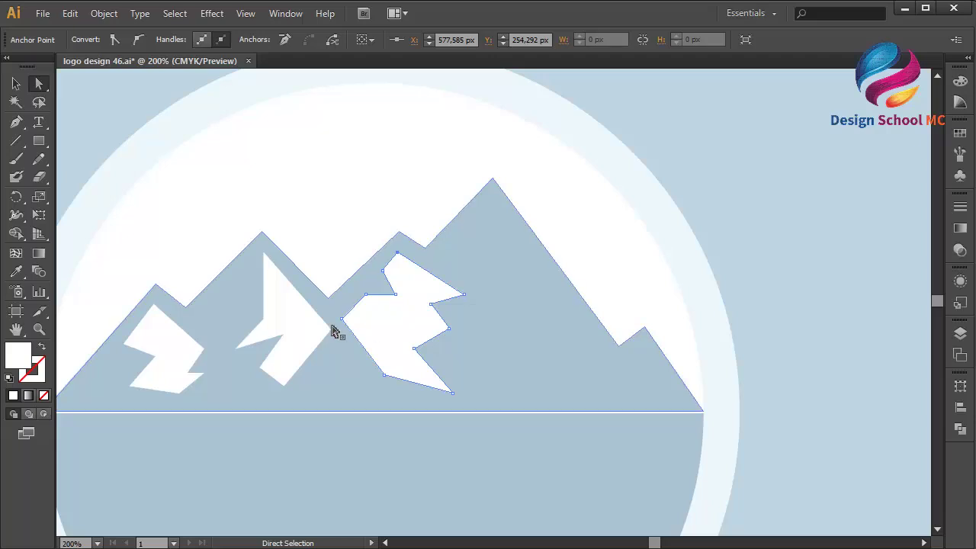
left_click_drag(343, 324, 343, 312)
left_click_drag(386, 376, 408, 378)
left_click_drag(367, 295, 365, 292)
left_click_drag(398, 257, 384, 277)
key("Left")
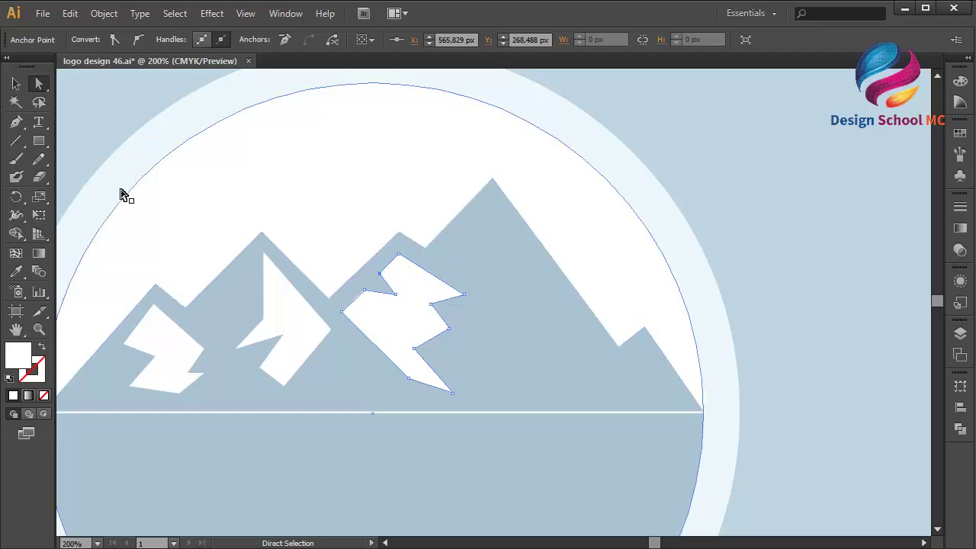
Draw a closed, jagged white snow patch with the Pen tool below the tallest peak and move its top corner point slightly up
left_click(22, 124)
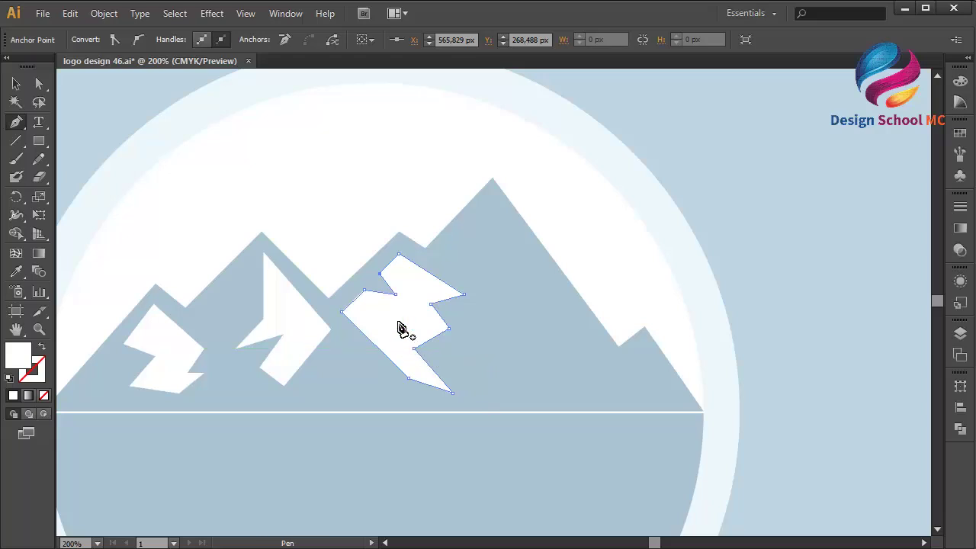
left_click(492, 207)
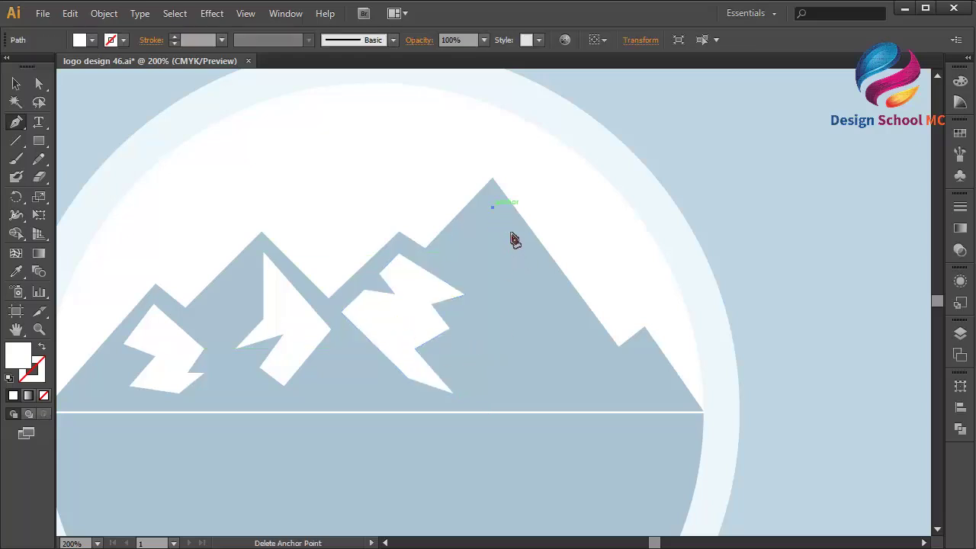
left_click(618, 368)
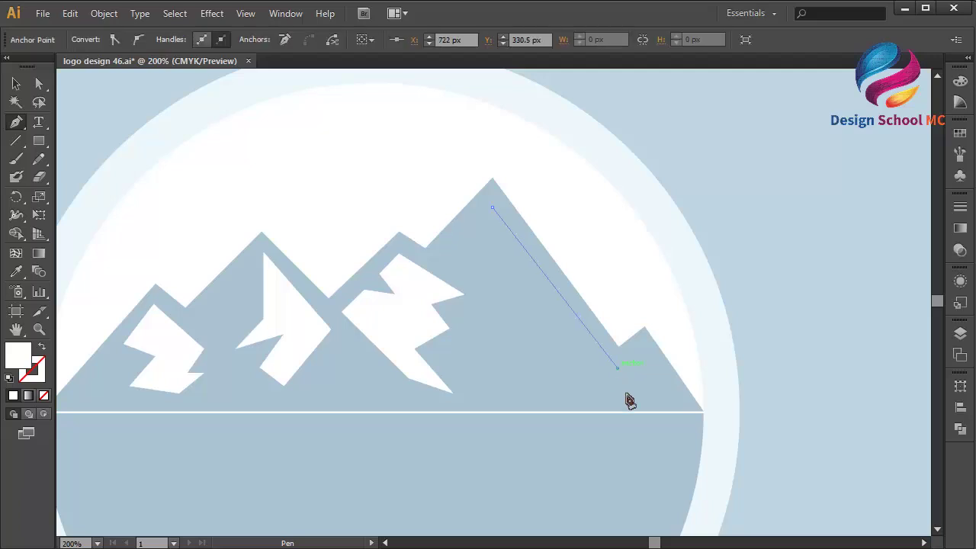
left_click(572, 343)
left_click(568, 365)
left_click(584, 385)
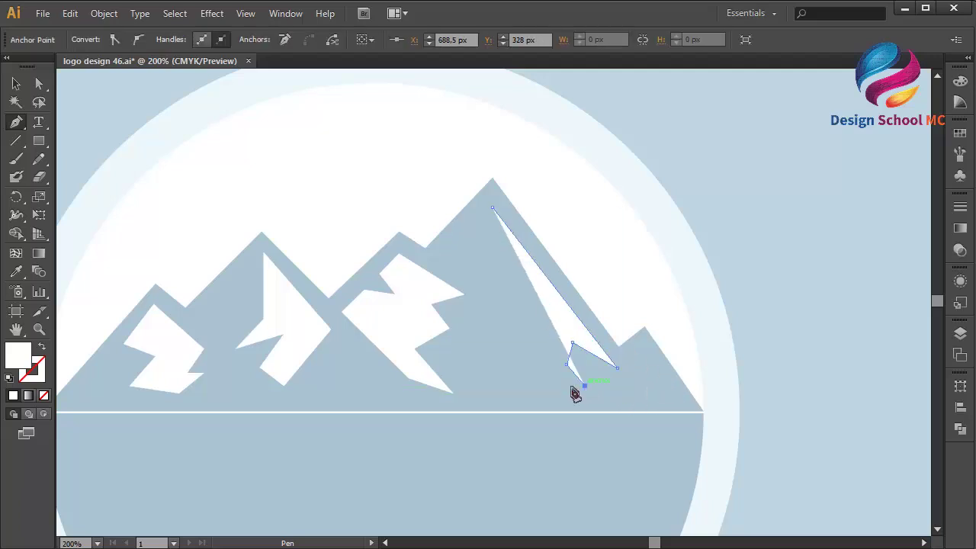
left_click(541, 381)
left_click(539, 393)
left_click(502, 369)
left_click(523, 344)
left_click(486, 314)
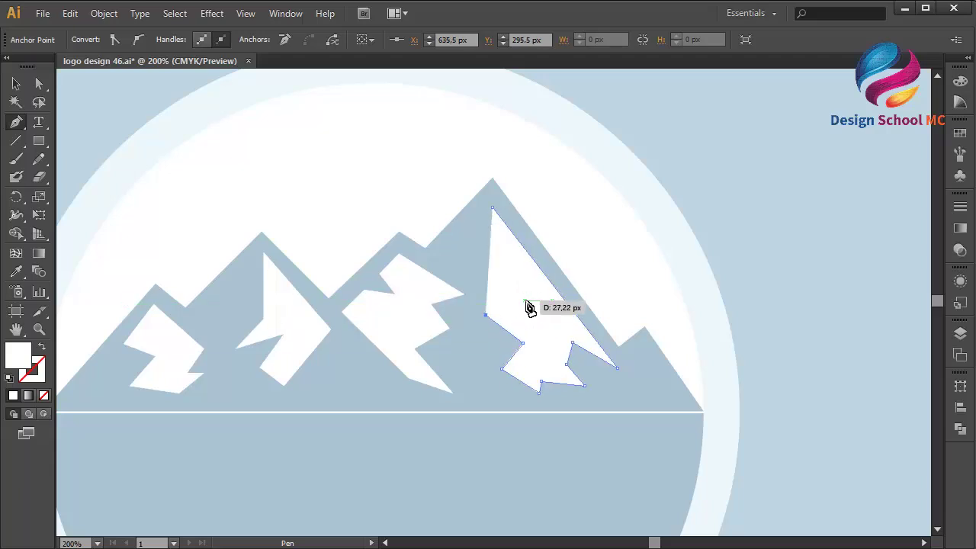
left_click(526, 299)
left_click(503, 266)
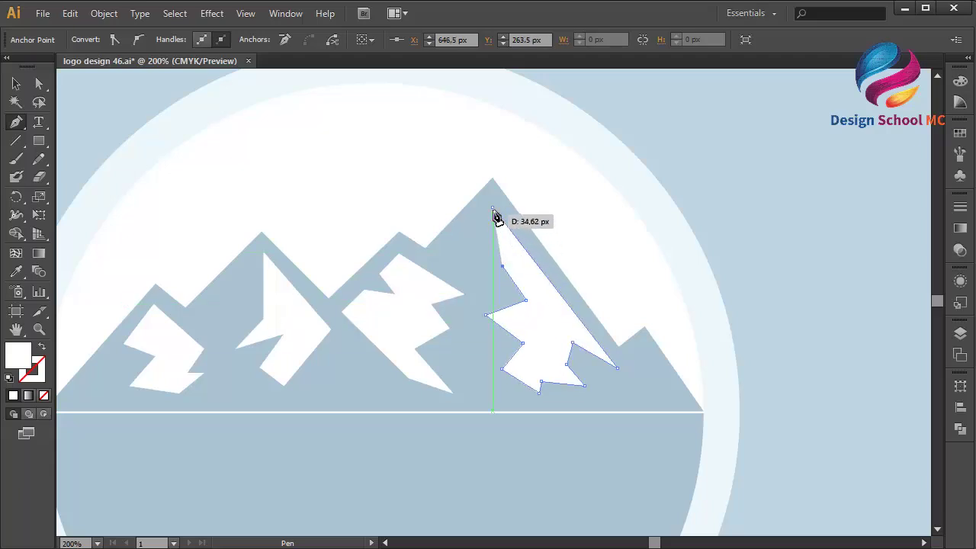
left_click(492, 208)
left_click(39, 84)
left_click_drag(492, 207, 493, 200)
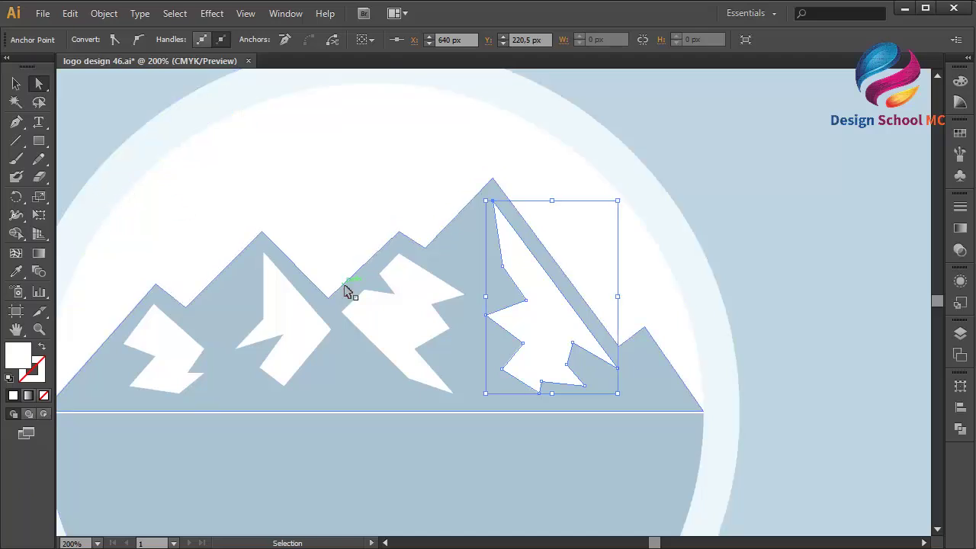
Delete the greyish blue lower half of the inner circle beneath the mountain range
key("ctrl+minus")
key("ctrl+minus")
left_click(335, 392)
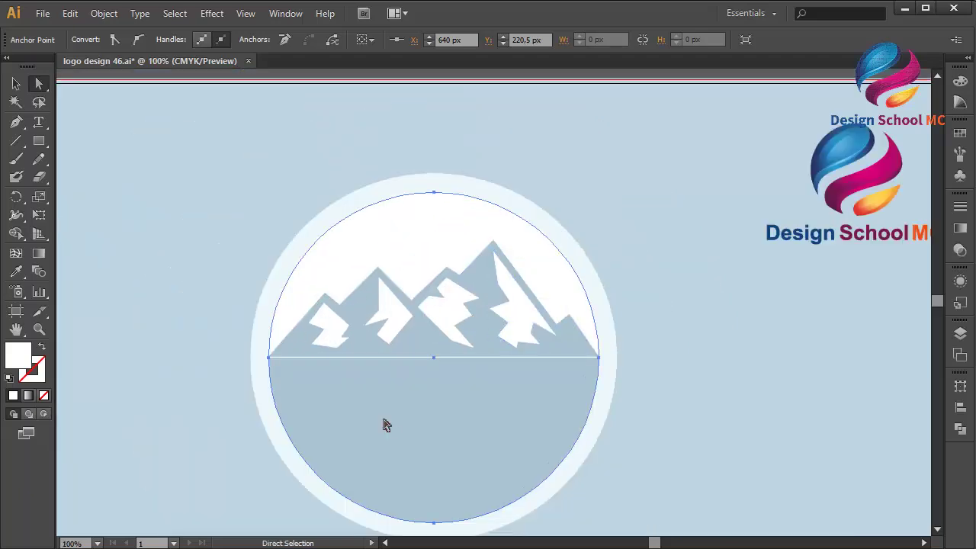
left_click(469, 410)
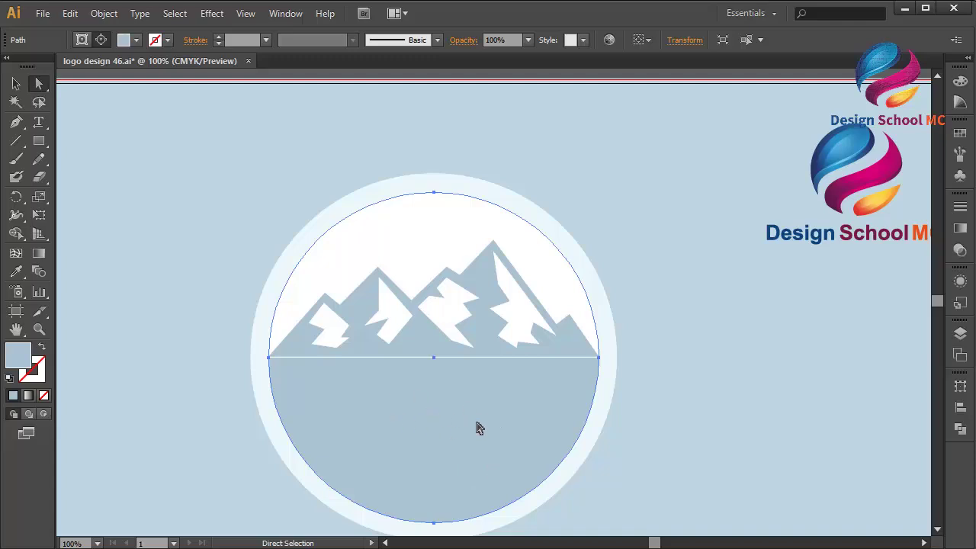
key("Delete")
left_click(527, 427)
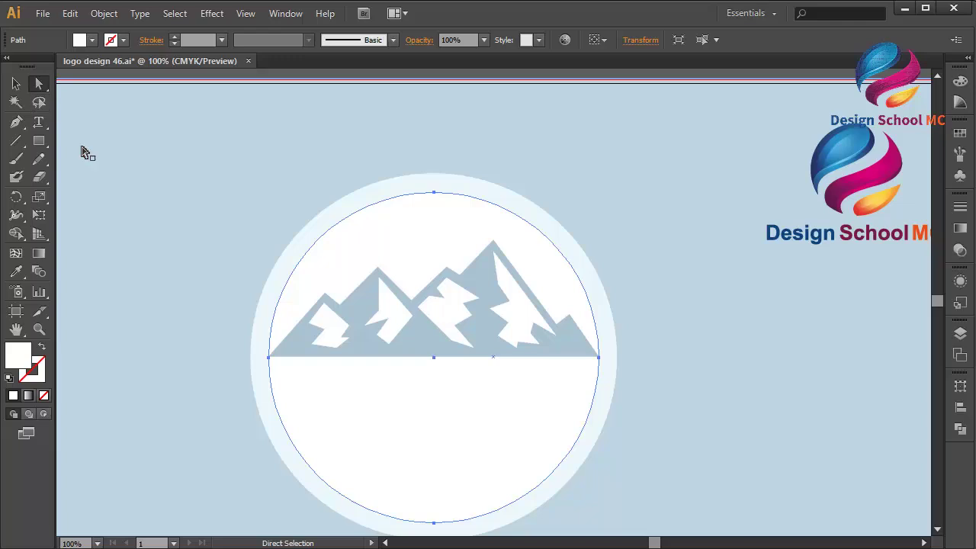
Draw a curved path with the Pen tool from the mountain base's right end down to the left edge of the inner circle
left_click(16, 122)
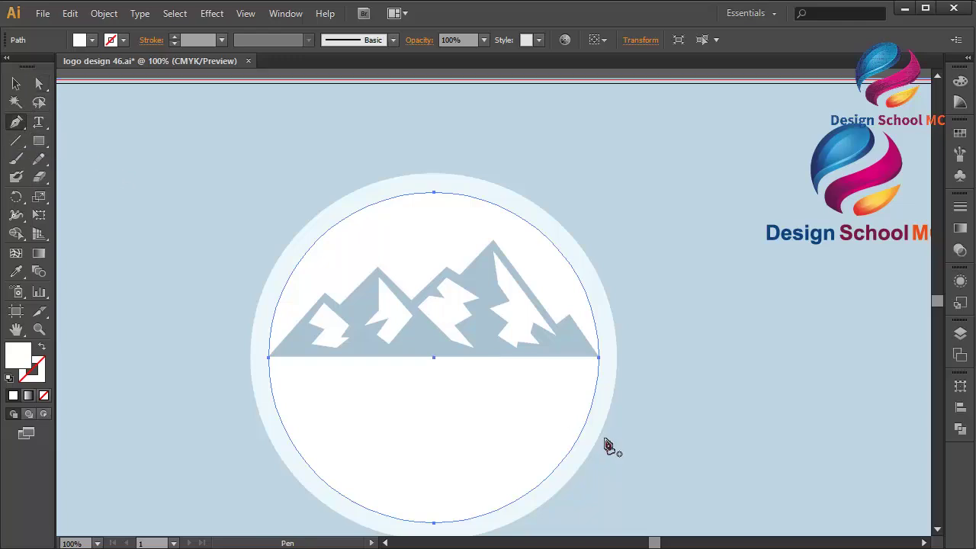
left_click(618, 367)
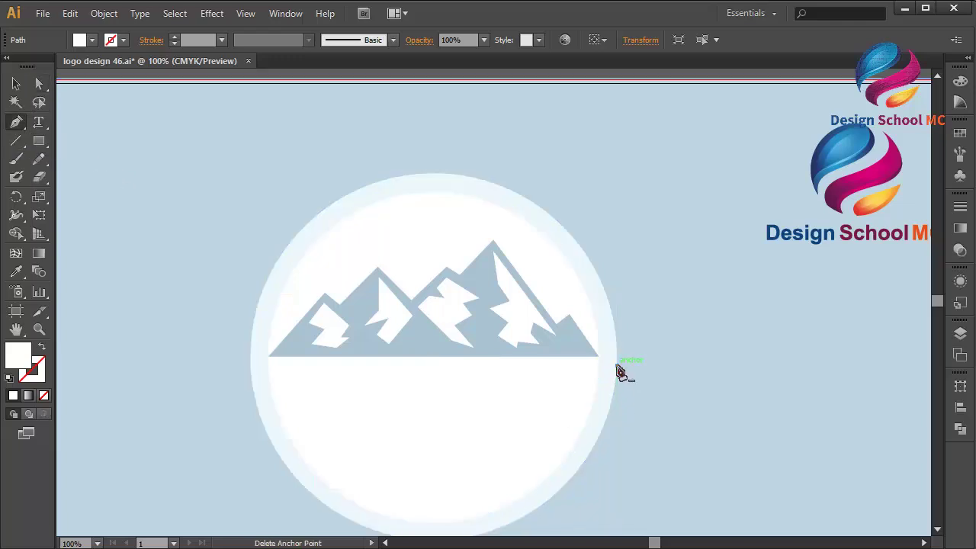
left_click(620, 371, "ctrl")
left_click(603, 363, "ctrl")
left_click(600, 357)
scroll(274, 445, "down", 5)
scroll(274, 446, "up", 2)
left_click_drag(312, 203, 179, 278)
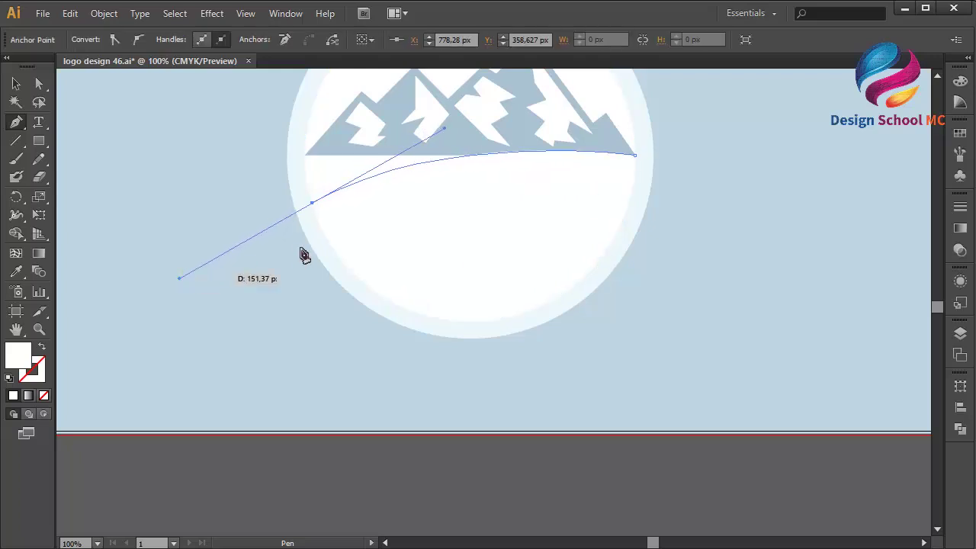
left_click(312, 203)
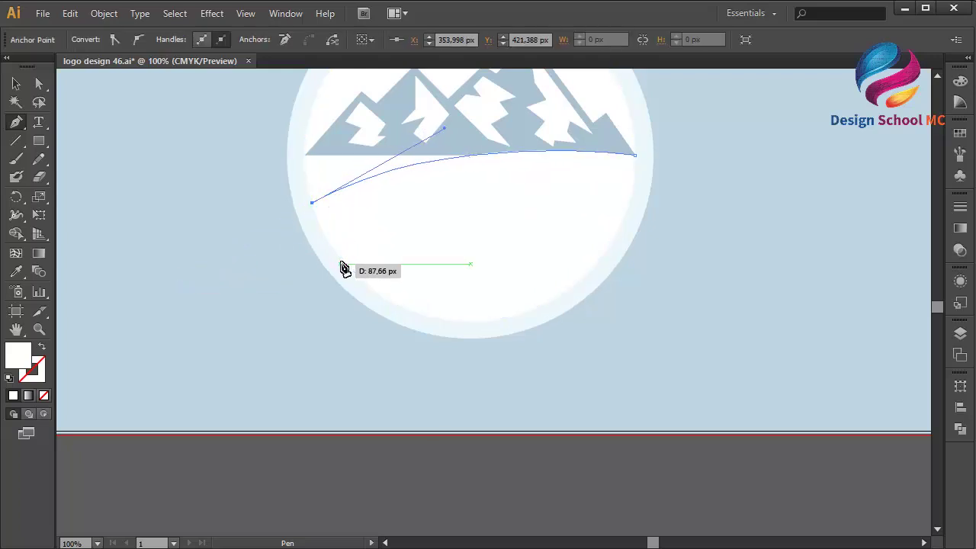
Continue the path along the circle's lower left edge and close it with a curve back to the mountain base's right end
left_click_drag(344, 264, 358, 281)
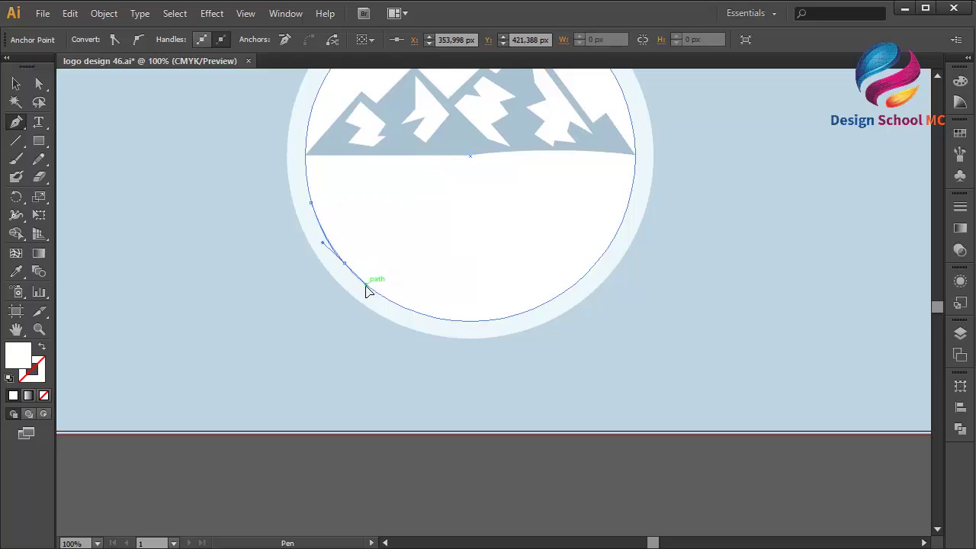
left_click(345, 264)
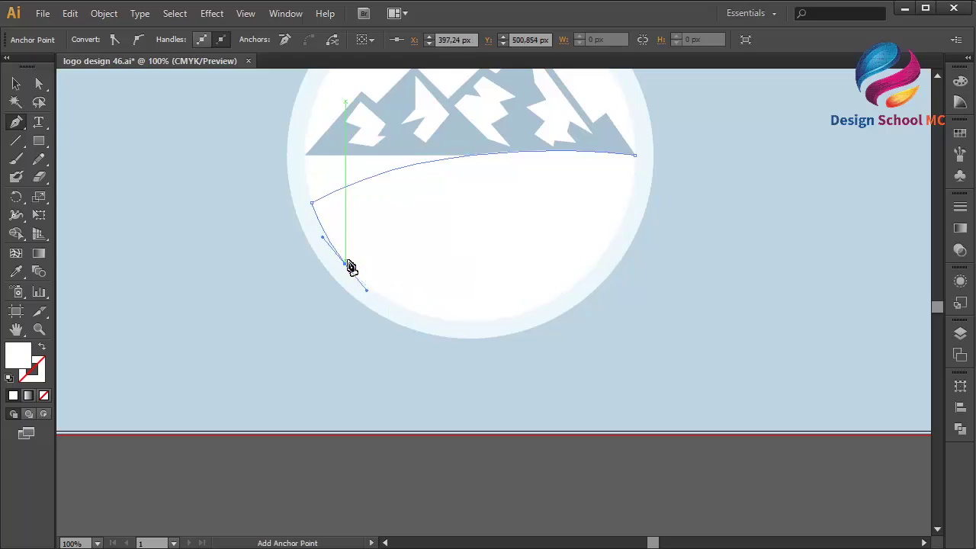
left_click_drag(636, 155, 834, 146)
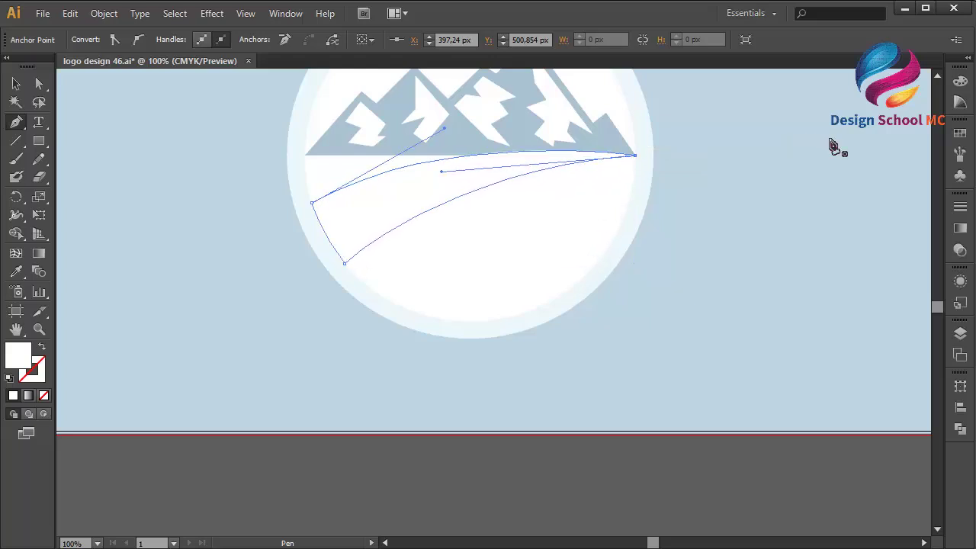
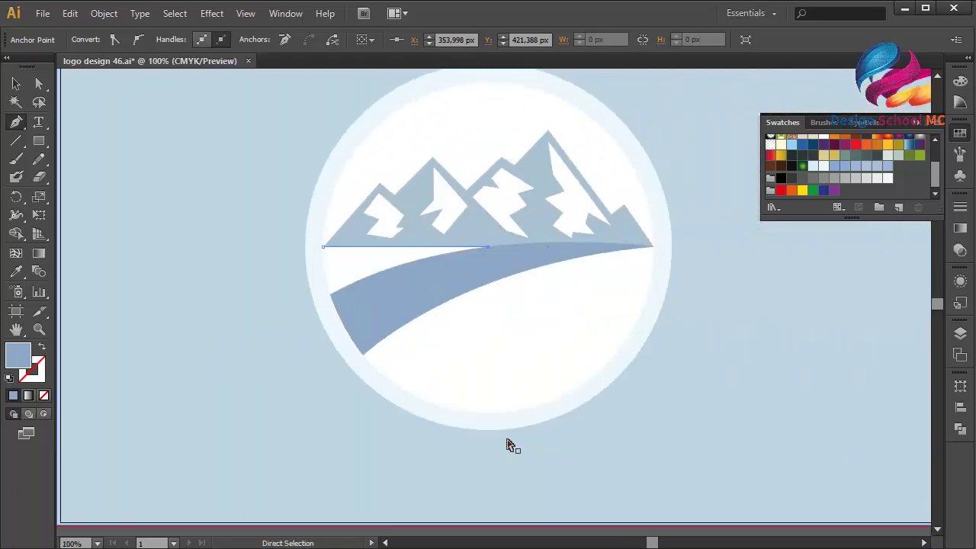
Continue the path along the blue band's upper edge and close it into a wedge at the mountain base's left corner
left_click_drag(488, 247, 330, 295)
left_click_drag(330, 296, 275, 334)
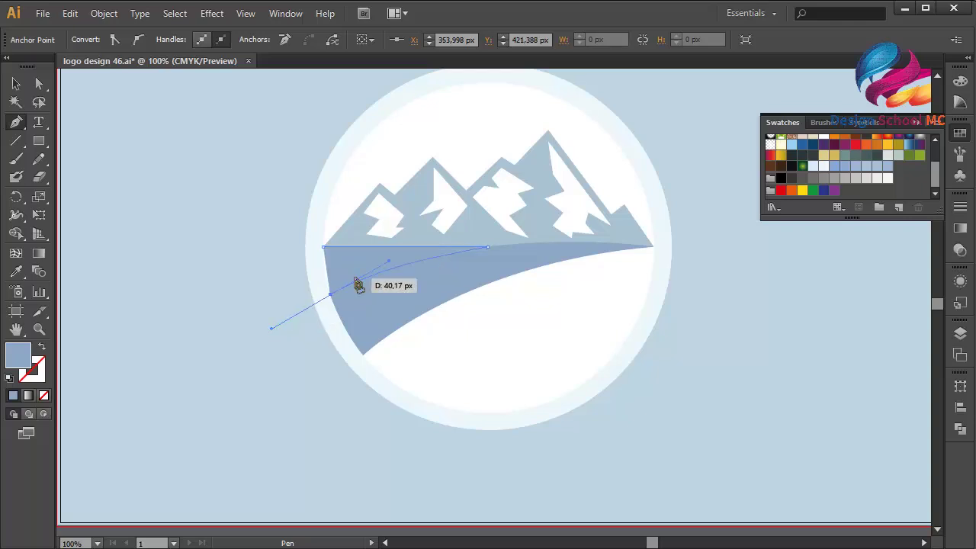
left_click(330, 296)
left_click(323, 247)
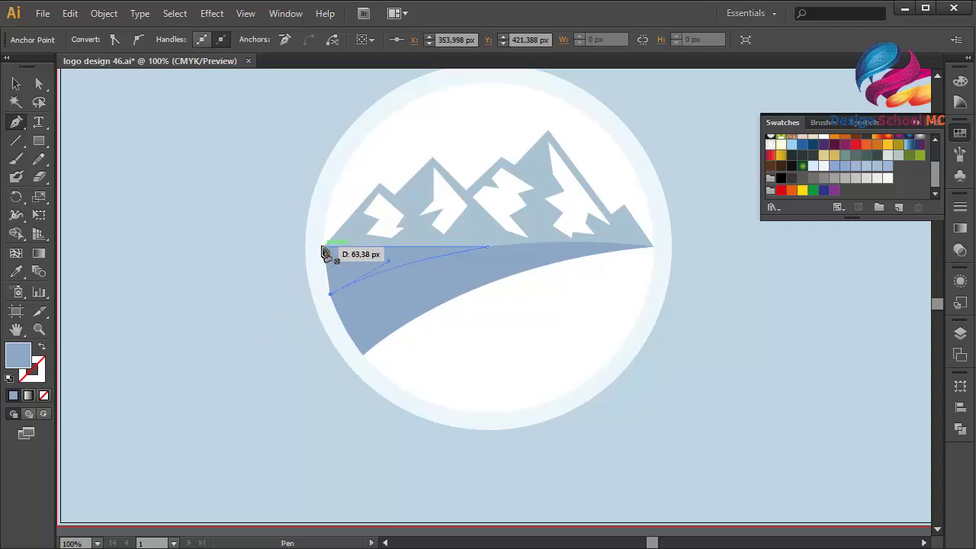
left_click(323, 242)
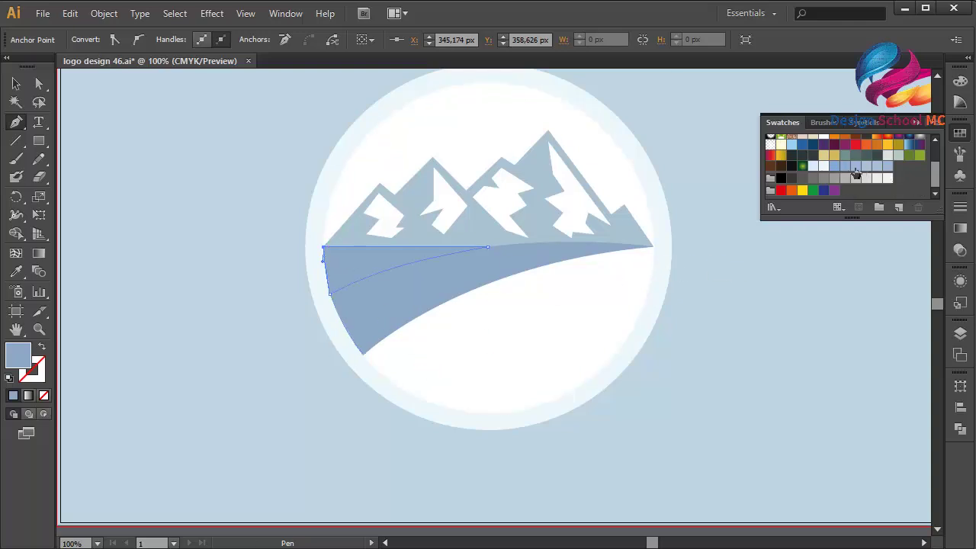
Try several blue swatches on the wedge and fill it with the pale blue C=18 M=2 Y=0 K=0
left_click(867, 167)
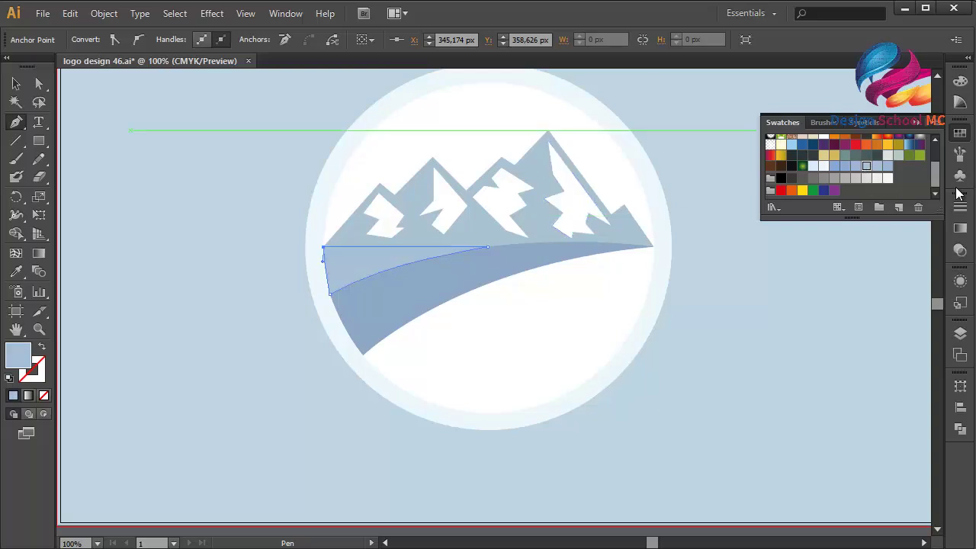
left_click(836, 166)
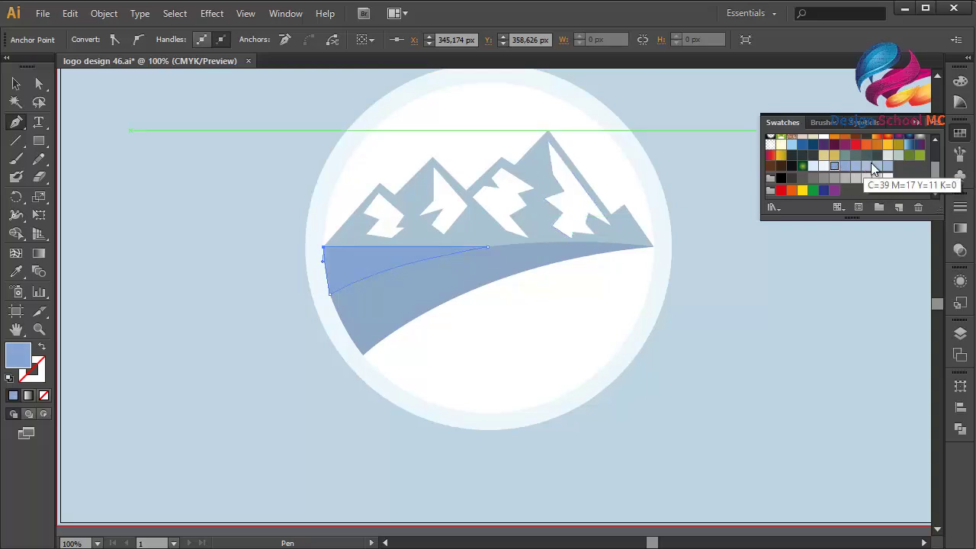
left_click(877, 167)
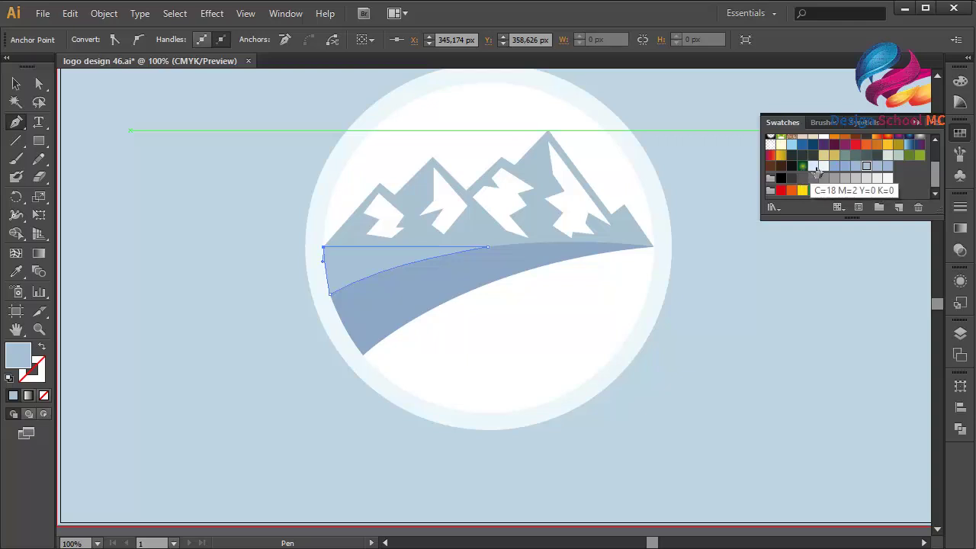
left_click(814, 167)
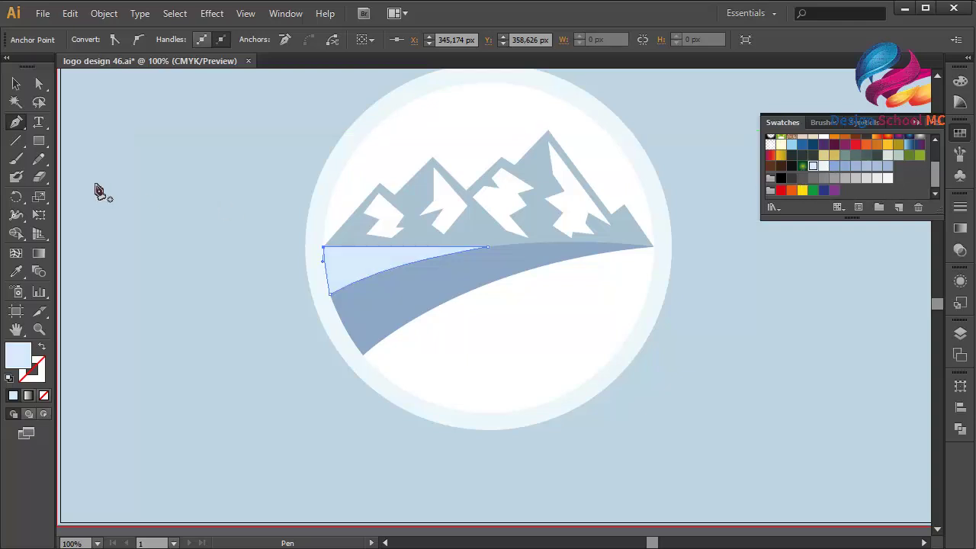
Delete the pale blue wedge between the mountain base and the curved band
left_click(39, 84)
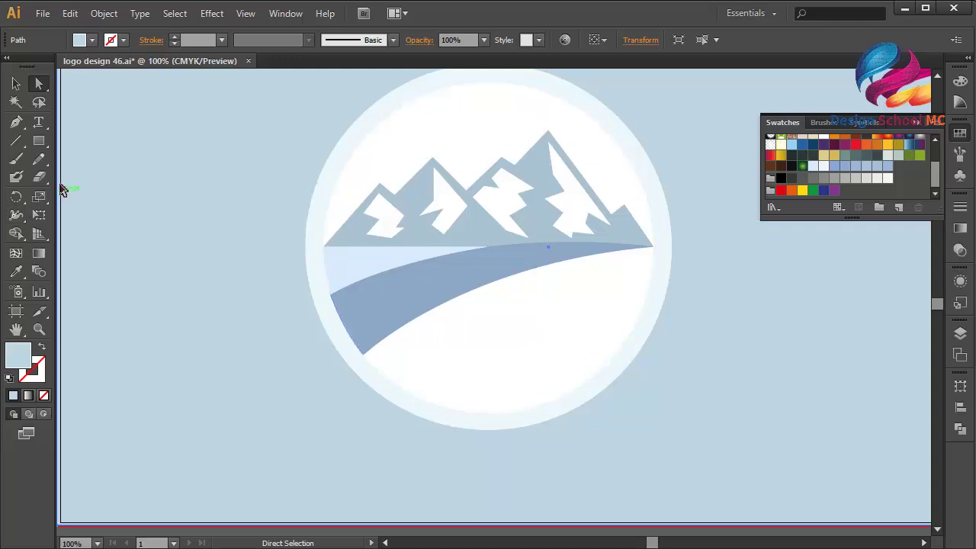
left_click(16, 122)
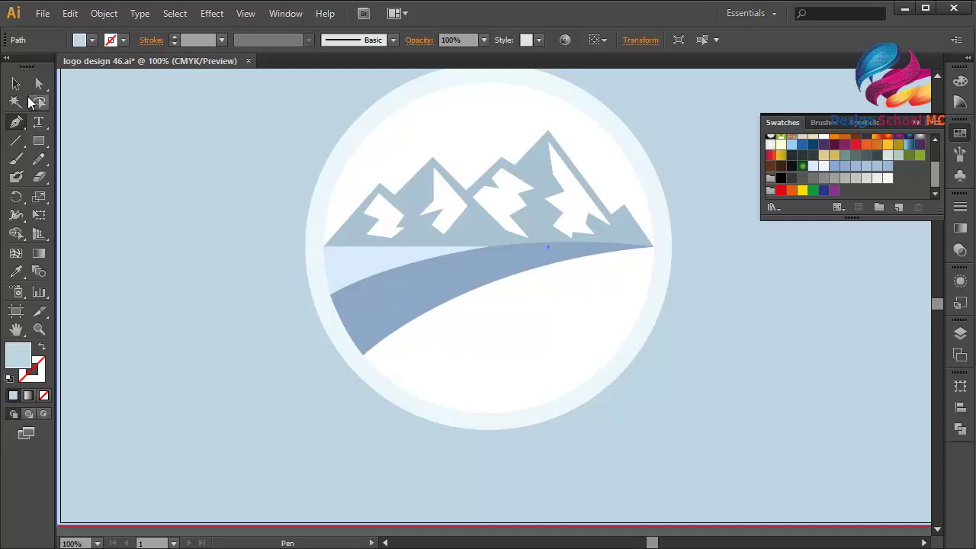
key("ctrl+equal")
key("ctrl+equal")
scroll(237, 168, "left", 3)
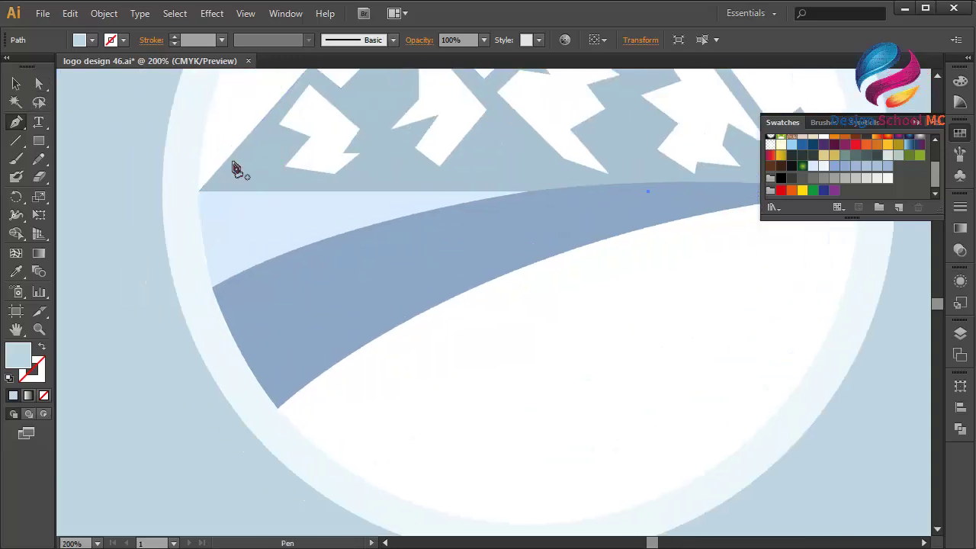
scroll(236, 168, "up", 2)
left_click(265, 255)
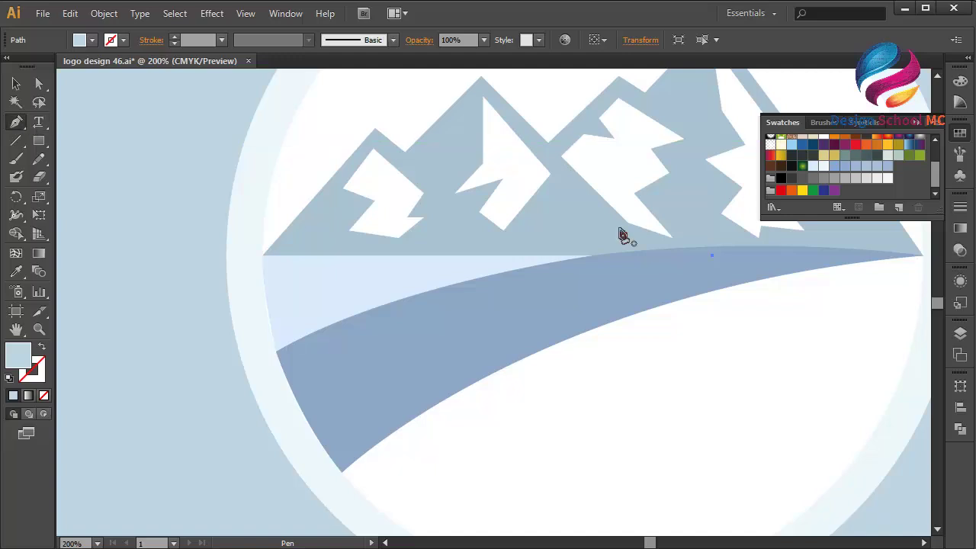
left_click(16, 83)
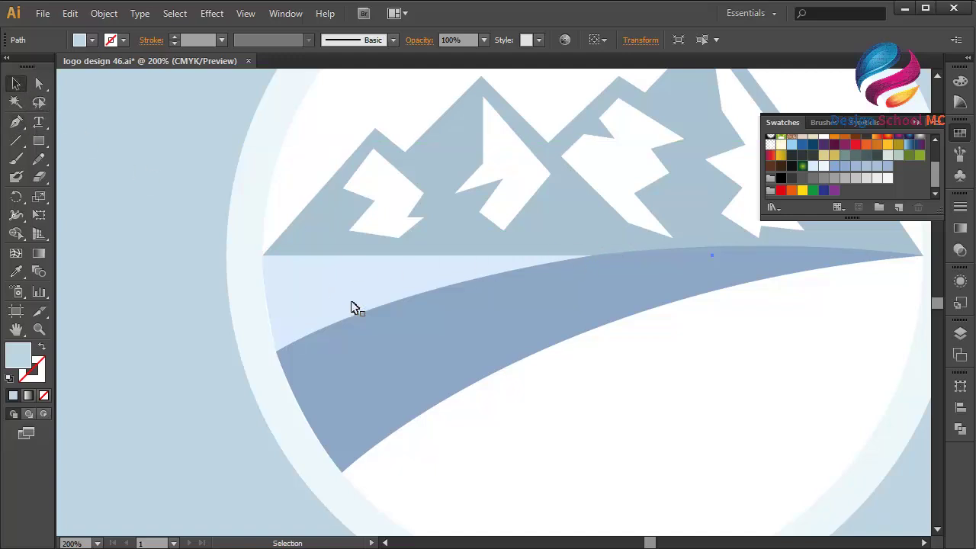
left_click(324, 288)
key("Delete")
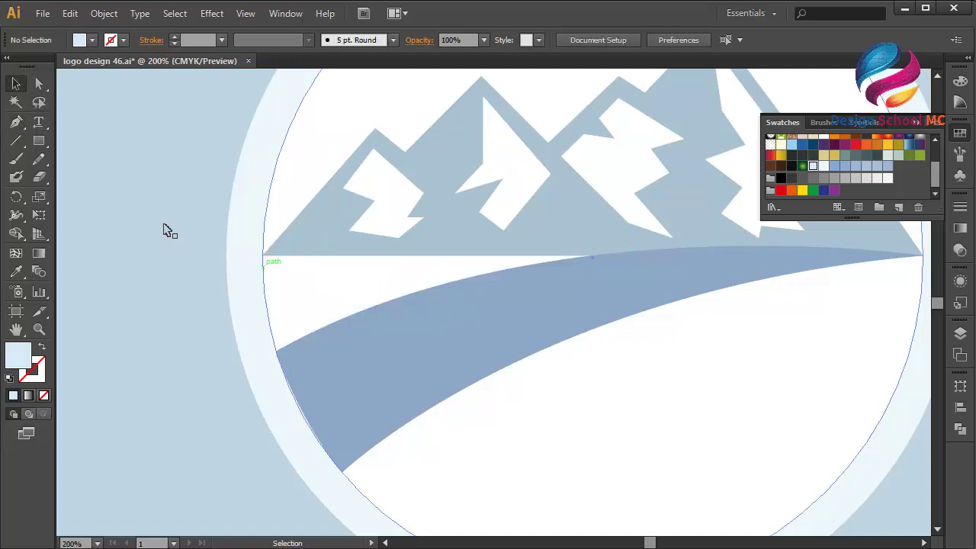
Draw a closed wedge between the mountain base and the curved band, following the circle's left edge and arching its top edge
left_click(16, 123)
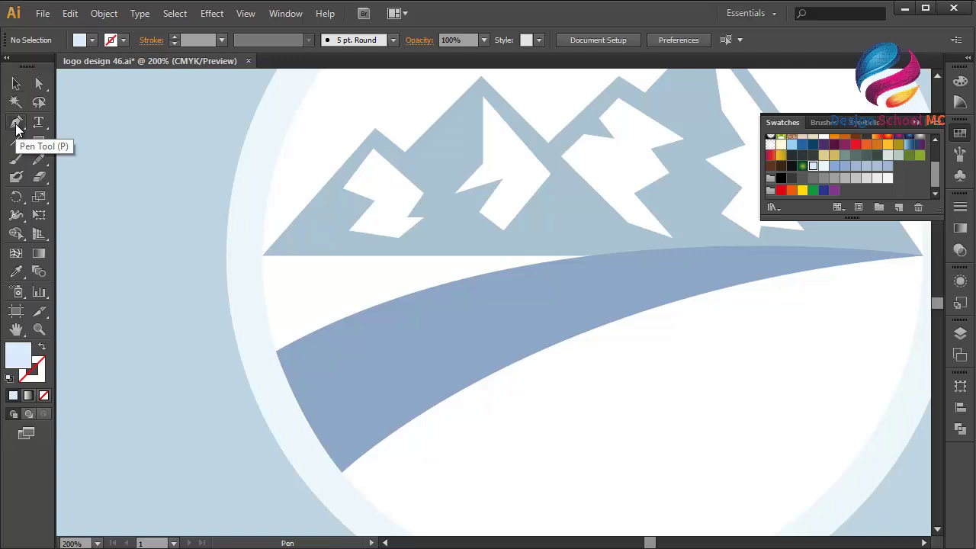
left_click(593, 256)
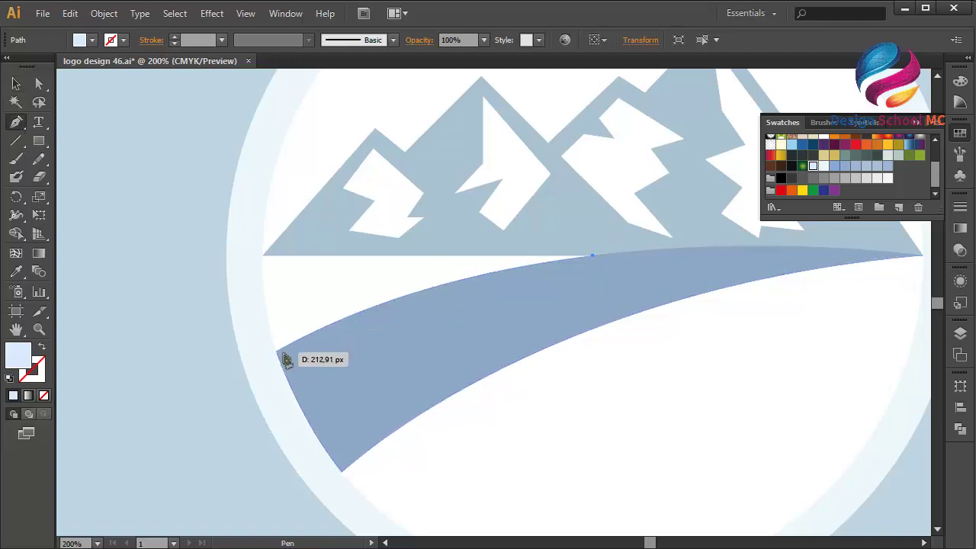
left_click_drag(277, 353, 141, 436)
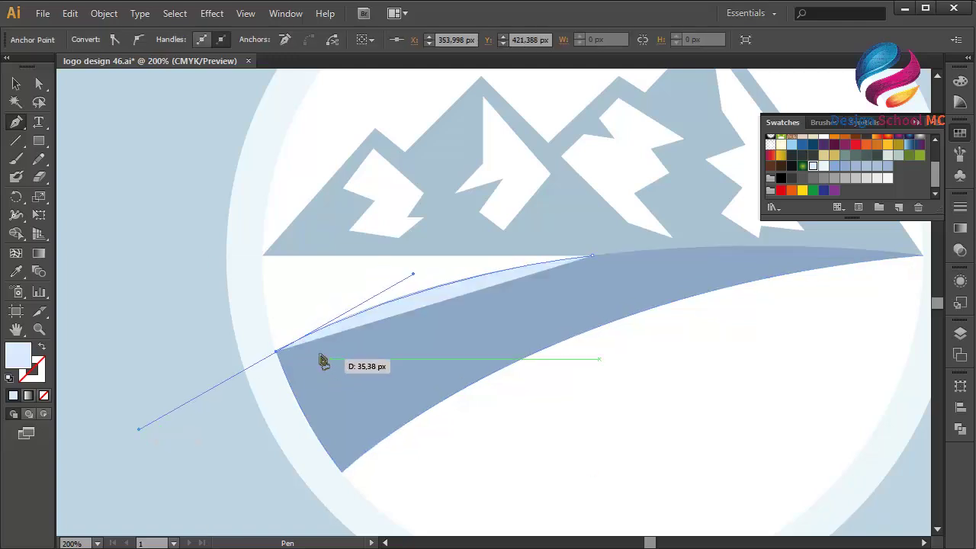
left_click(277, 352, "alt")
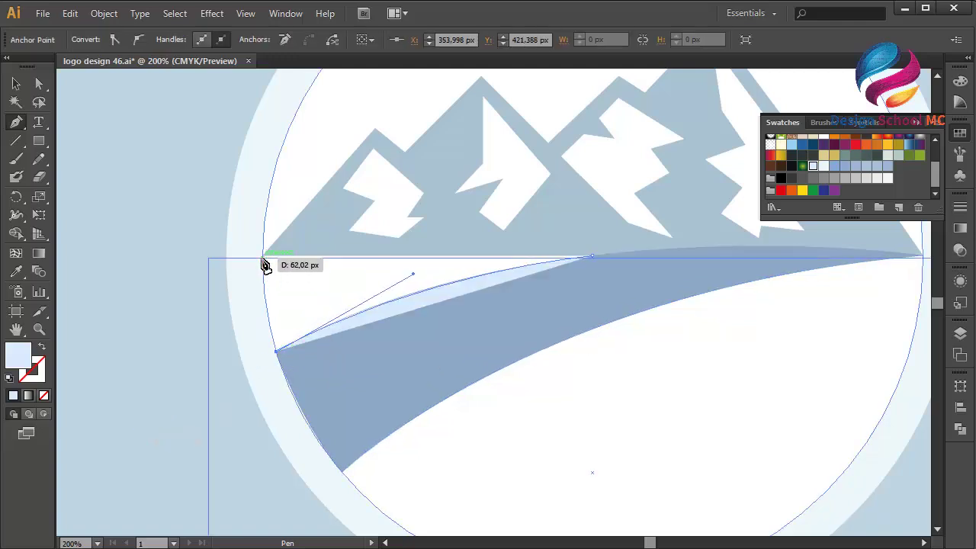
left_click_drag(263, 255, 267, 209)
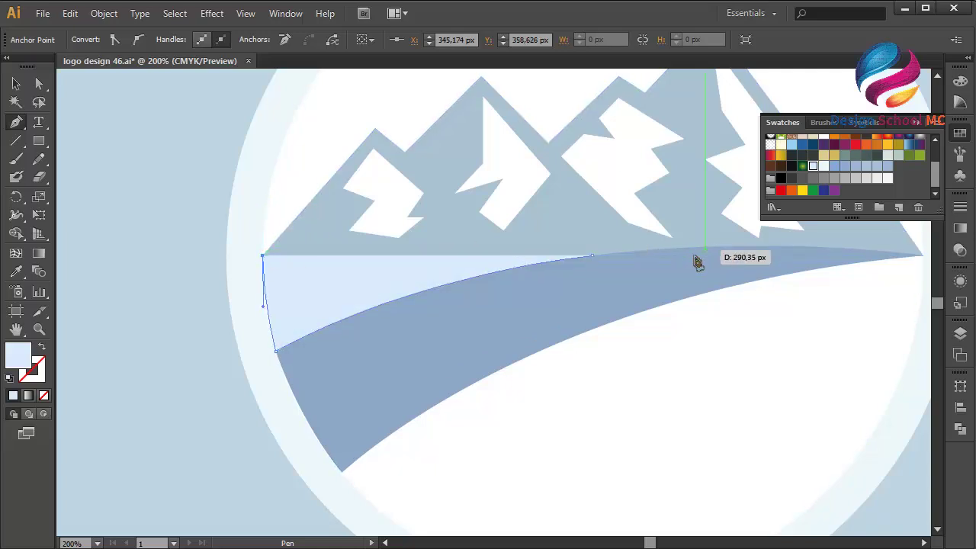
left_click(595, 261)
left_click_drag(595, 260, 787, 284)
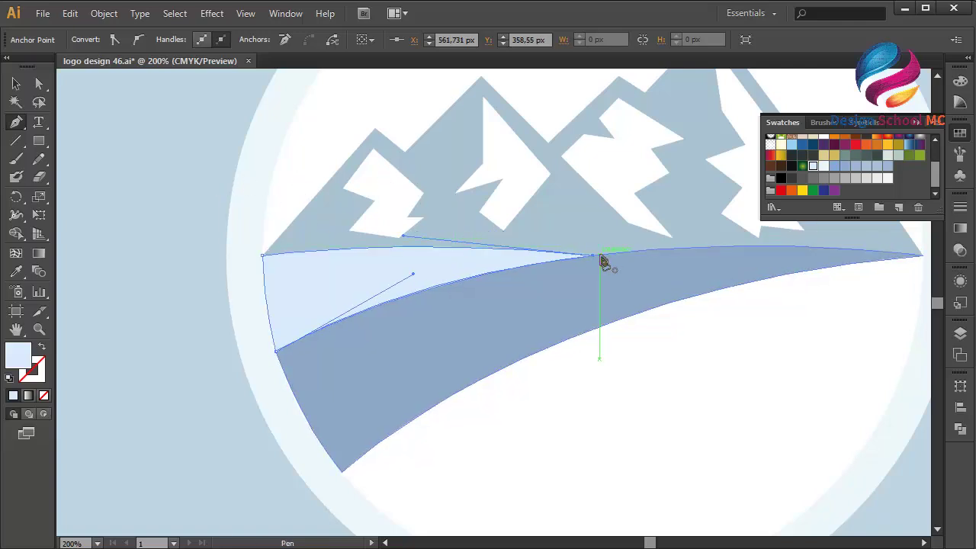
Fill the background rectangle with the dark green swatch
key("ctrl+0")
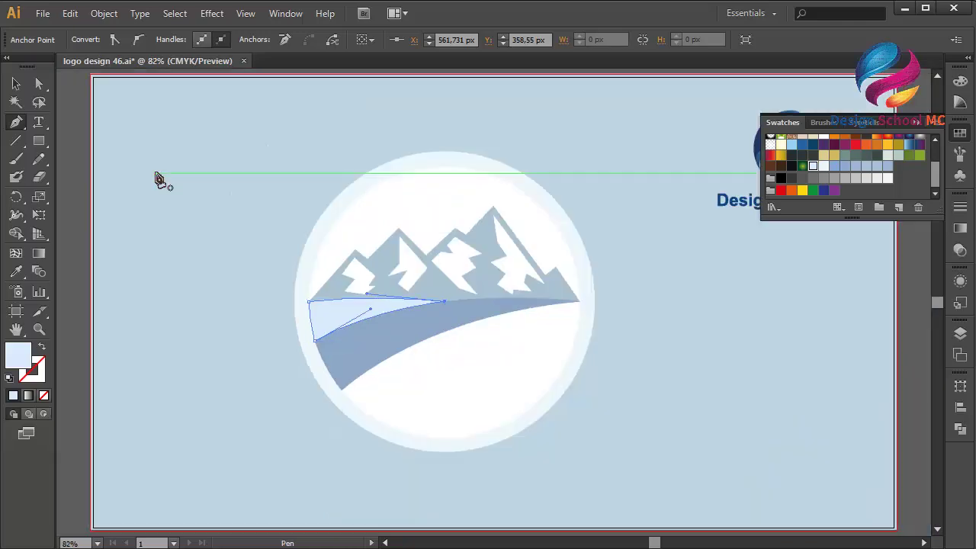
left_click(17, 84)
left_click(207, 163)
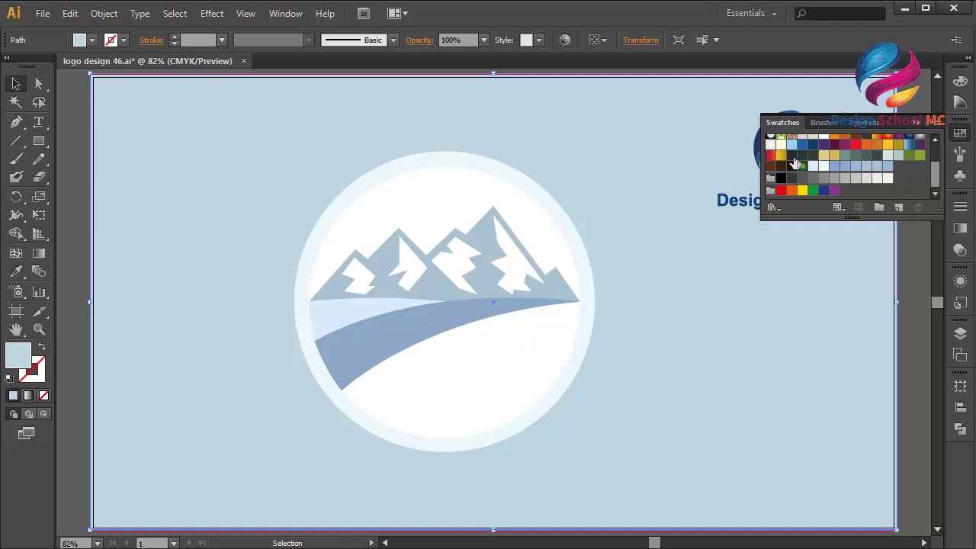
scroll(907, 163, "up", 3)
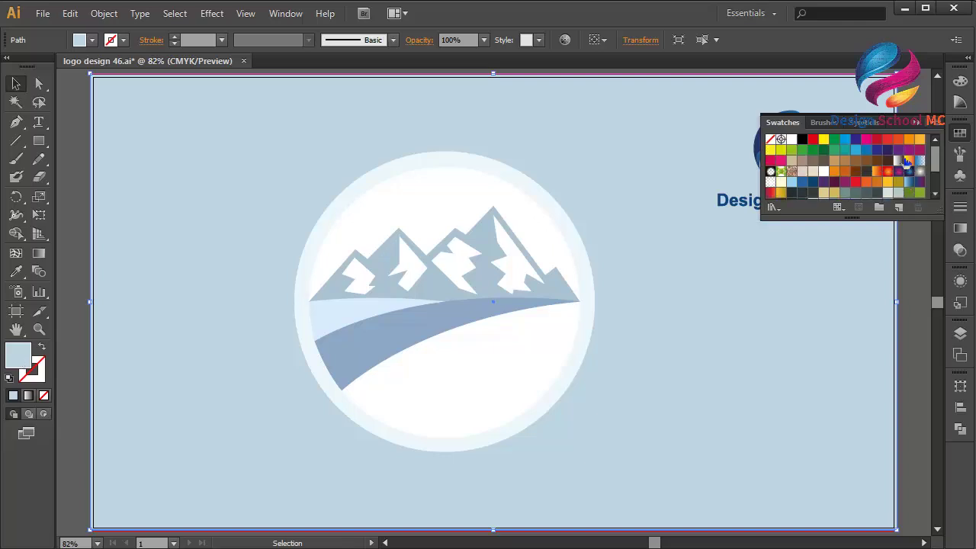
left_click(824, 152)
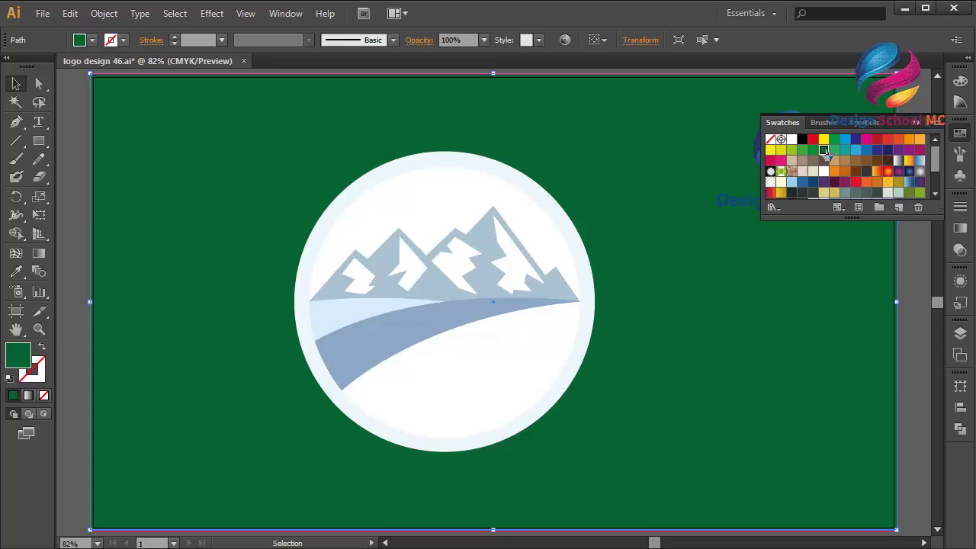
Fill the outer circle with white
left_click(374, 201)
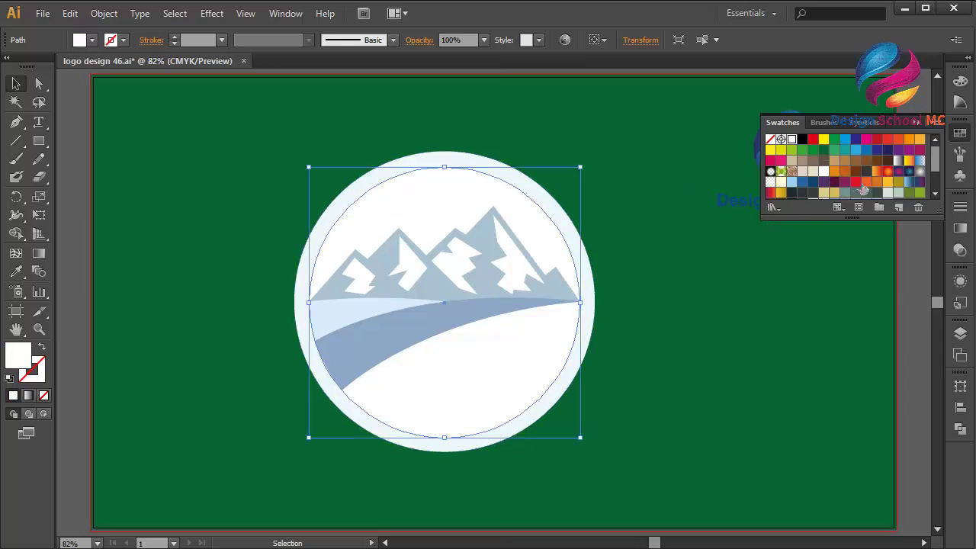
left_click(500, 174)
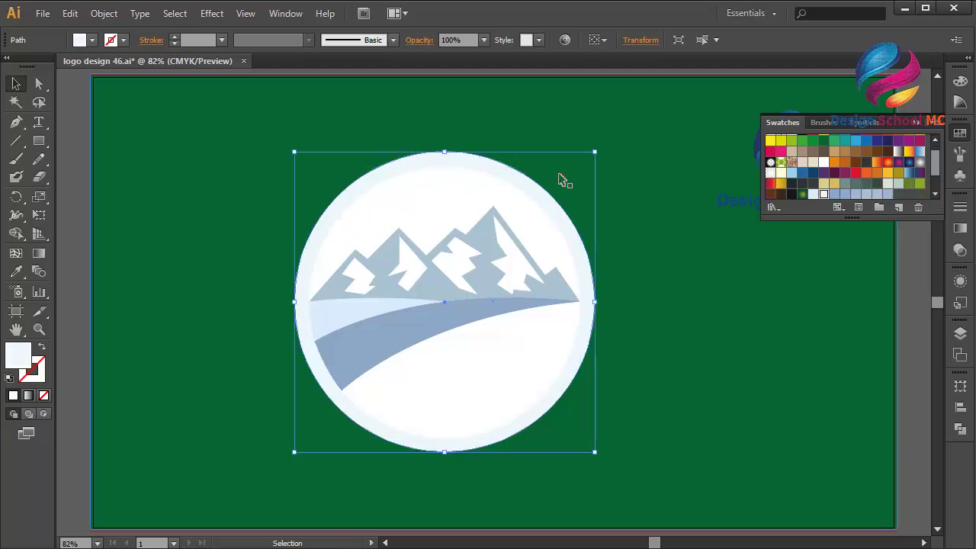
scroll(872, 161, "up", 1)
left_click(793, 140)
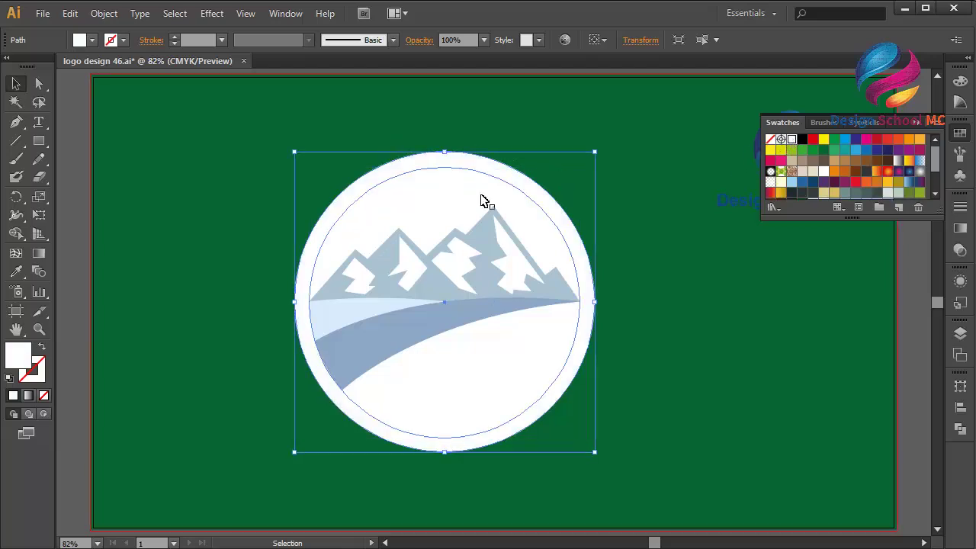
Fill the inner circle behind the mountains with the very pale blue swatch
left_click(472, 202)
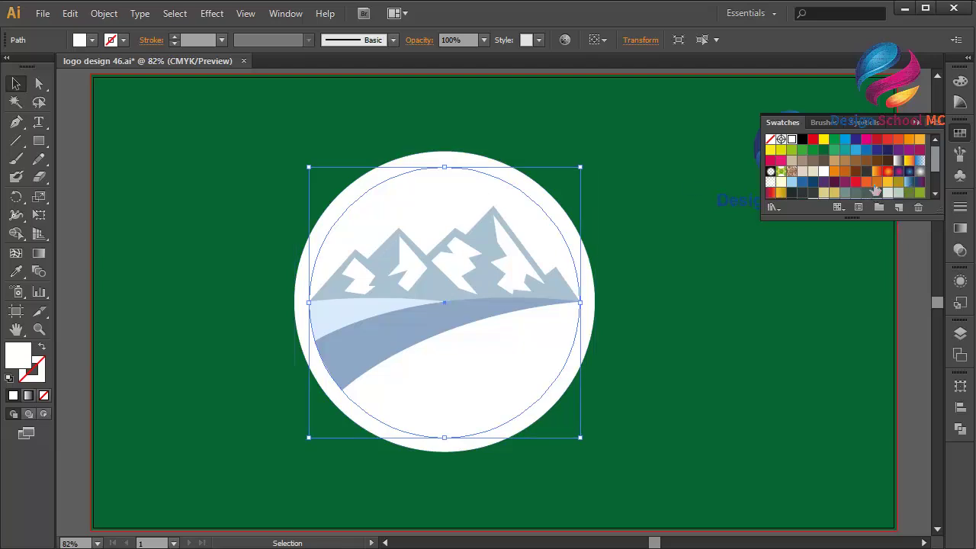
scroll(875, 190, "down", 3)
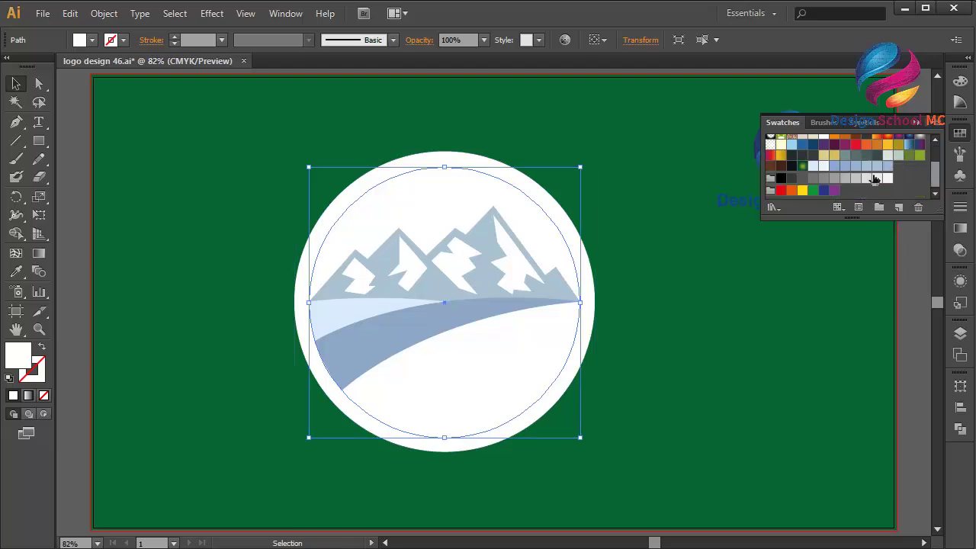
left_click(824, 167)
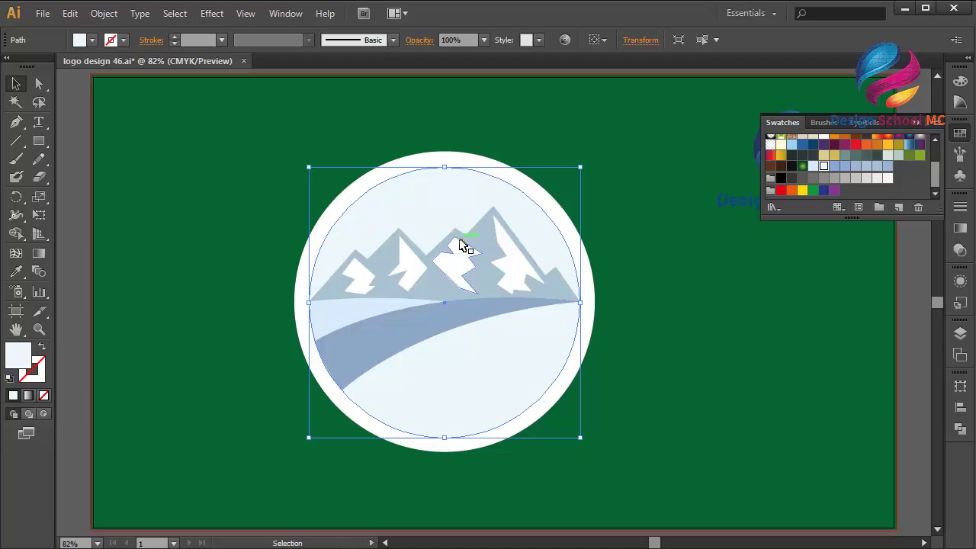
Fill the mountain range with olive green C=64 M=30 Y=100 K=15 and the wedge below it with the lighter yellow-green swatch
left_click(389, 282)
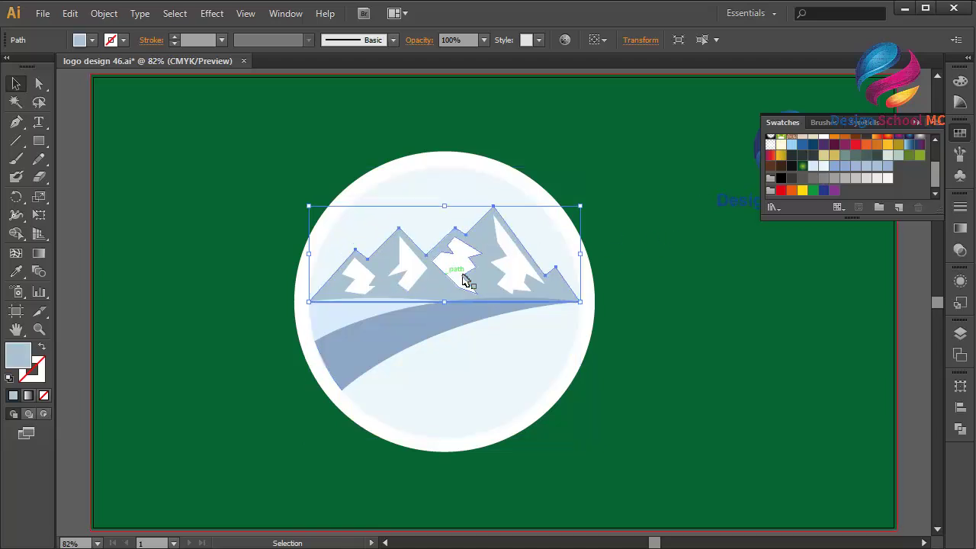
left_click(909, 157)
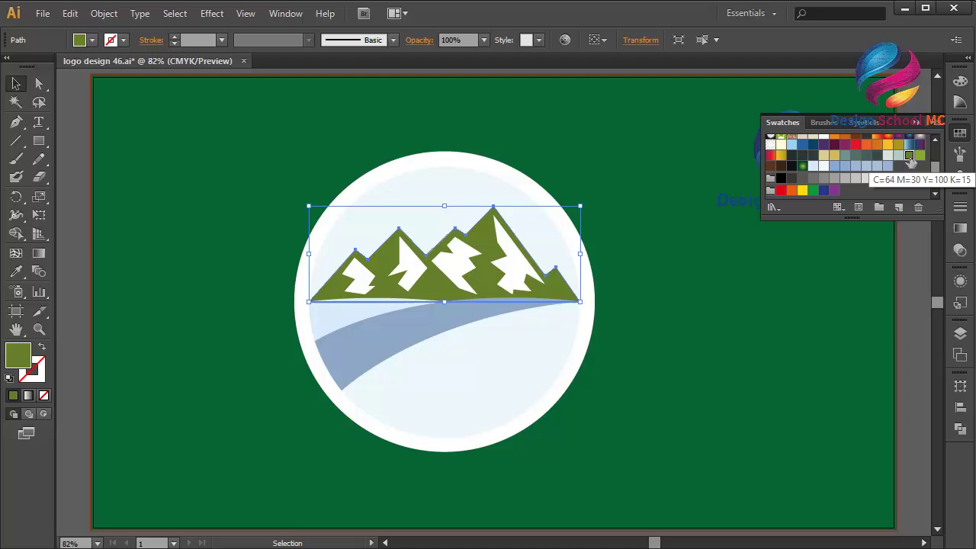
left_click(346, 316)
left_click(921, 156)
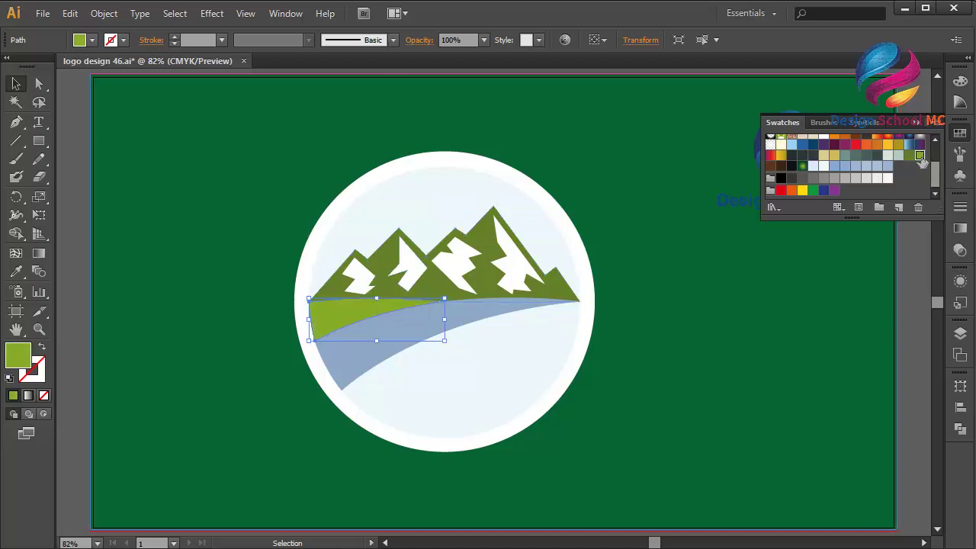
Try green swatches on the curved band and give it a darker shade of the mountains' olive green
left_click(465, 322)
scroll(909, 183, "up", 5)
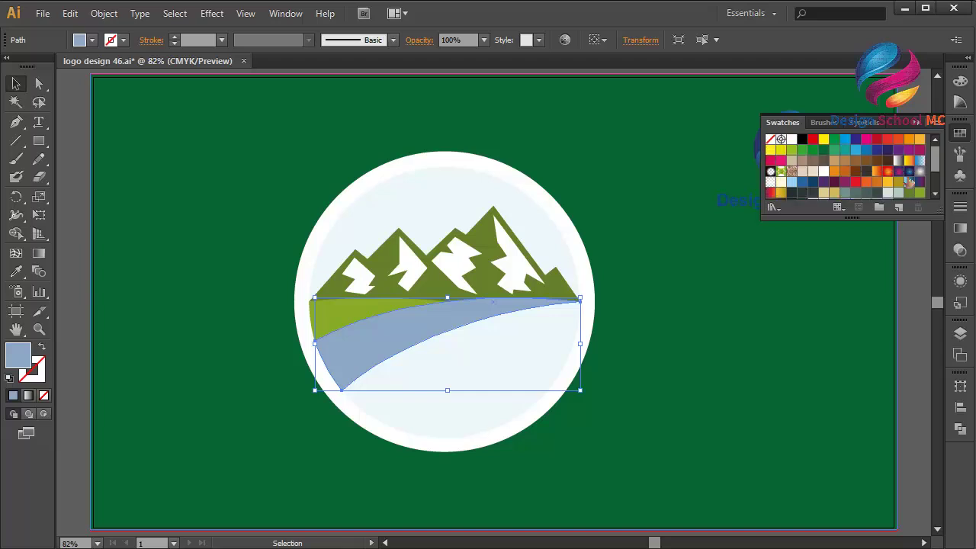
left_click(810, 152)
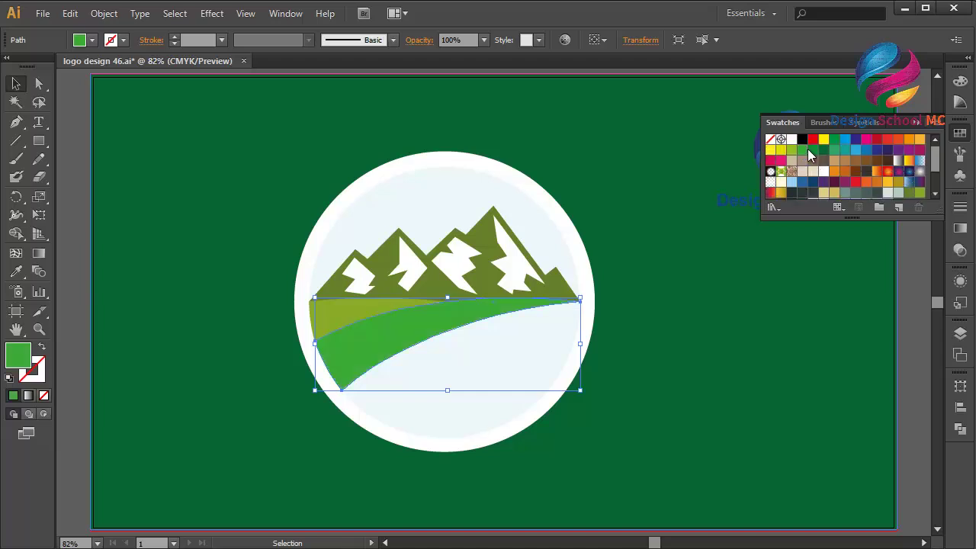
left_click(911, 195)
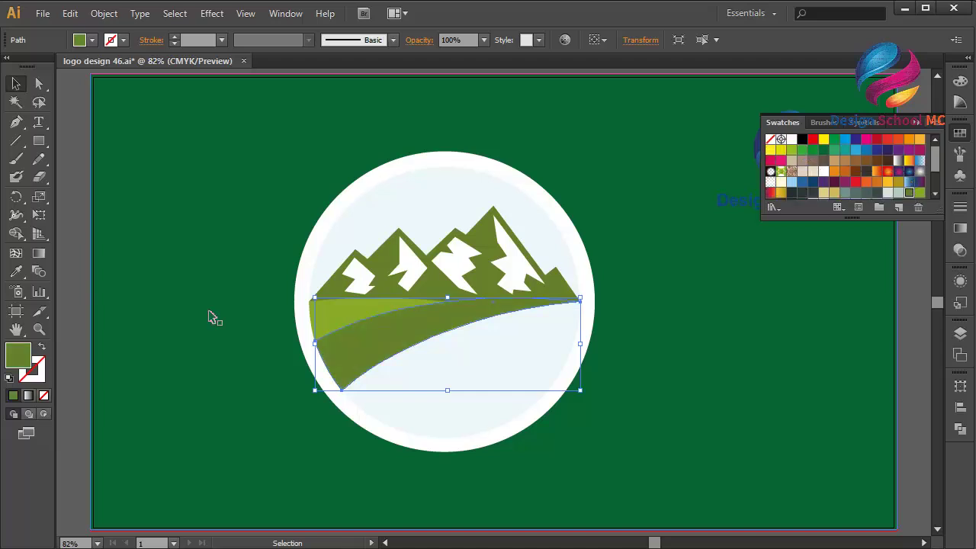
double_click(13, 362)
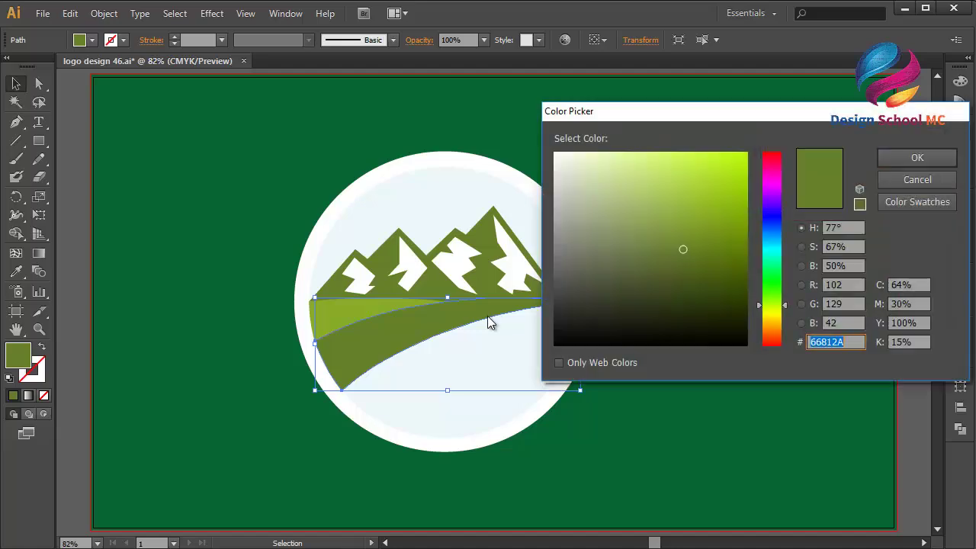
left_click(686, 263)
left_click(917, 157)
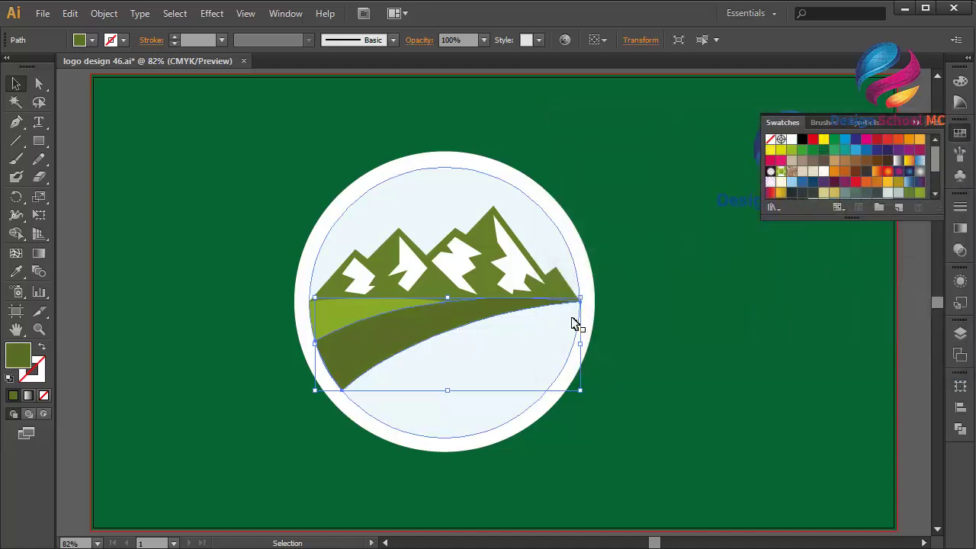
left_click(640, 328)
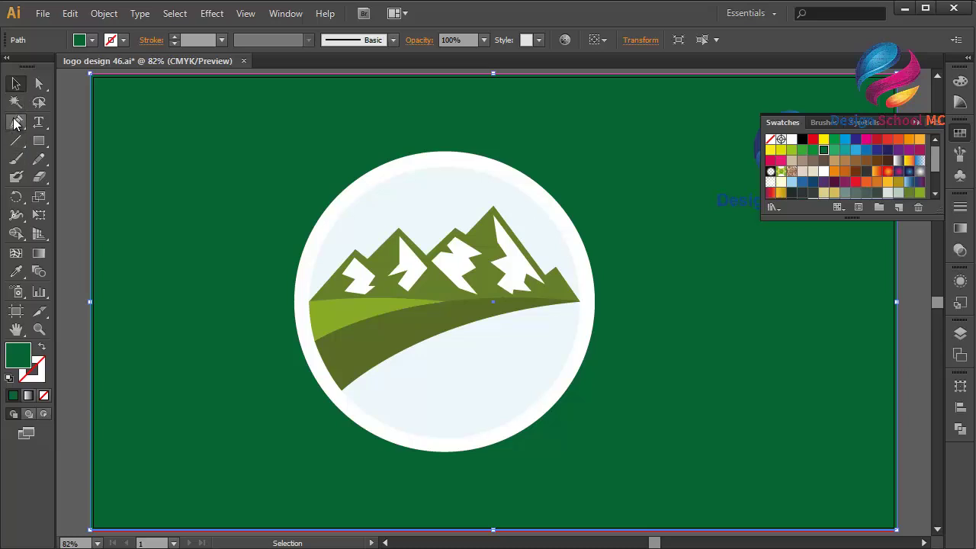
Start a path in the dark olive fill at the inner circle's lower edge and curve it up to the mountain base's right end
left_click(416, 349)
left_click(16, 122)
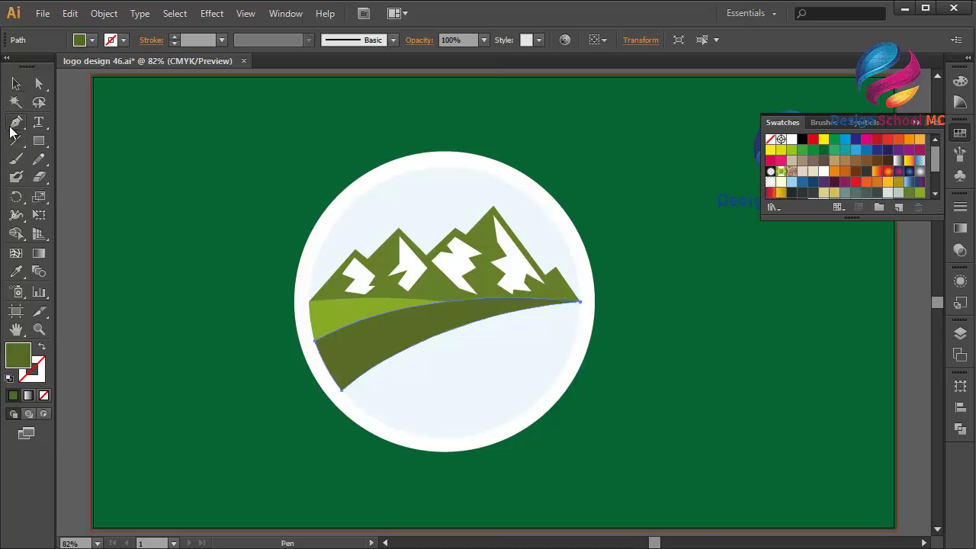
key("ctrl+plus")
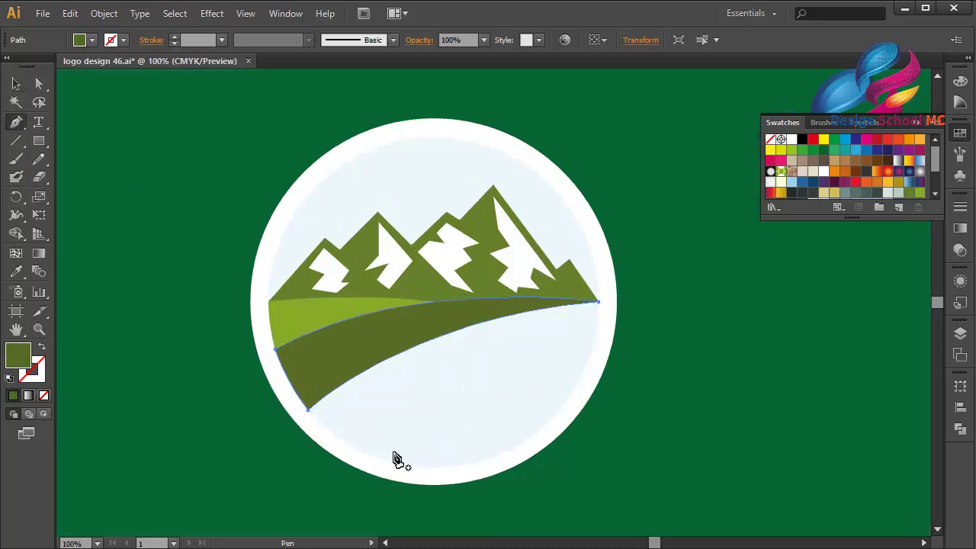
left_click(377, 458)
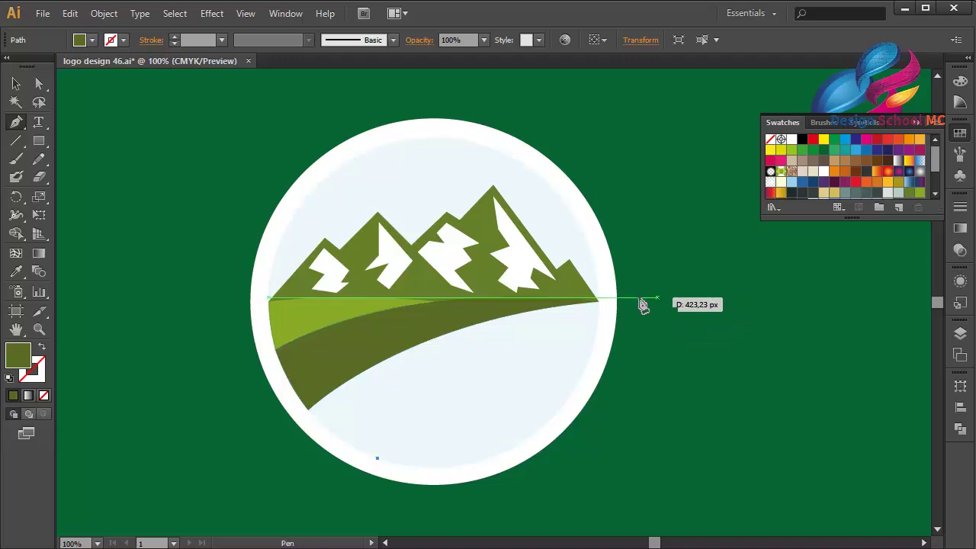
left_click(600, 304)
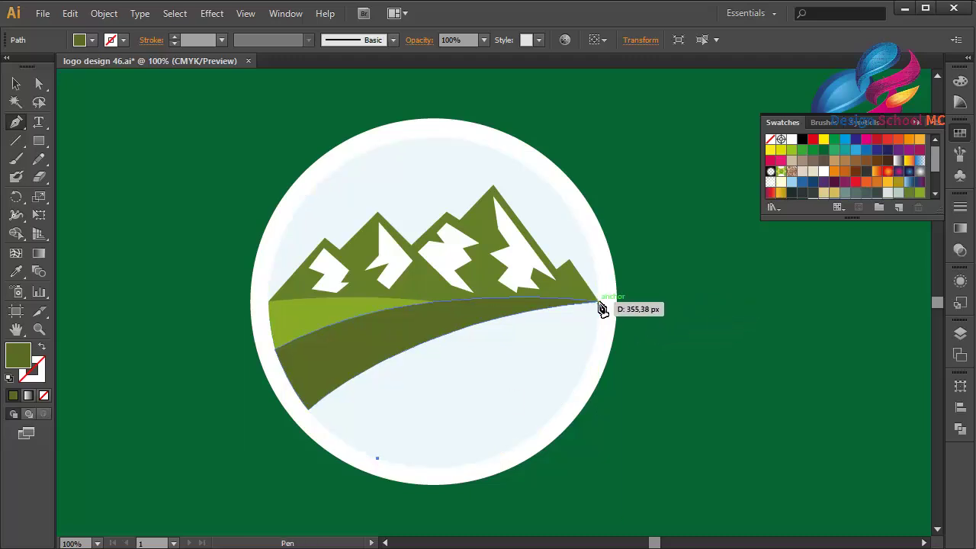
left_click_drag(600, 306, 750, 270)
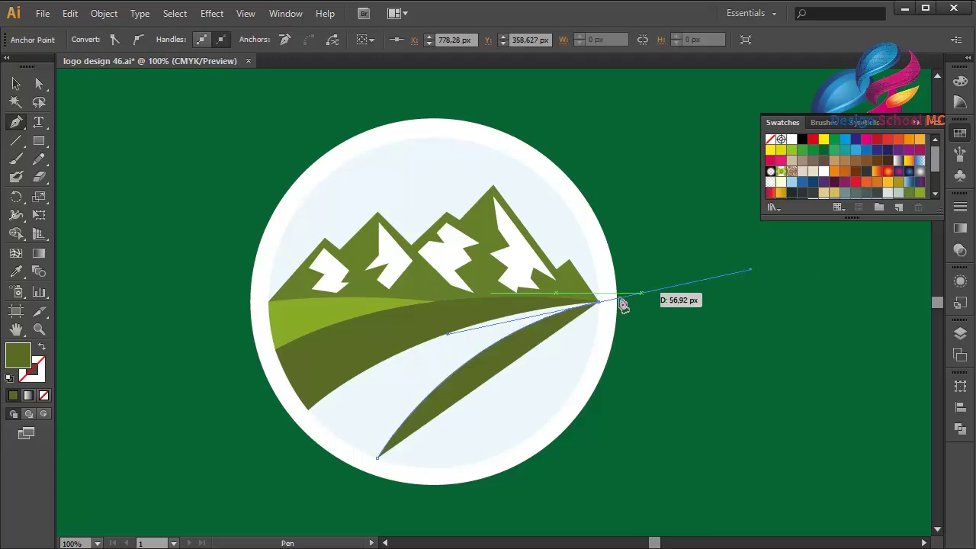
left_click(600, 304)
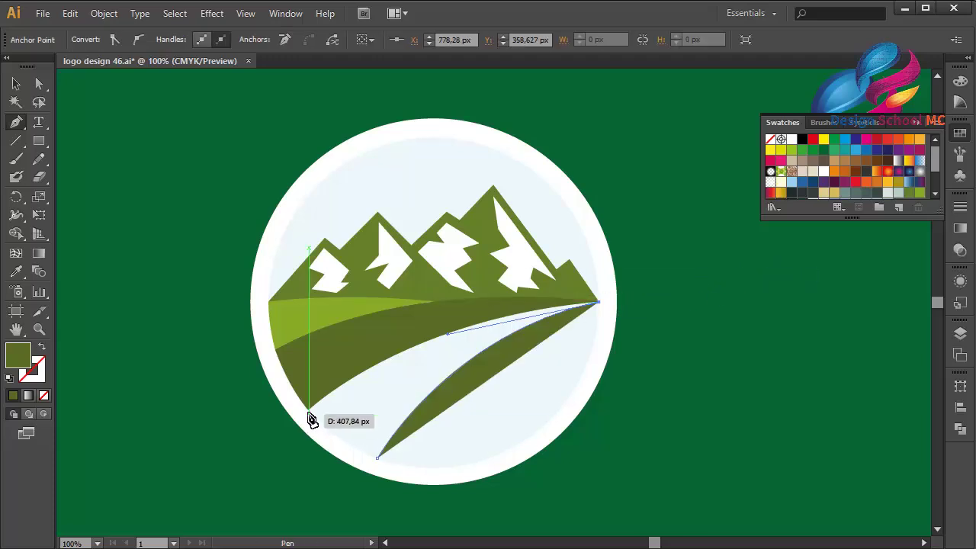
Continue the path along the dark olive band's lower edge and close it along the inner circle's lower left edge
left_click(308, 408)
left_click_drag(268, 457, 204, 515)
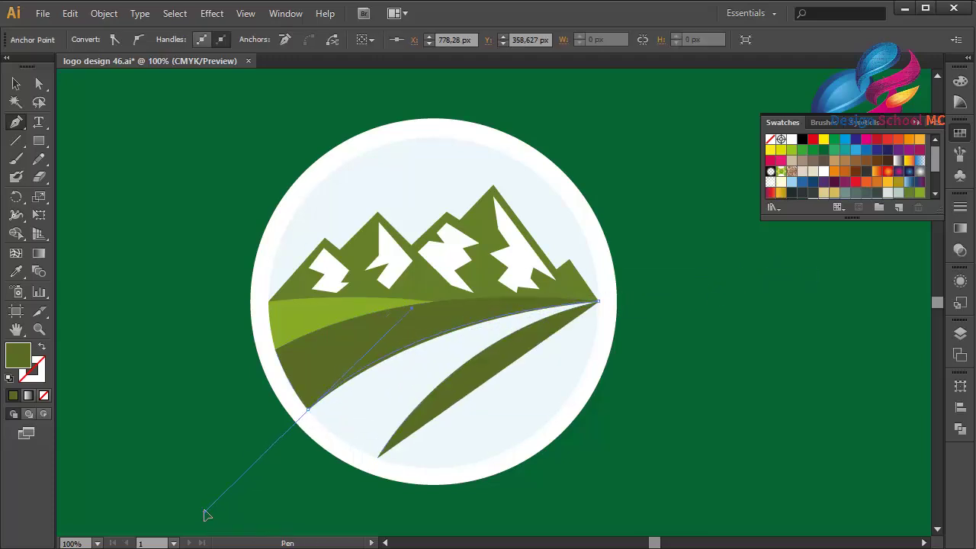
left_click(377, 457)
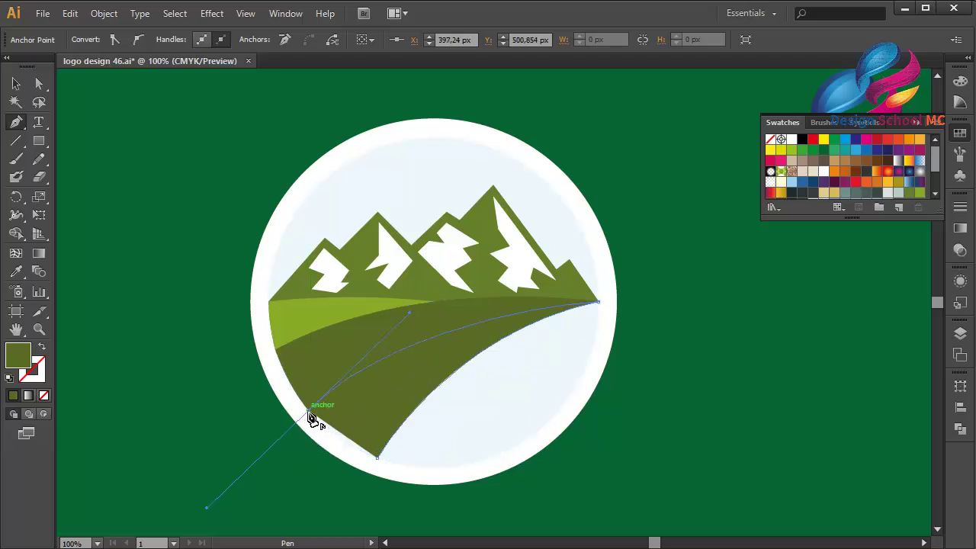
left_click_drag(309, 413, 383, 464)
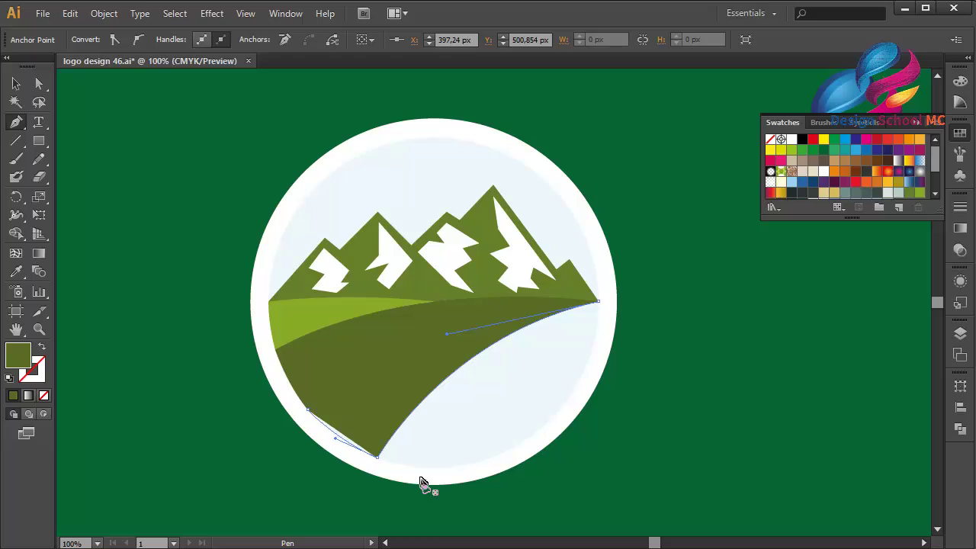
Fill the newly closed curved band with the darker olive green #47541E
double_click(28, 362)
left_click(681, 282)
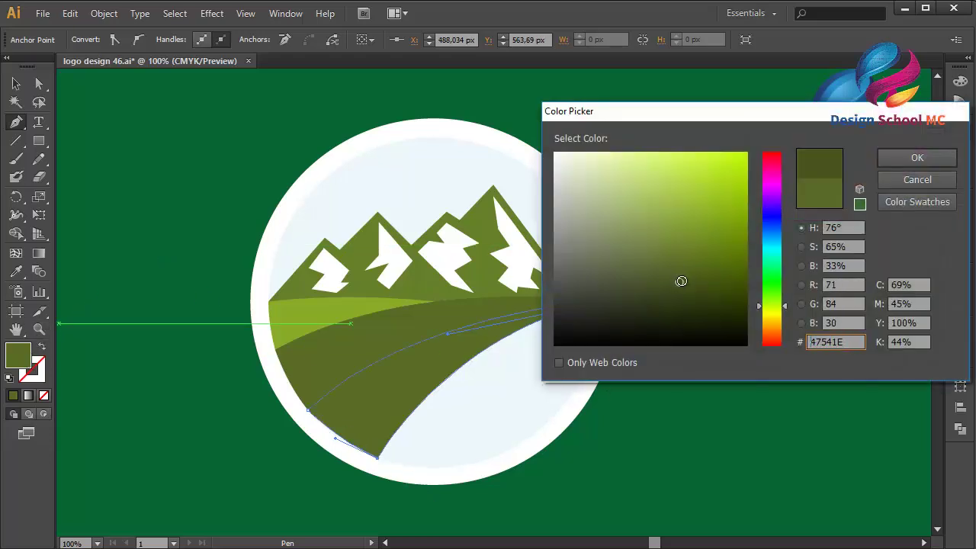
left_click(896, 160)
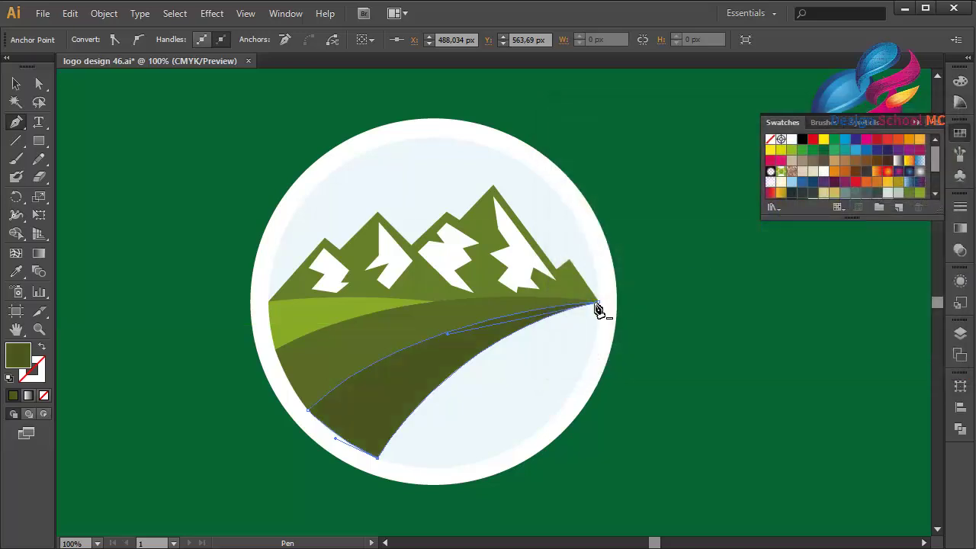
Draw a closed curved band between the darkest band's lower edge and the circle's bottom, converging at the mountain base's right end
left_click(484, 460)
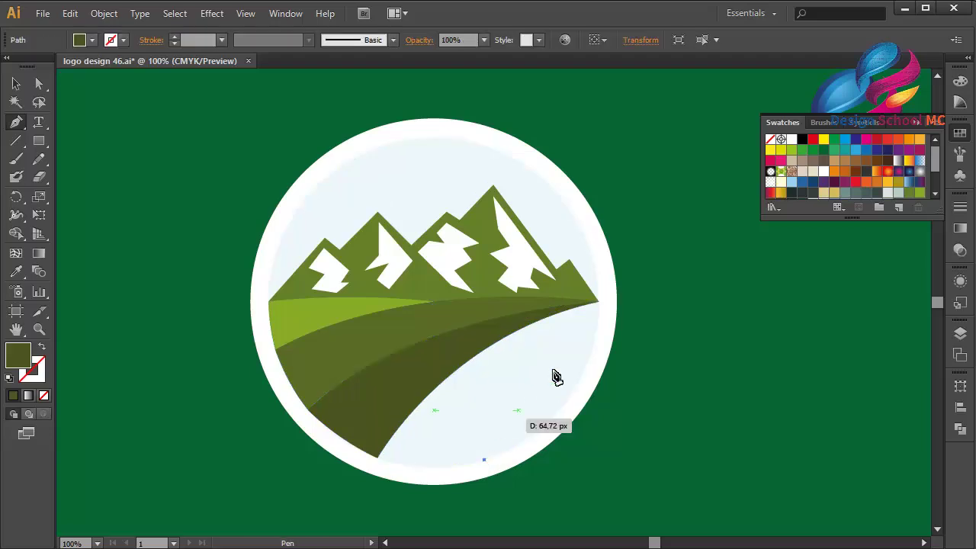
left_click(599, 302)
left_click_drag(608, 291, 693, 243)
left_click(600, 303)
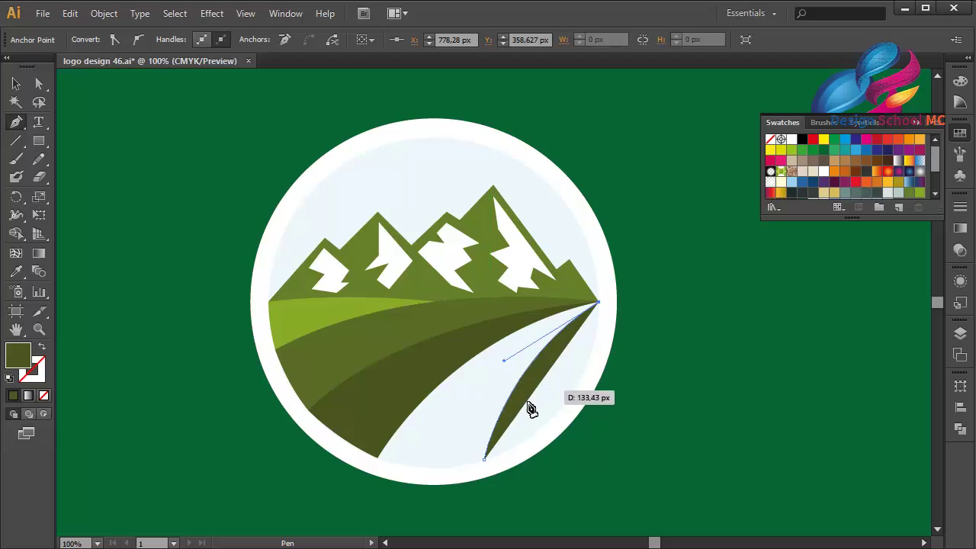
left_click_drag(380, 460, 291, 513)
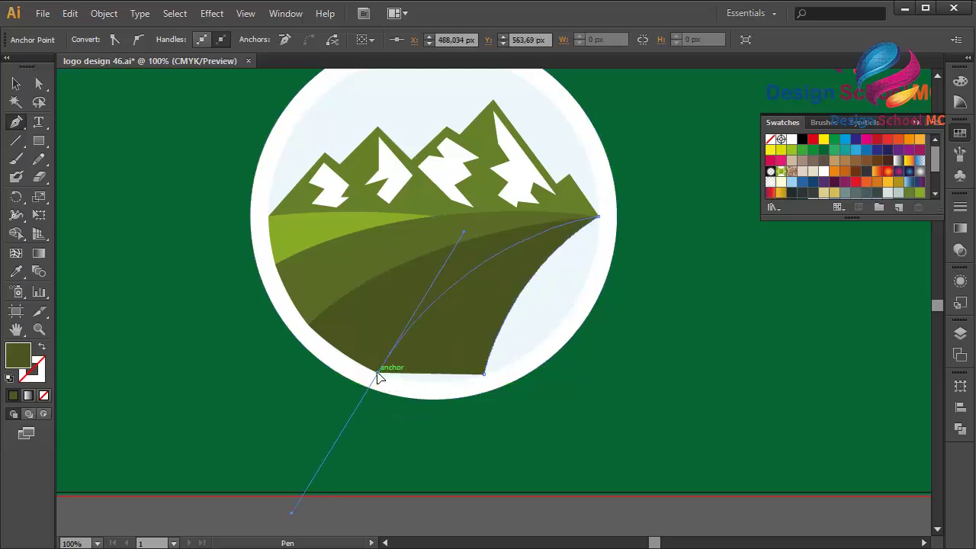
left_click(378, 375)
left_click_drag(485, 379, 553, 357)
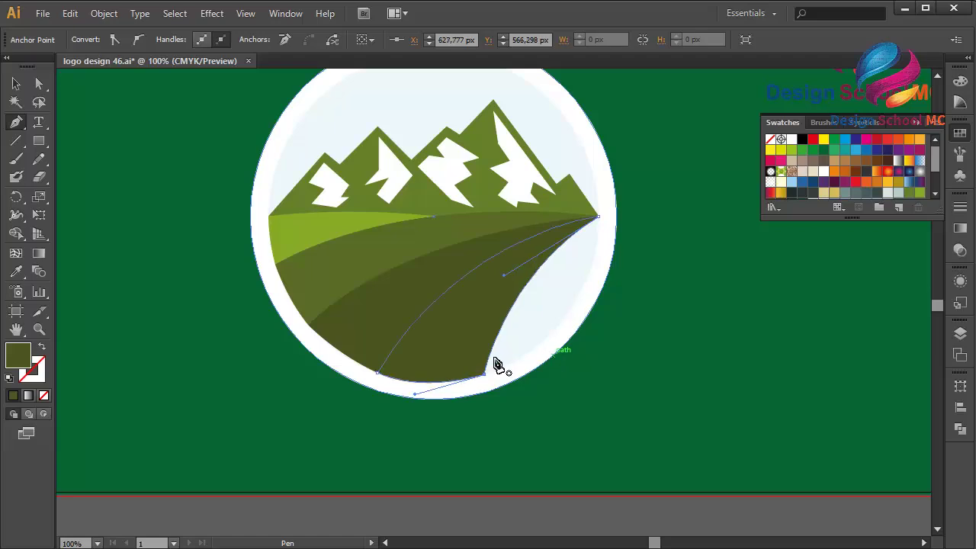
Fill the new bottom band with the deeper olive shade #3B4419
double_click(21, 363)
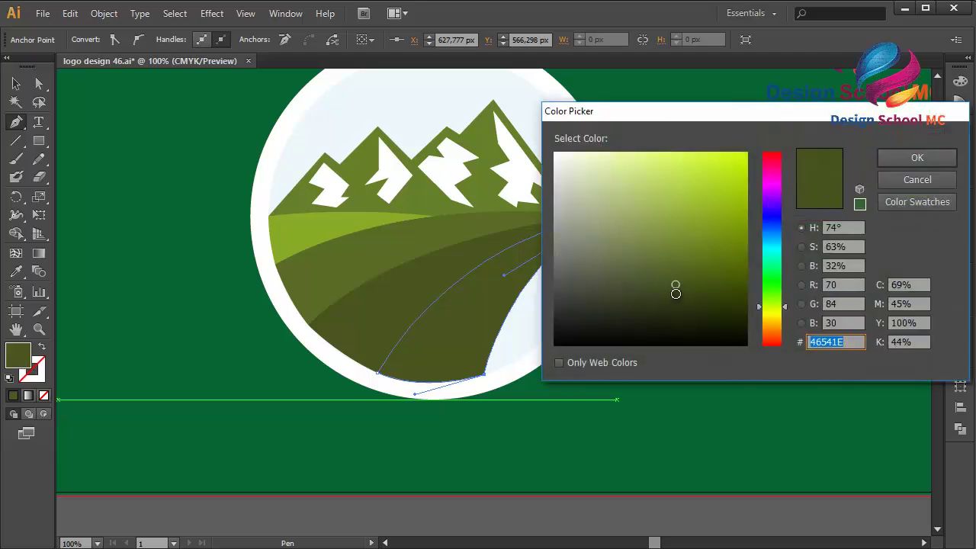
left_click(678, 294)
left_click(917, 157)
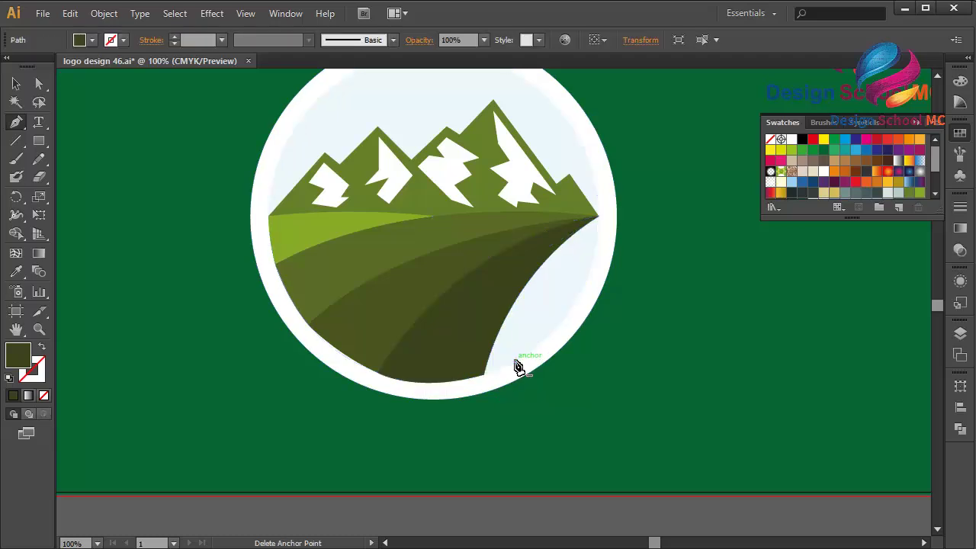
Draw a closed path filling the remaining lower-right gap, following the inner circle's edge and the last band's curve
key("ctrl+shift+a")
left_click(484, 374)
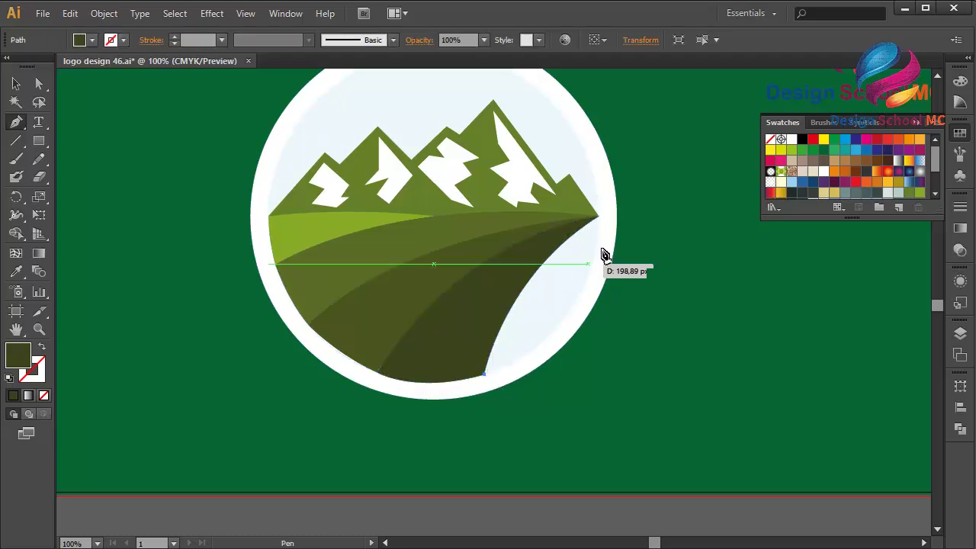
left_click(598, 216)
left_click_drag(603, 179, 601, 92)
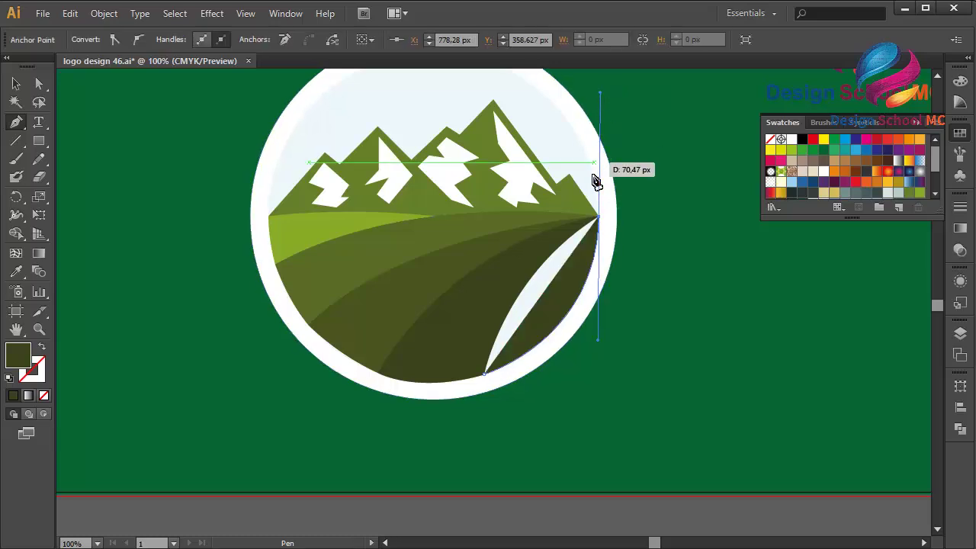
left_click(599, 218)
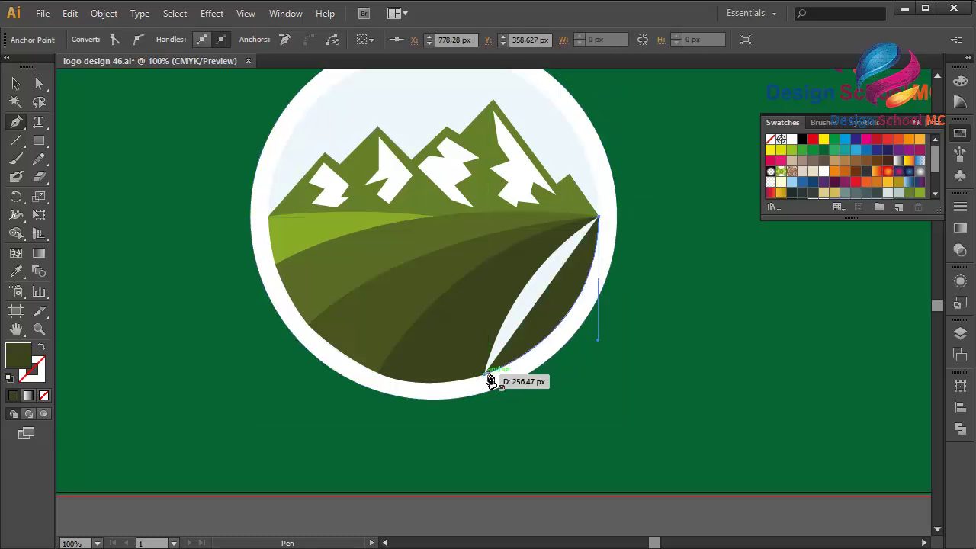
left_click_drag(488, 380, 469, 486)
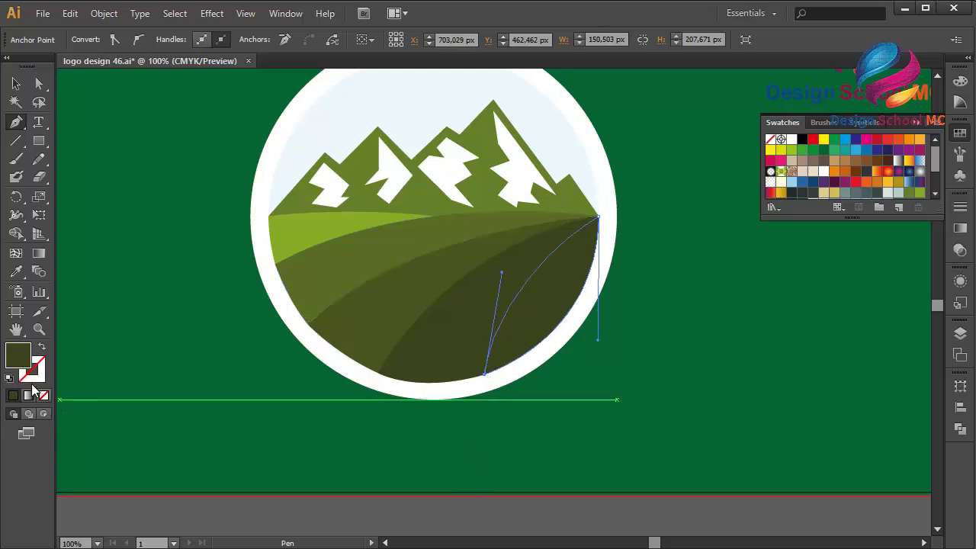
Fill the lower-right segment with the very dark olive #2F351A and deselect it
double_click(16, 353)
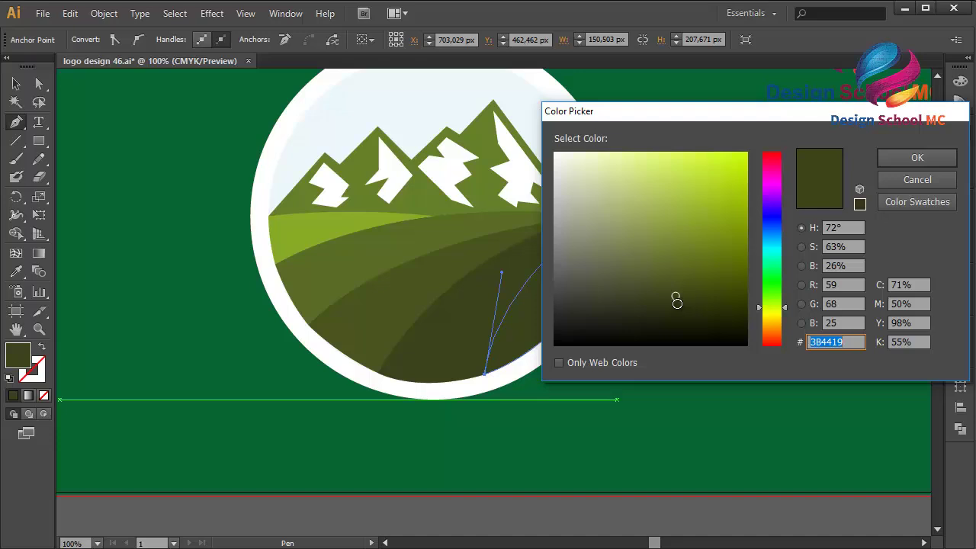
left_click(677, 304)
left_click(909, 155)
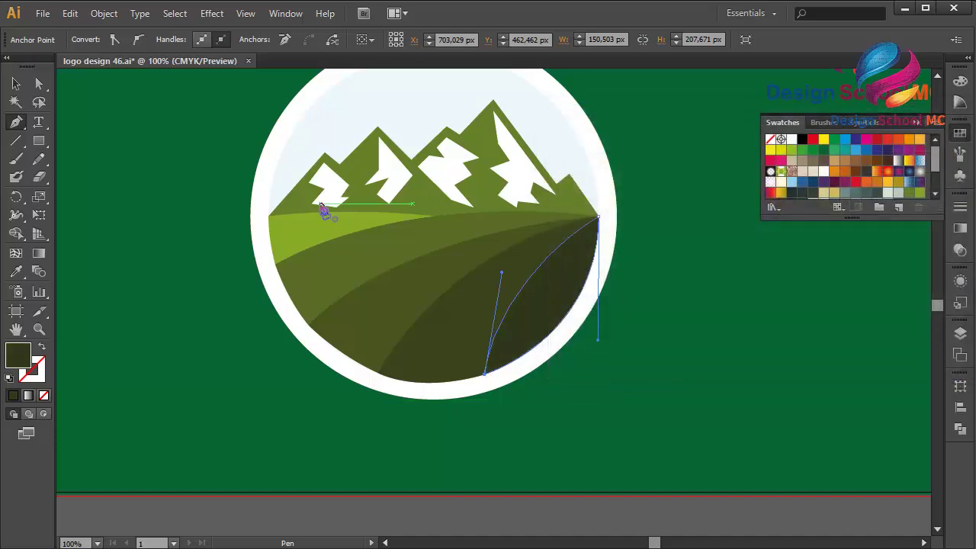
left_click(16, 84)
scroll(191, 220, "up", 1)
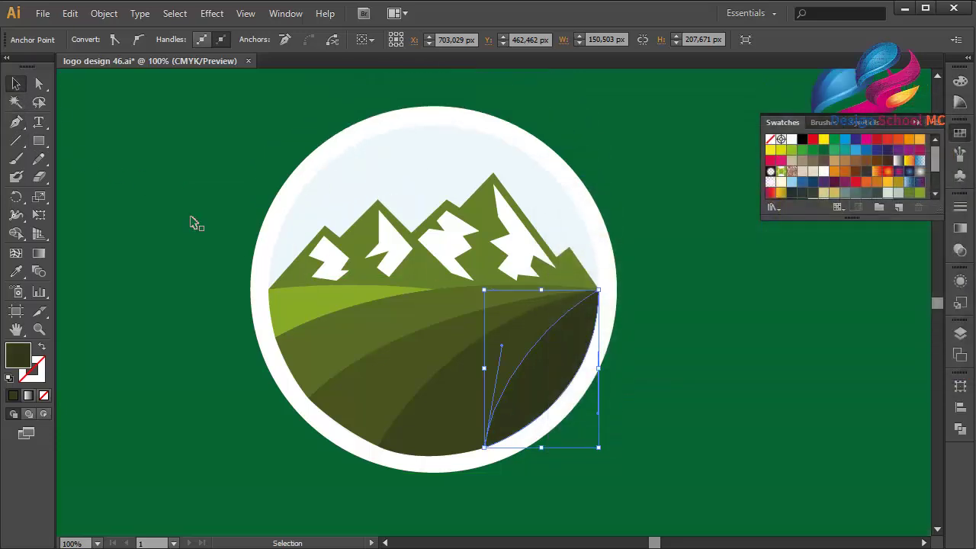
left_click(778, 330)
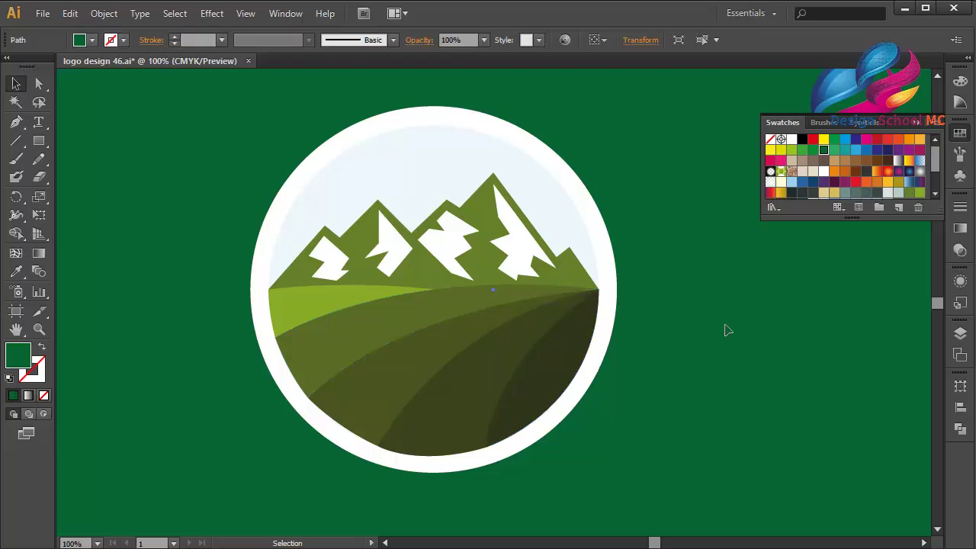
left_click(482, 170)
left_click(418, 154)
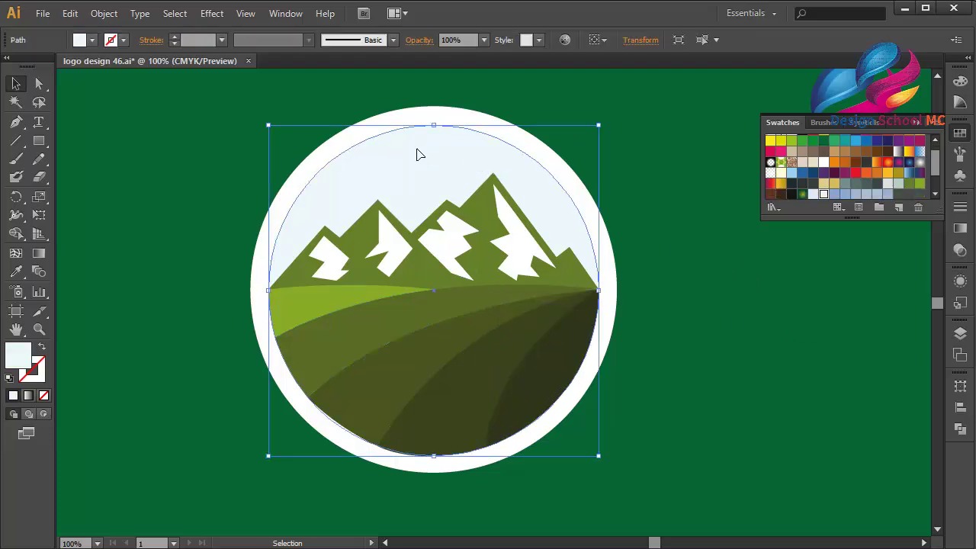
left_click(644, 254)
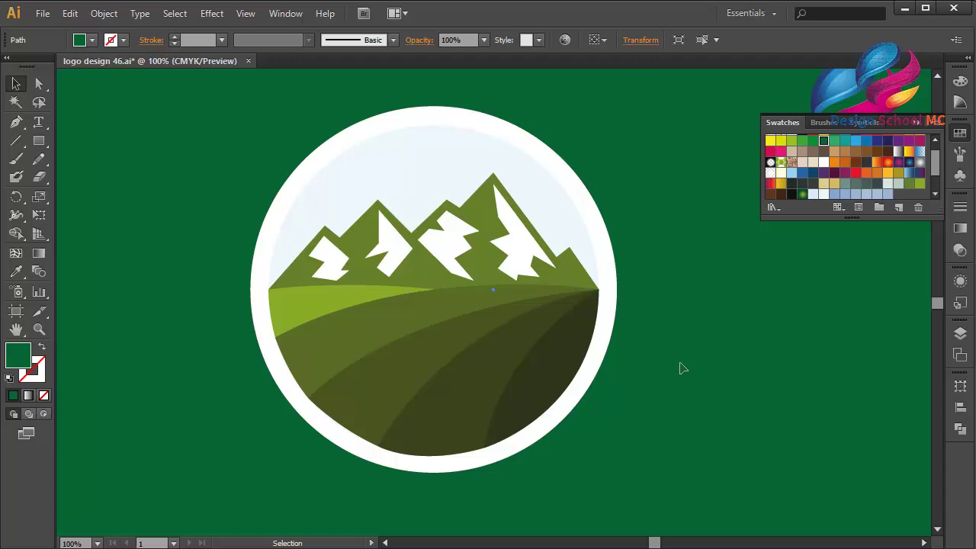
Copy the hex colour code 2F351A from the fill of the lower-right segment
left_click(536, 360)
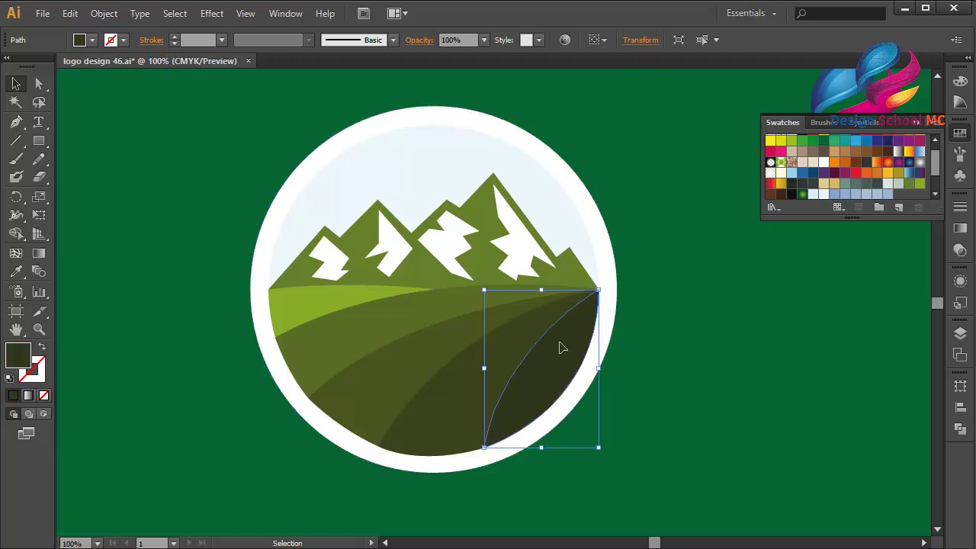
double_click(18, 350)
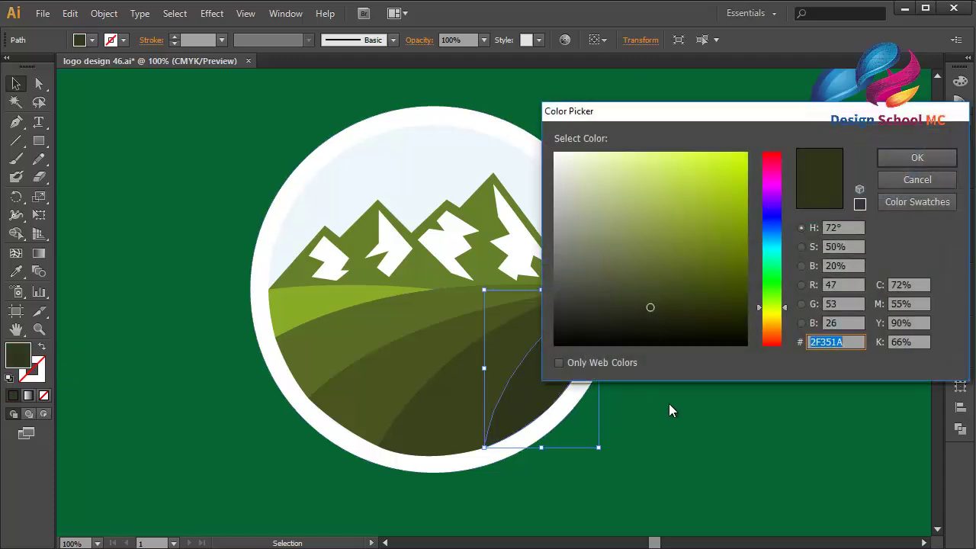
right_click(833, 341)
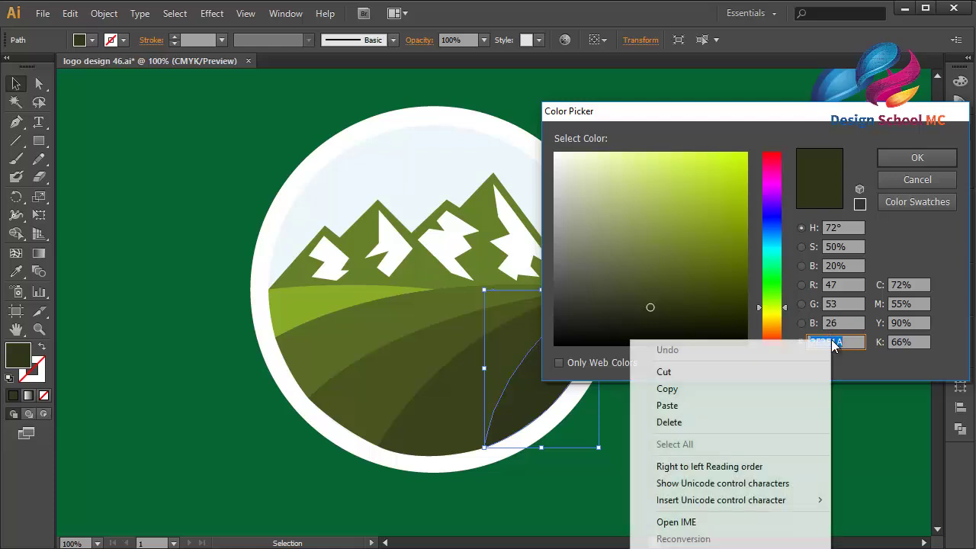
left_click(729, 391)
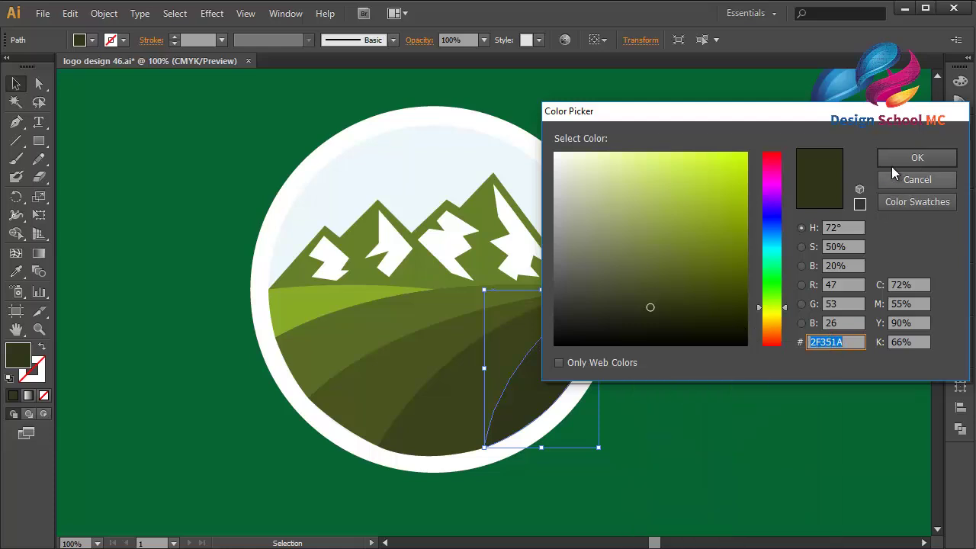
left_click(912, 159)
Fill the background rectangle with the copied dark olive colour #2F351A
left_click(734, 374)
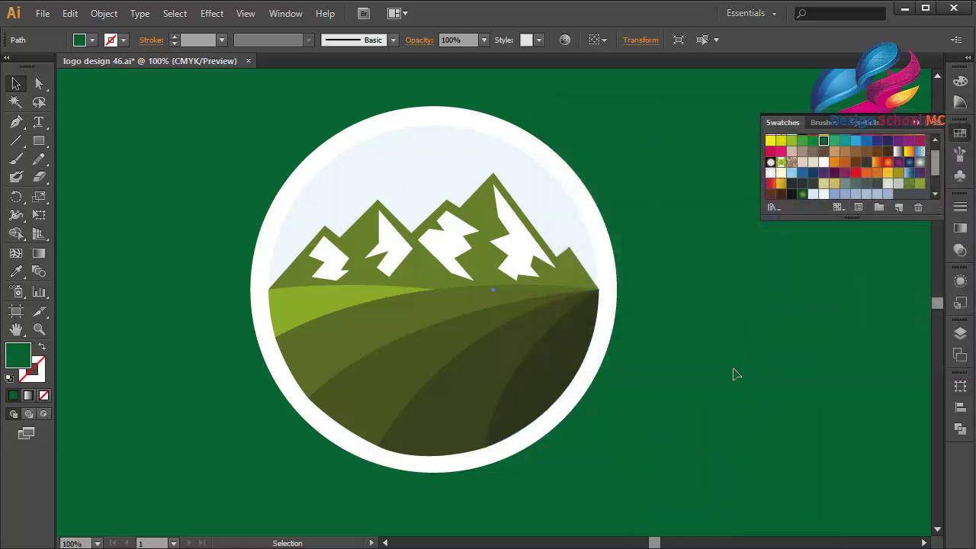
double_click(31, 350)
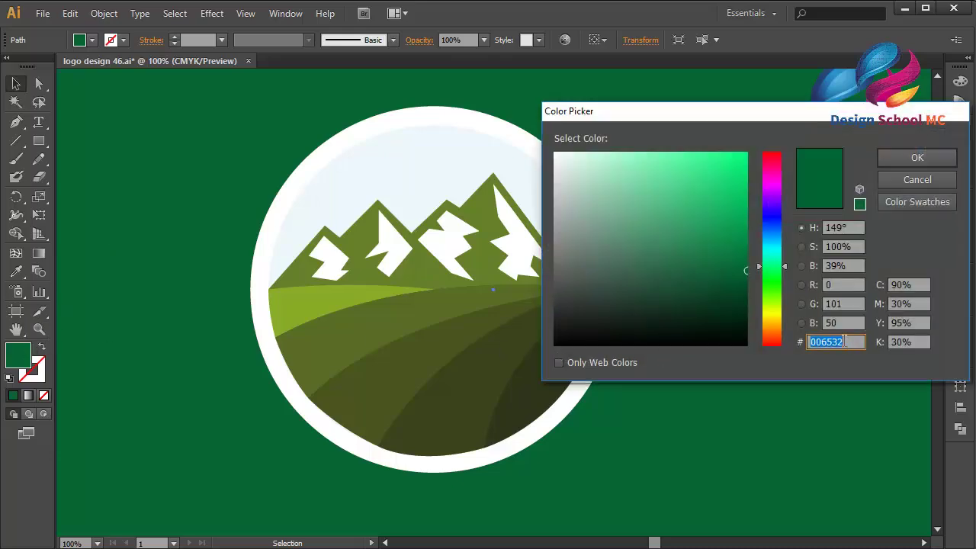
right_click(845, 340)
left_click(735, 404)
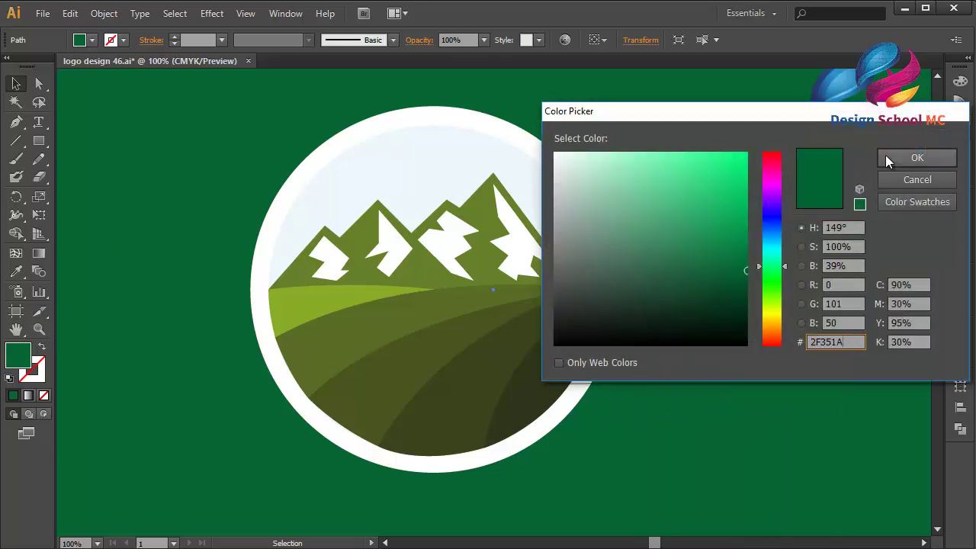
left_click(915, 158)
Shift the inner sky circle's fill to a very pale green, #F3F9ED
left_click(606, 250)
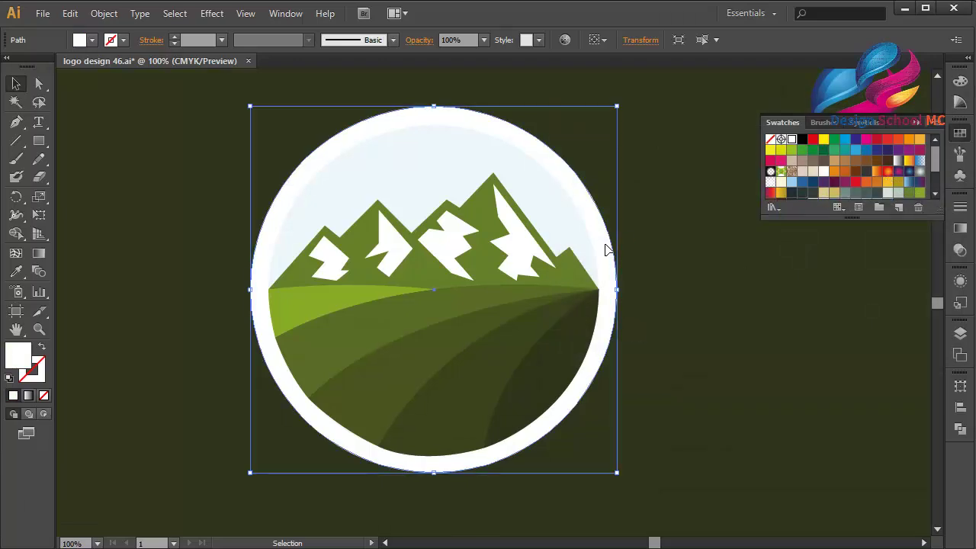
left_click(548, 197)
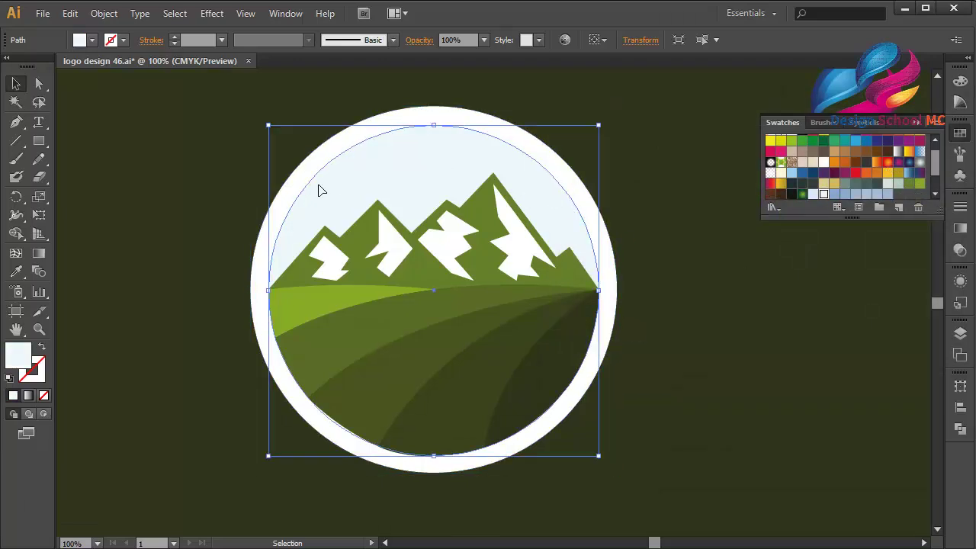
double_click(21, 354)
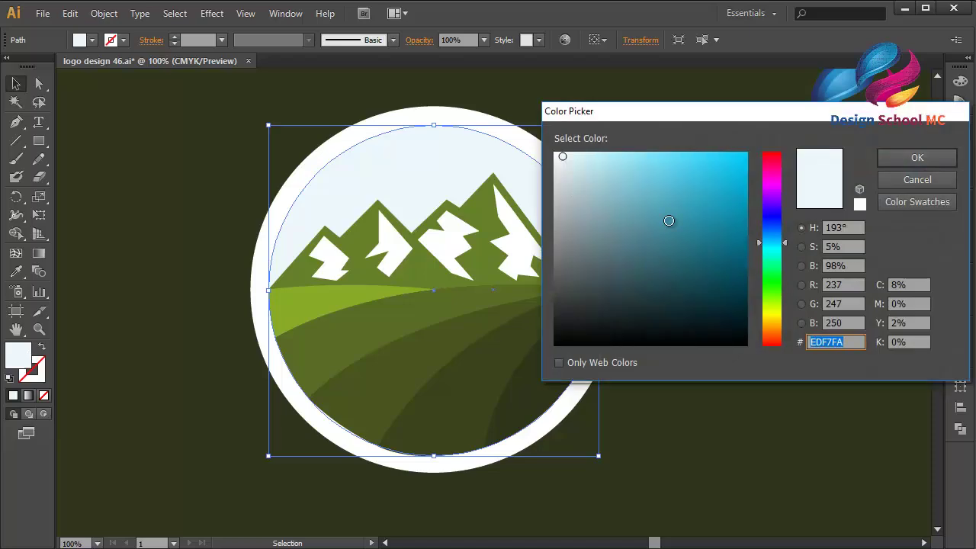
left_click(776, 250)
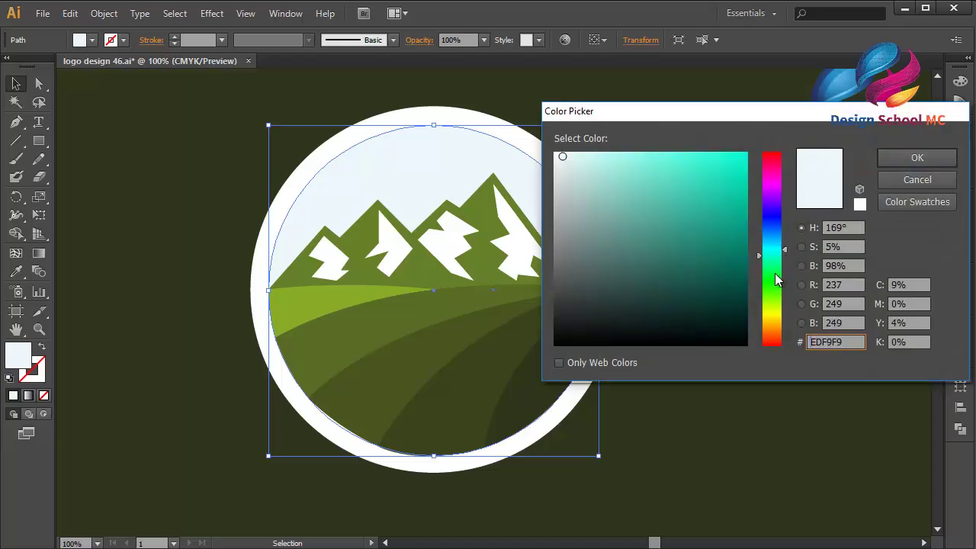
left_click_drag(777, 280, 778, 299)
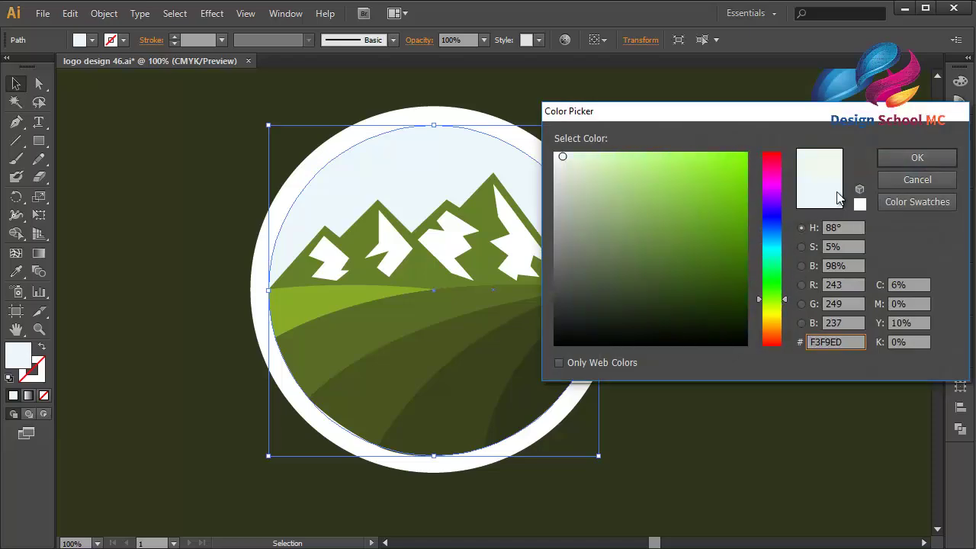
left_click(893, 161)
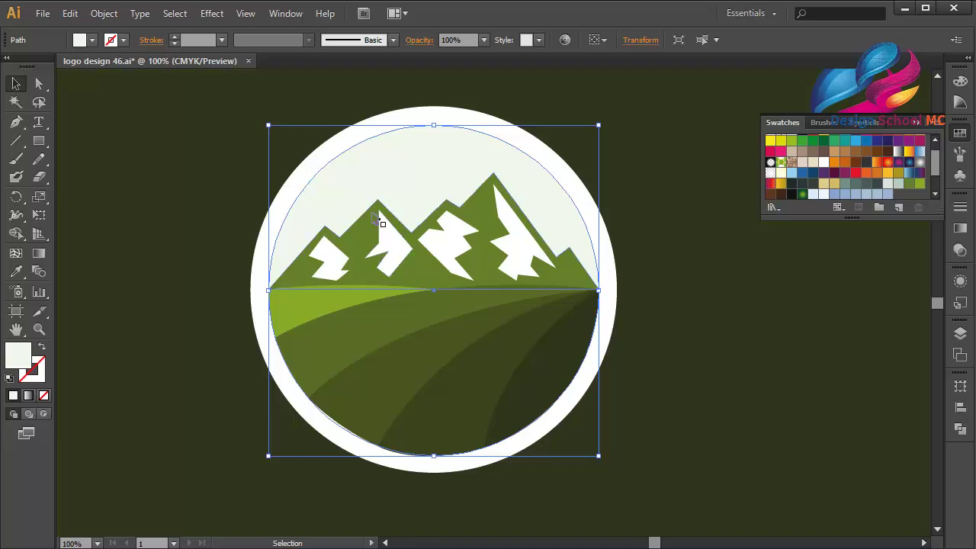
Deepen the inner sky circle's fill to the light green #E6F4D4
double_click(29, 352)
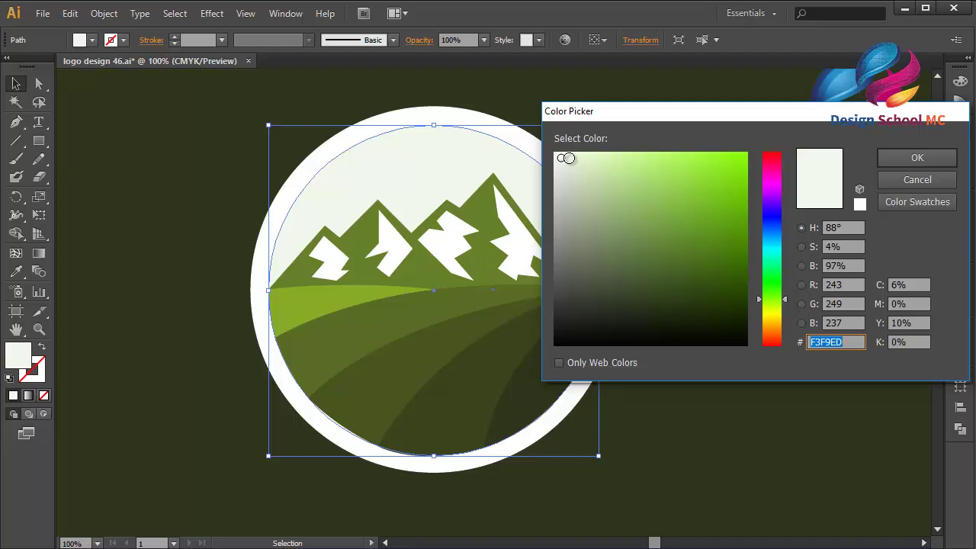
left_click_drag(568, 158, 578, 160)
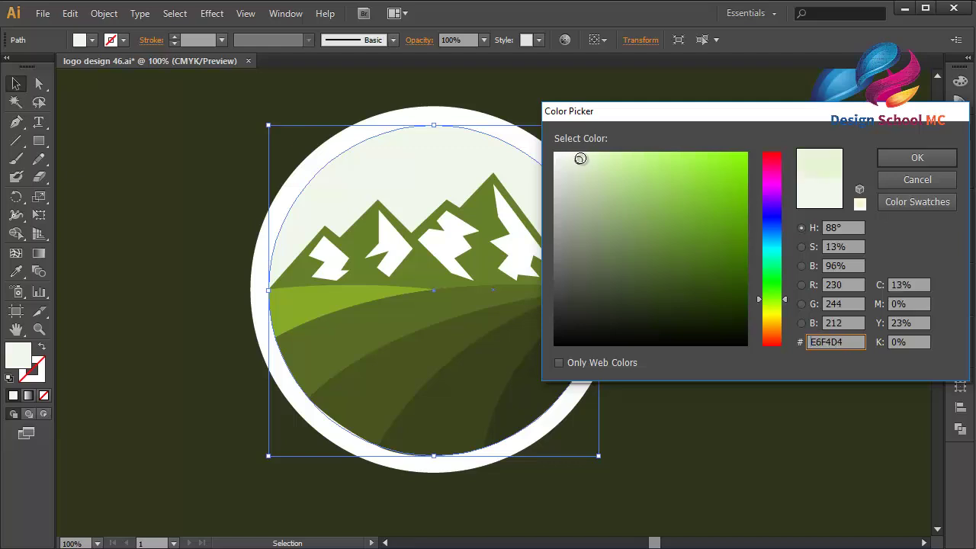
left_click(932, 158)
left_click(684, 206)
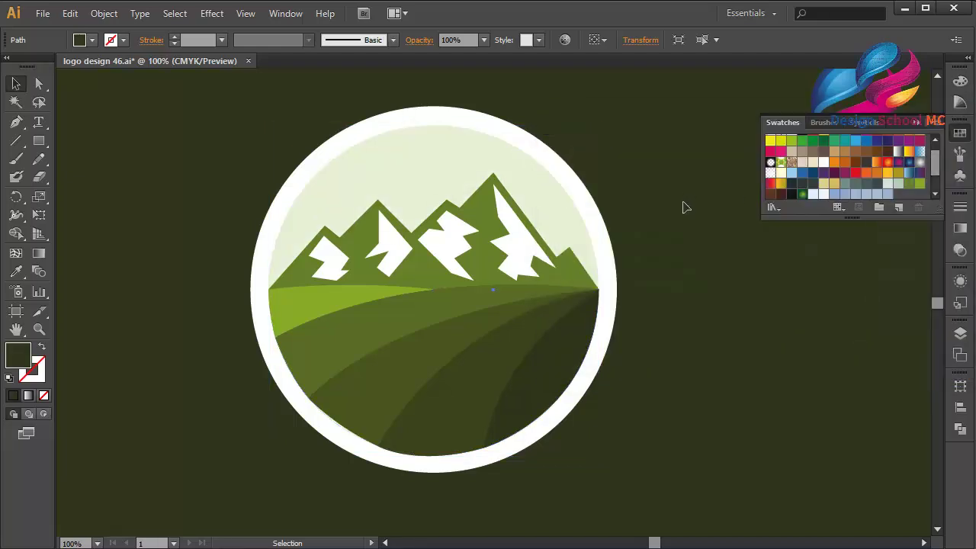
left_click(588, 224)
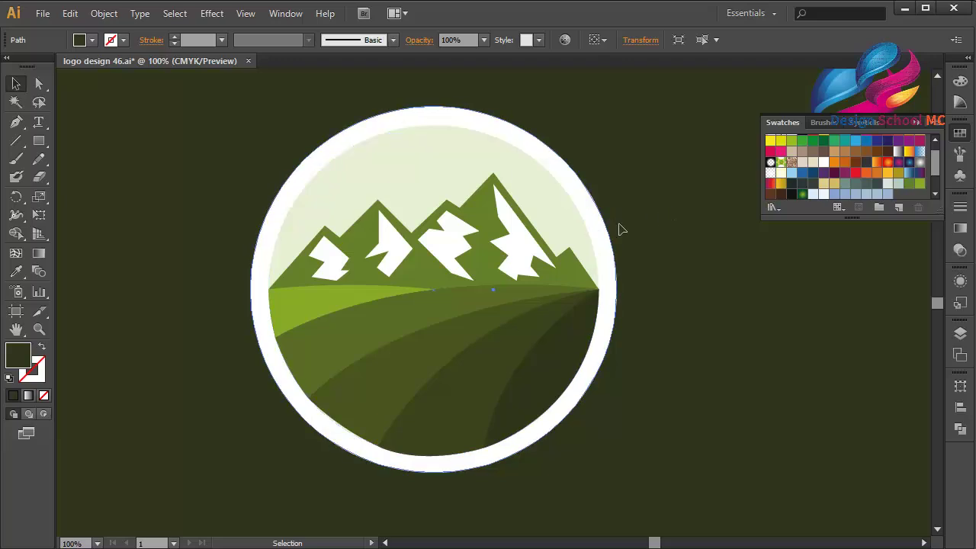
Fit the whole artboard in the window, hide the swatches and clear the selection to review the finished mountain logo
left_click(640, 244)
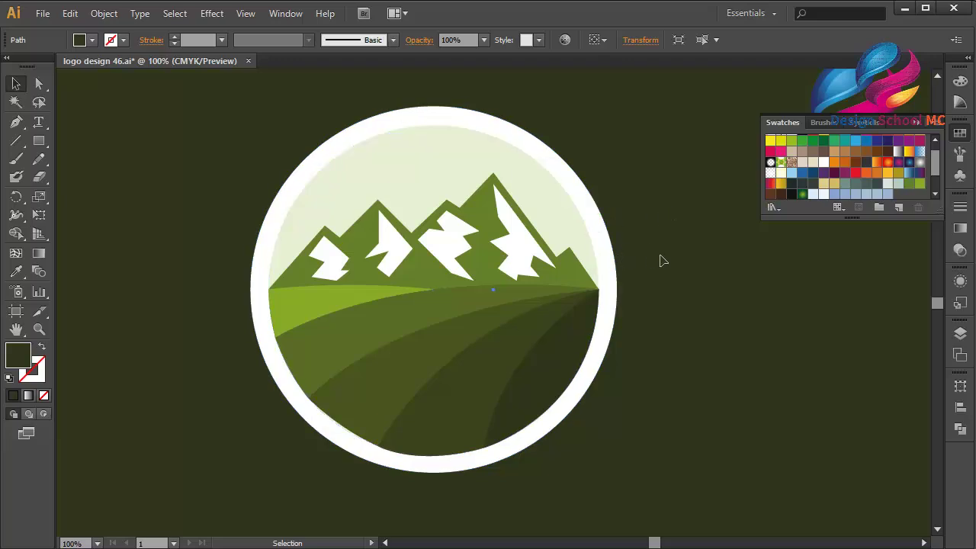
key("ctrl+0")
key("ctrl+a")
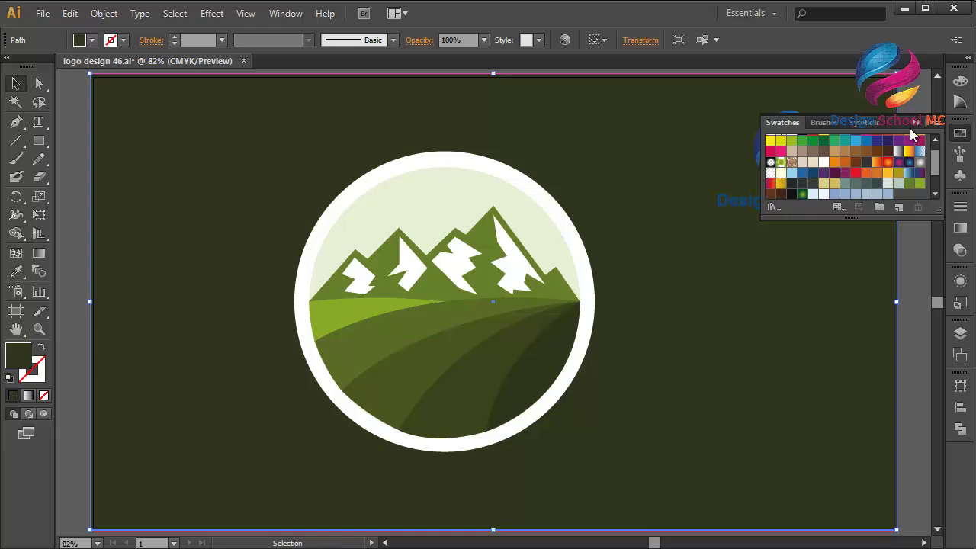
left_click(909, 177)
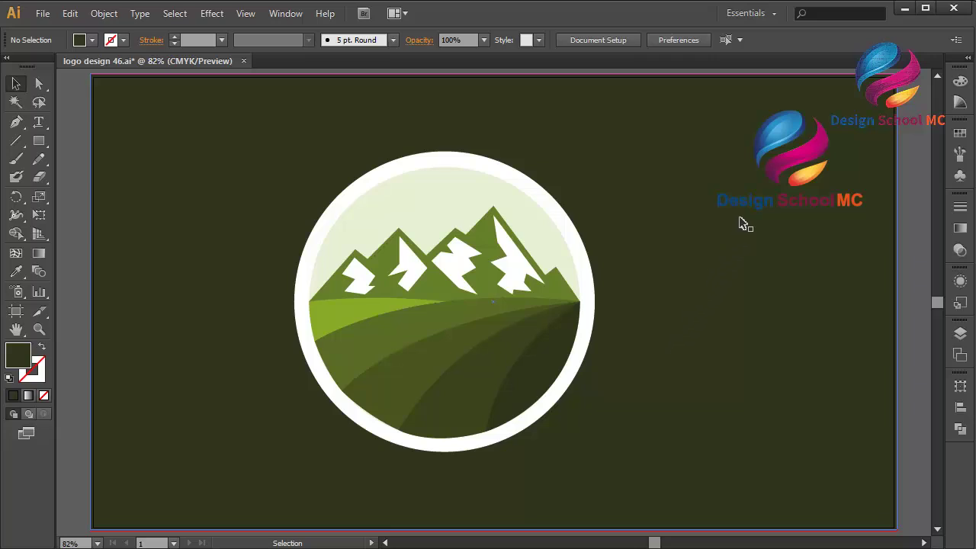
left_click(789, 212)
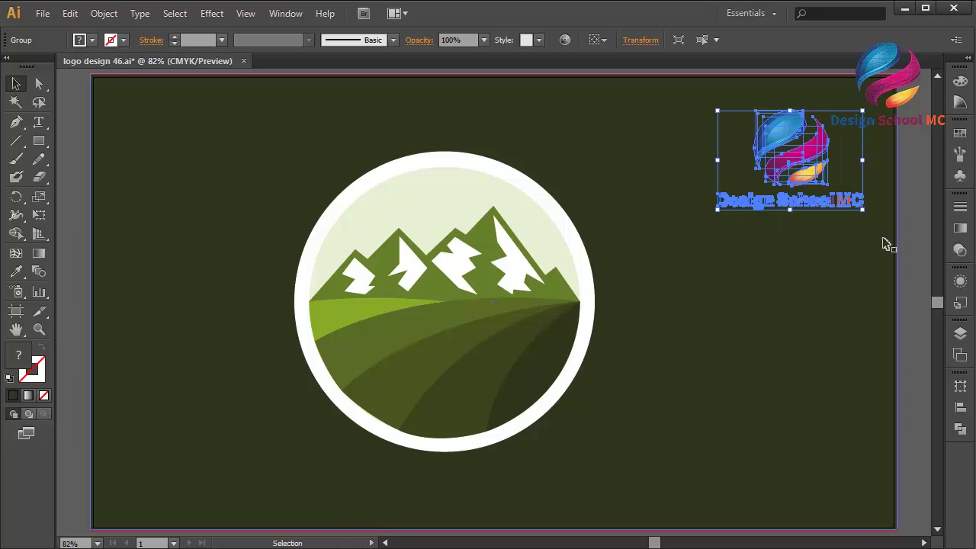
left_click(757, 231)
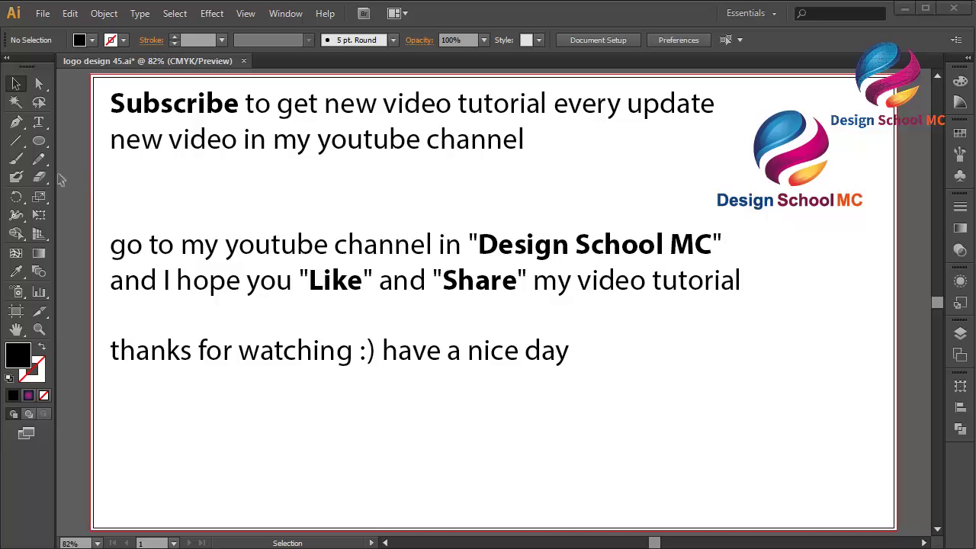
Activate the Paintbrush tool in the logo design 45.ai document with the closing message
left_click(16, 159)
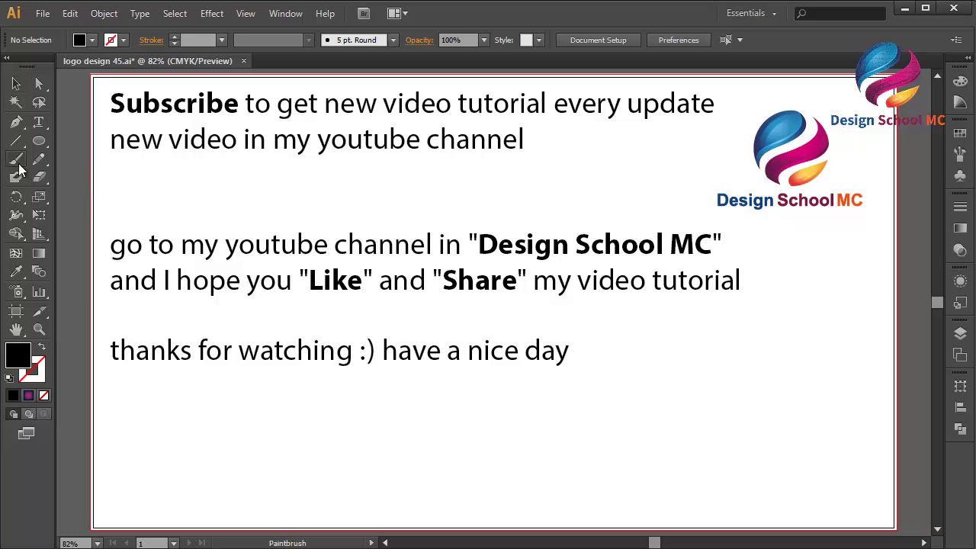